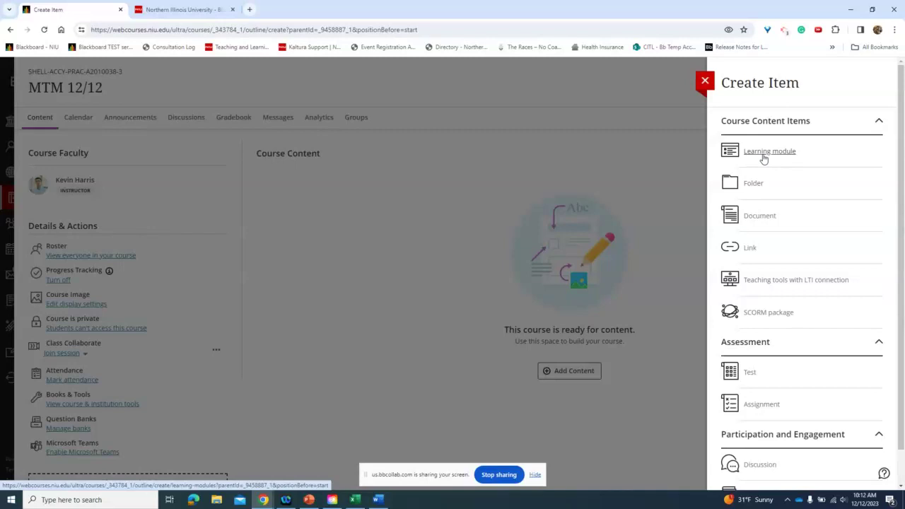
# Create a learning module with the default title, Forced Sequence left off, and begin adding its image
pyautogui.click(764, 152)
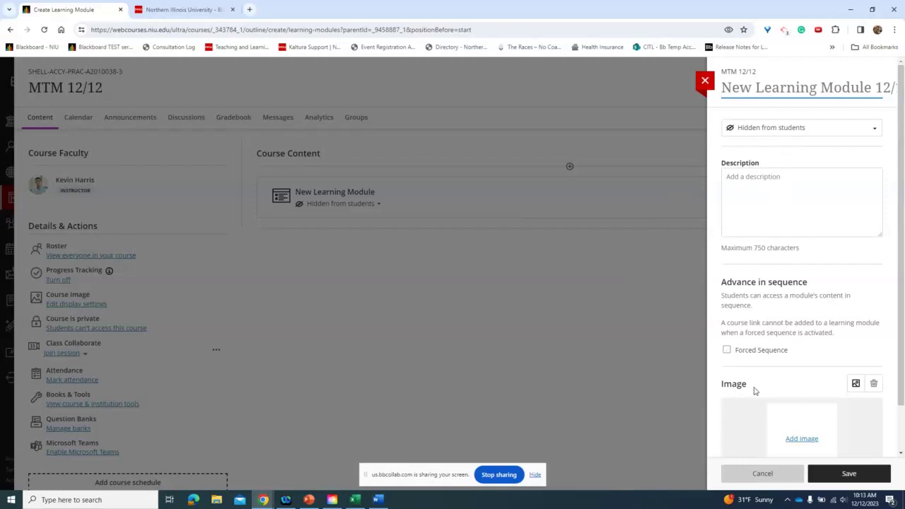
pyautogui.click(729, 354)
pyautogui.click(728, 351)
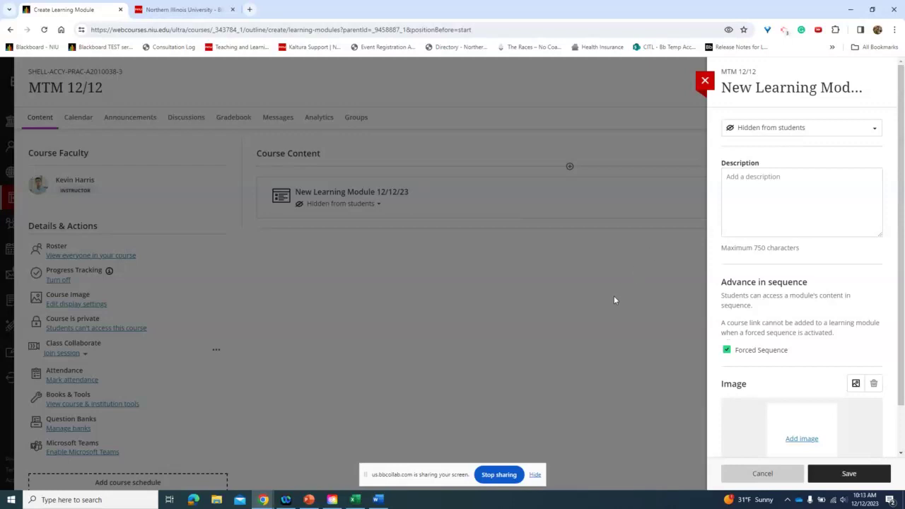
pyautogui.click(728, 349)
pyautogui.scroll(-1, 792, 350)
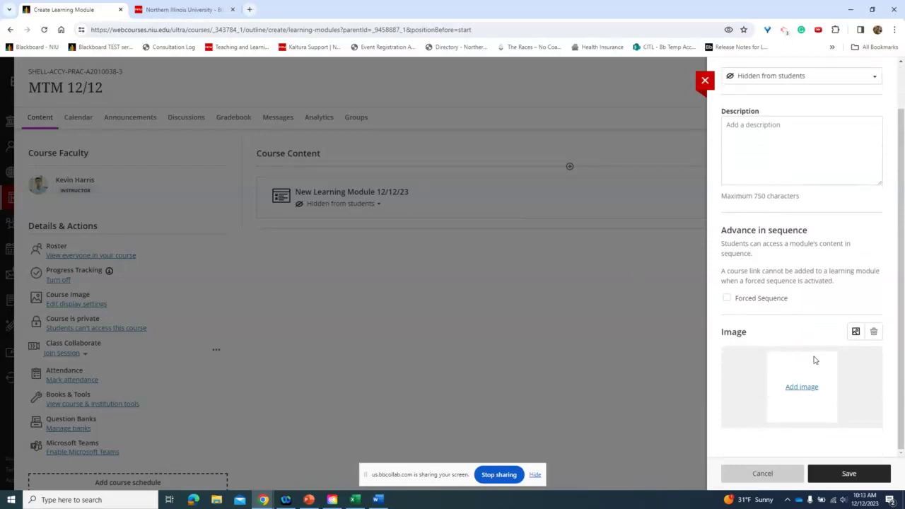
pyautogui.click(809, 388)
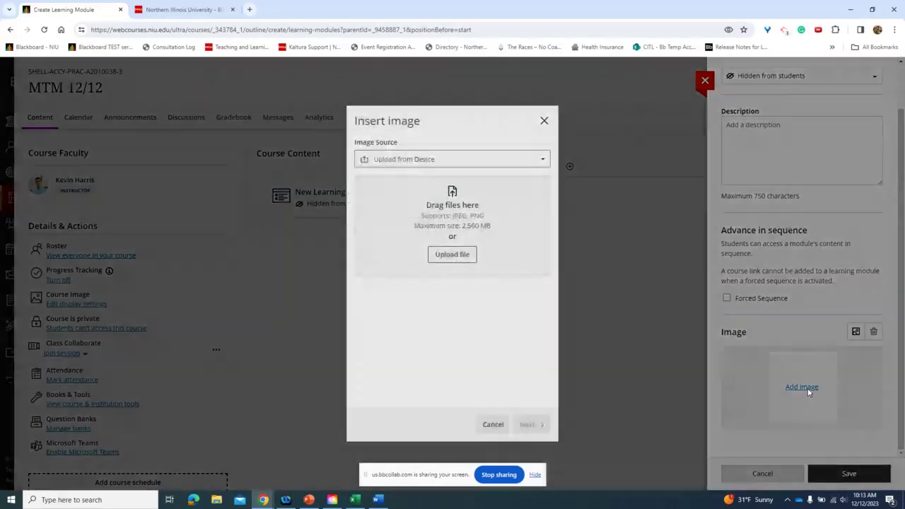
# Search Unsplash stock images for 'history' and save the old leather-bound books photo to the module
pyautogui.click(415, 159)
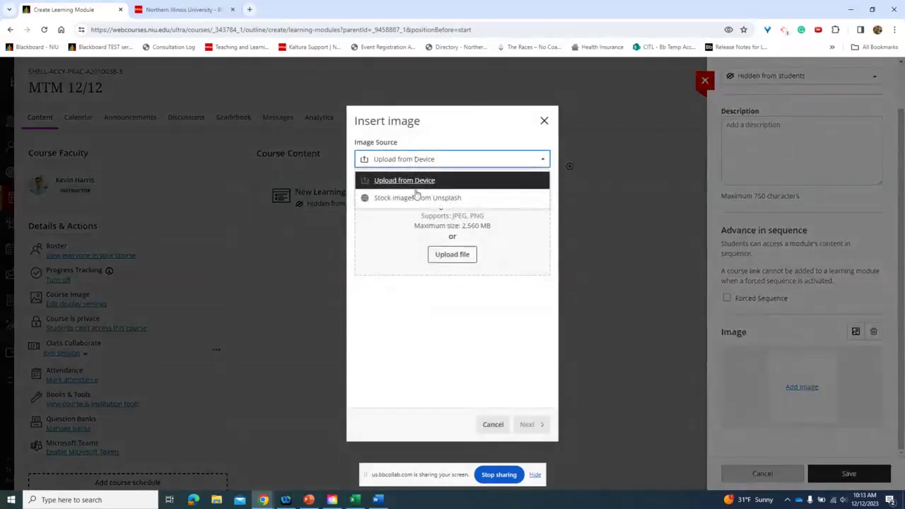
pyautogui.click(417, 199)
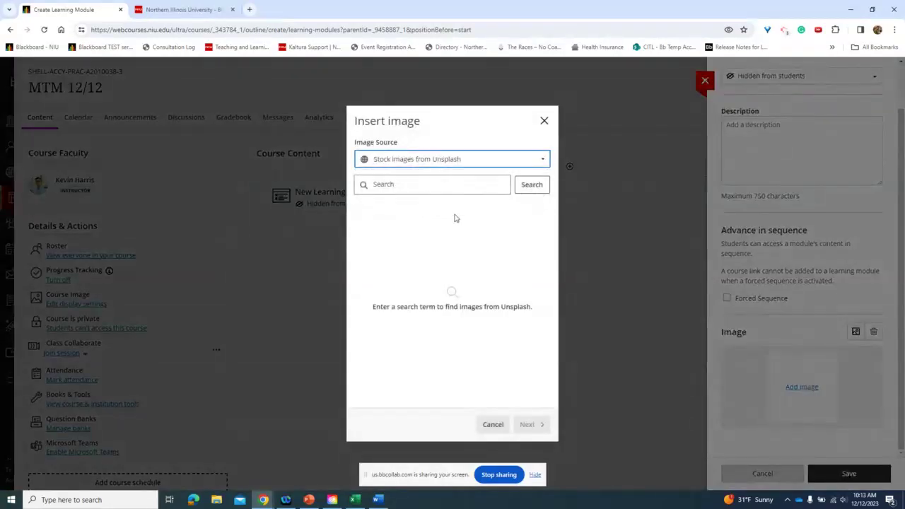
pyautogui.click(430, 188)
pyautogui.click(433, 208)
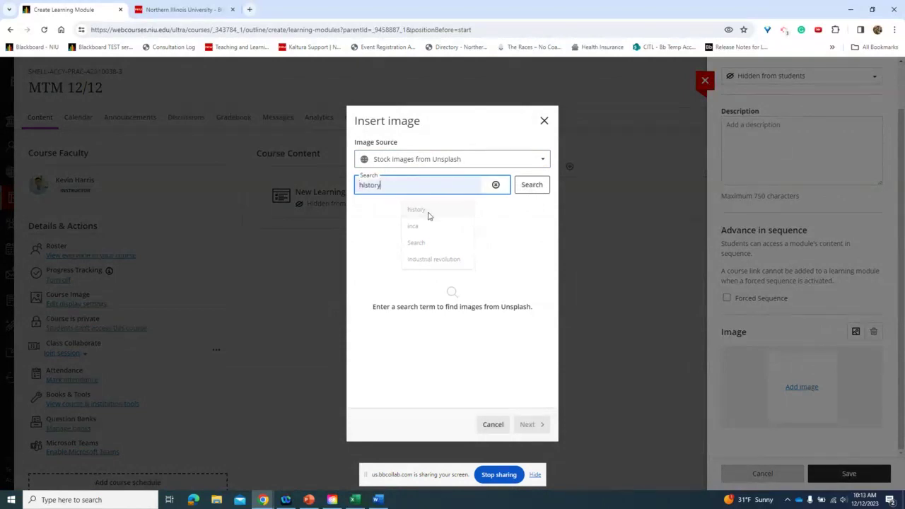
pyautogui.click(529, 185)
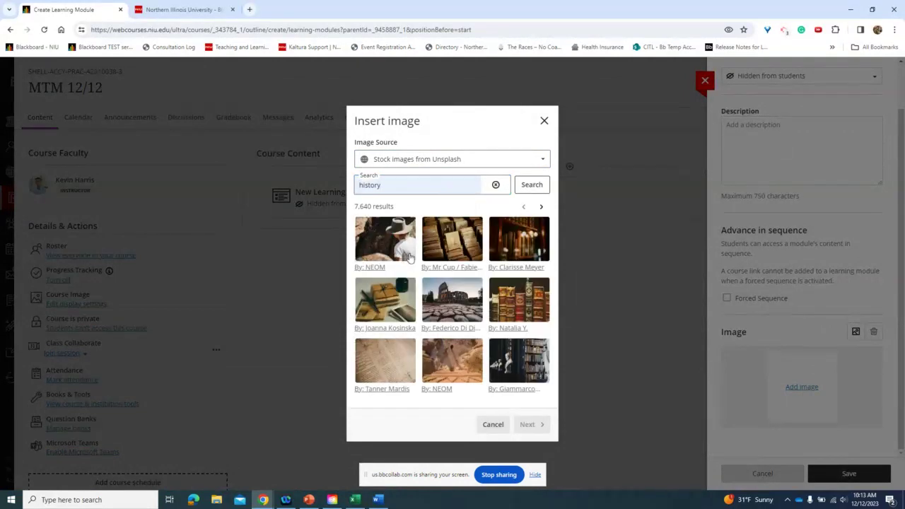
pyautogui.click(526, 305)
pyautogui.click(530, 423)
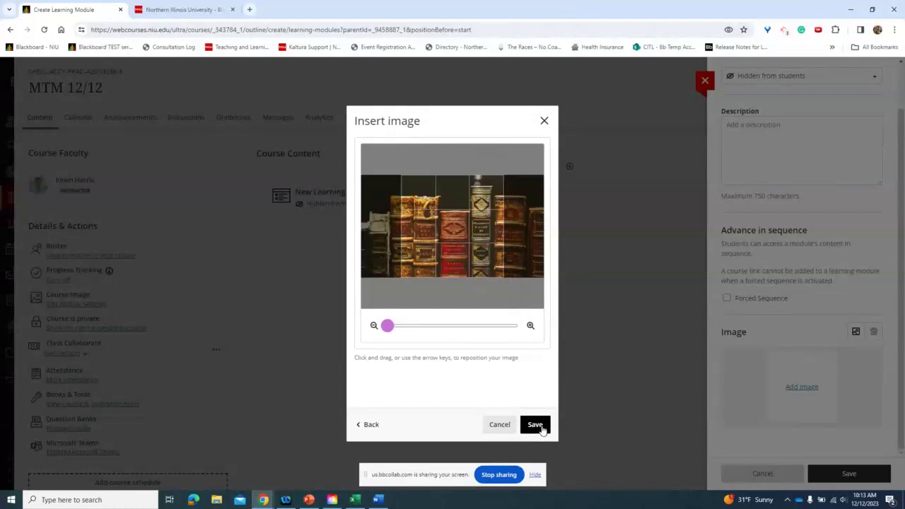
pyautogui.click(542, 428)
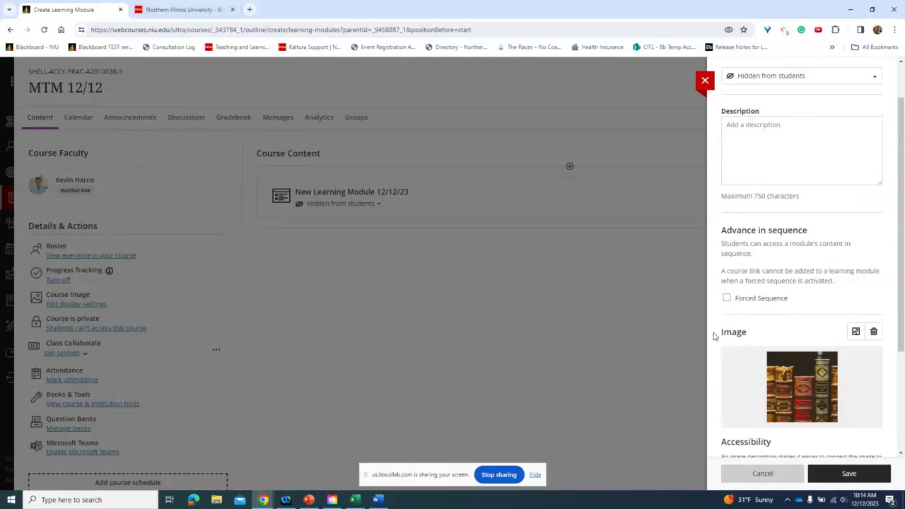
# Replace the learning module's default title with 'Unit 1'
pyautogui.scroll(-1, 794, 382)
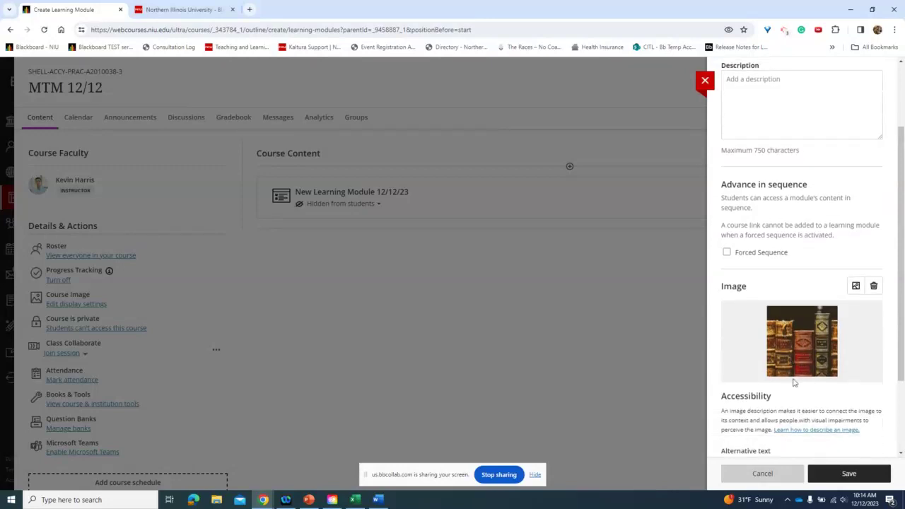
pyautogui.scroll(-2, 794, 382)
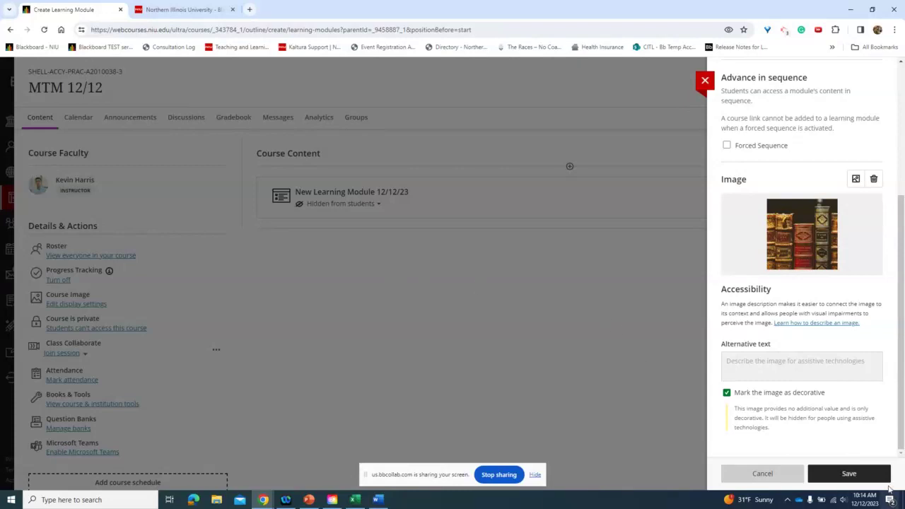
pyautogui.scroll(5, 814, 332)
pyautogui.click(805, 98)
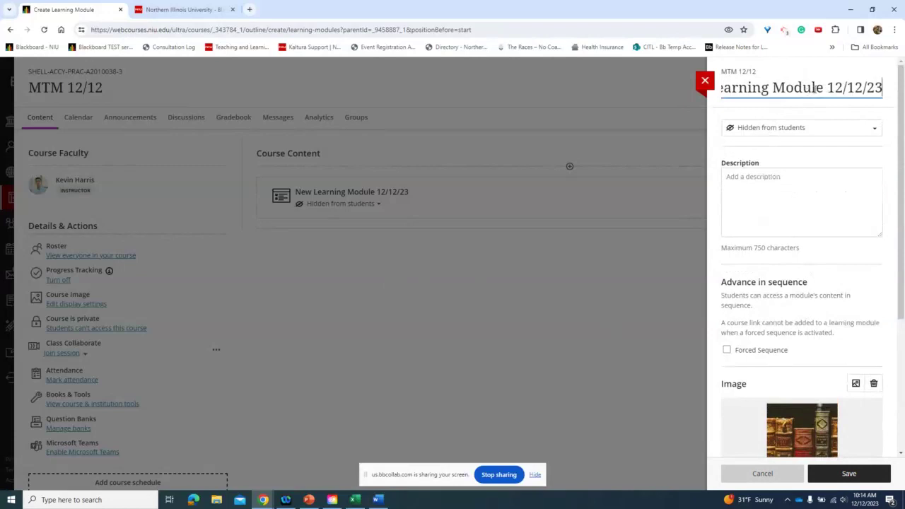
pyautogui.hotkey('ctrl', 'a')
pyautogui.click(684, 151)
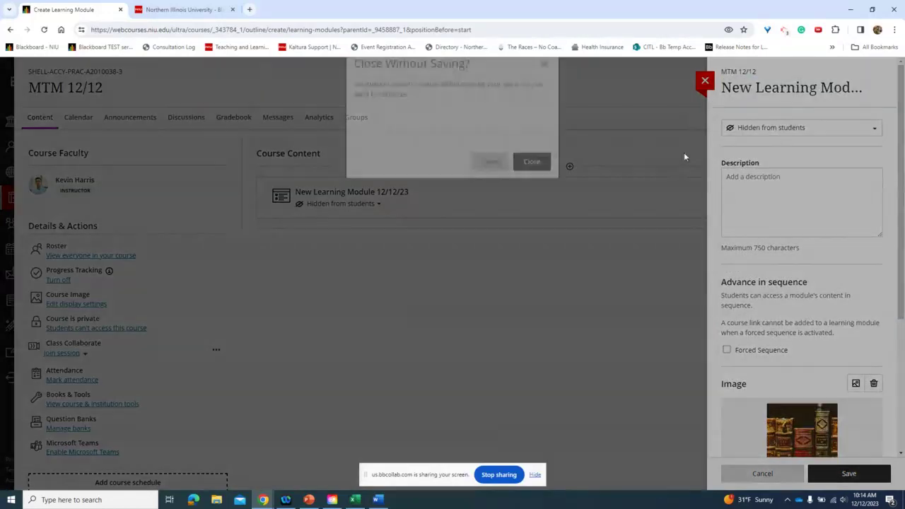
pyautogui.click(495, 182)
pyautogui.click(747, 97)
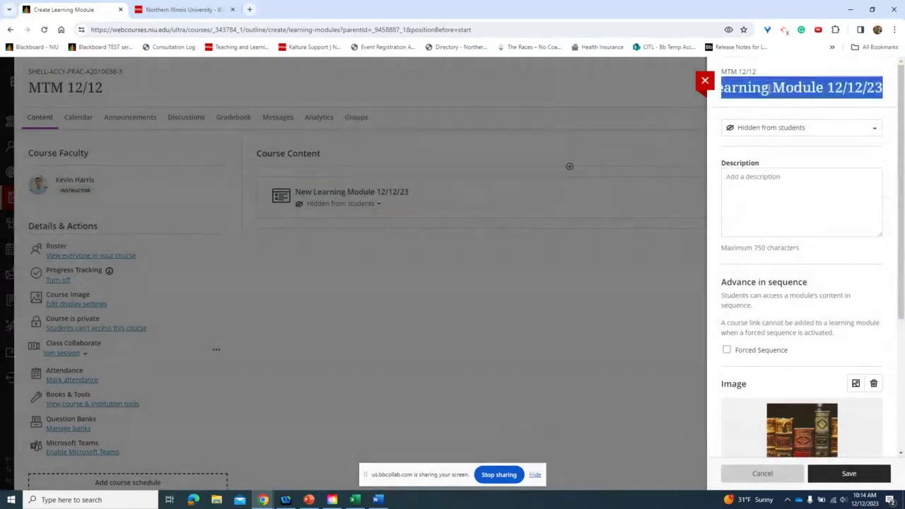
pyautogui.press('Home')
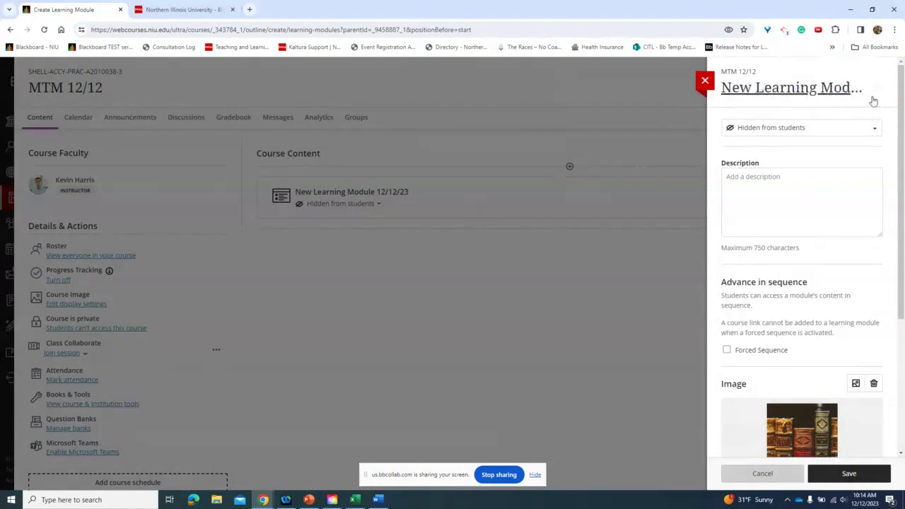
pyautogui.hotkey('ctrl', 'a')
pyautogui.press('BackSpace')
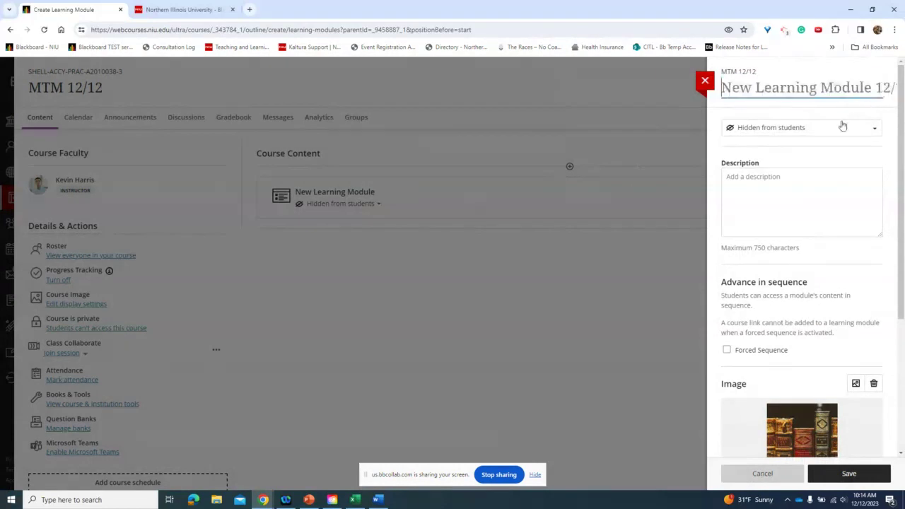
pyautogui.write('M')
pyautogui.press('BackSpace')
pyautogui.write('Unit 1')
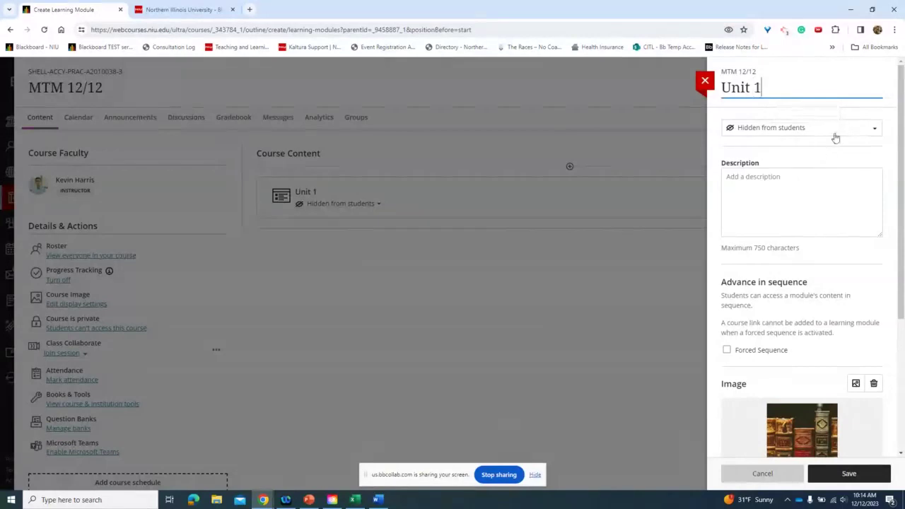
# Make Unit 1 visible to students and save the module
pyautogui.click(836, 132)
pyautogui.click(774, 146)
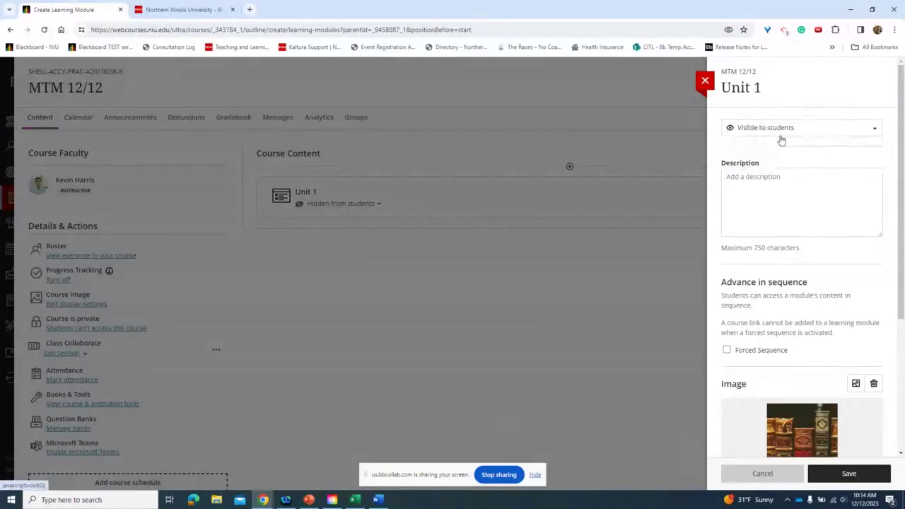
pyautogui.scroll(-1, 783, 243)
pyautogui.scroll(-3, 783, 242)
pyautogui.scroll(3, 784, 279)
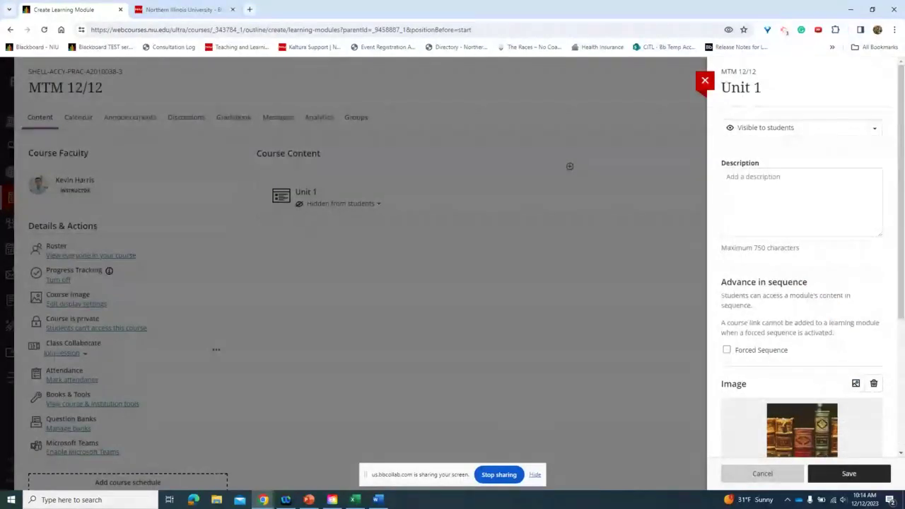
pyautogui.click(848, 473)
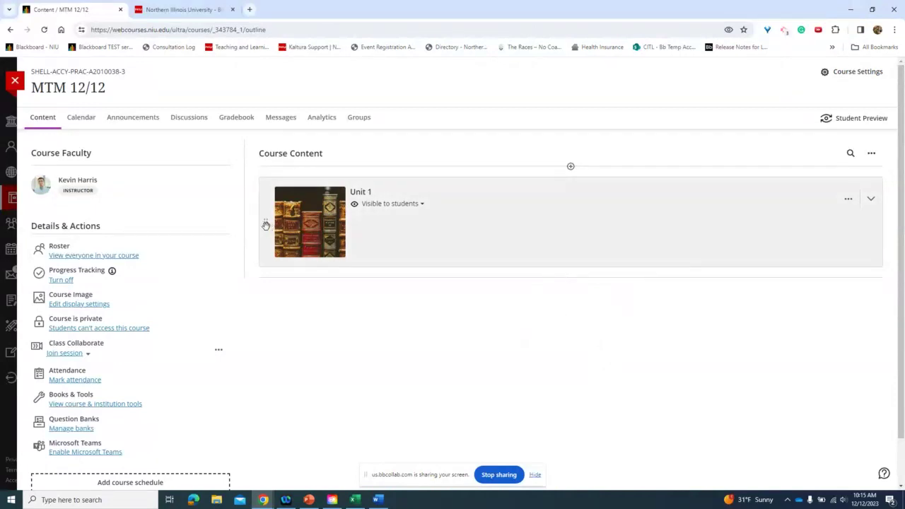
# Expand the saved Unit 1 module and bring up its add-content menu inside it
pyautogui.moveTo(266, 225)
pyautogui.mouseDown()
pyautogui.moveTo(264, 257)
pyautogui.moveTo(268, 218)
pyautogui.mouseUp()
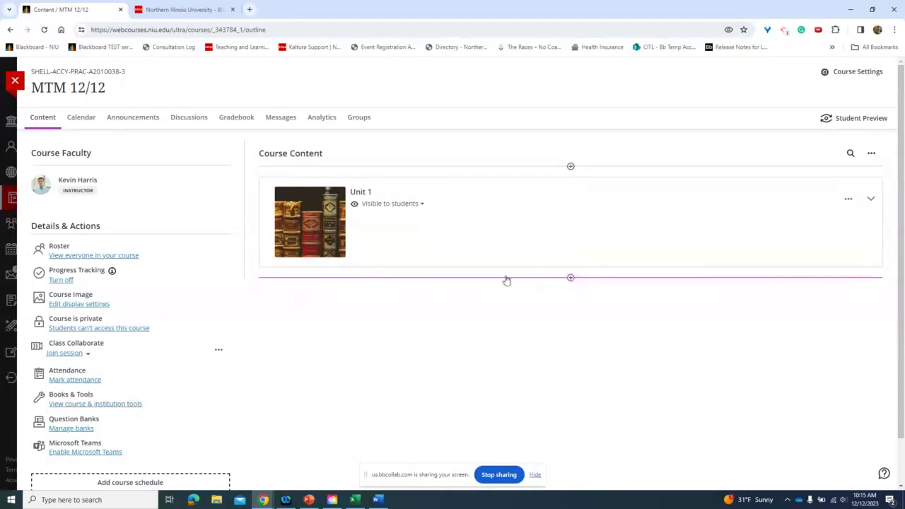
pyautogui.click(571, 279)
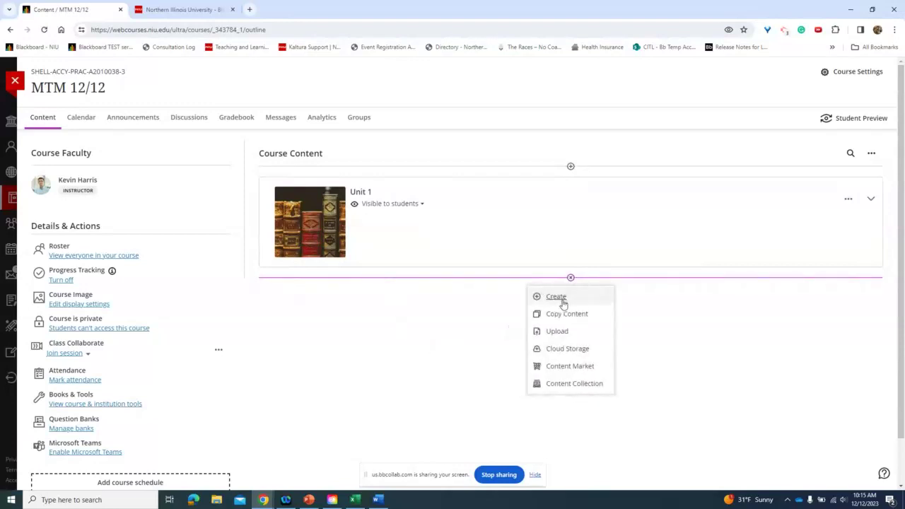
pyautogui.click(505, 322)
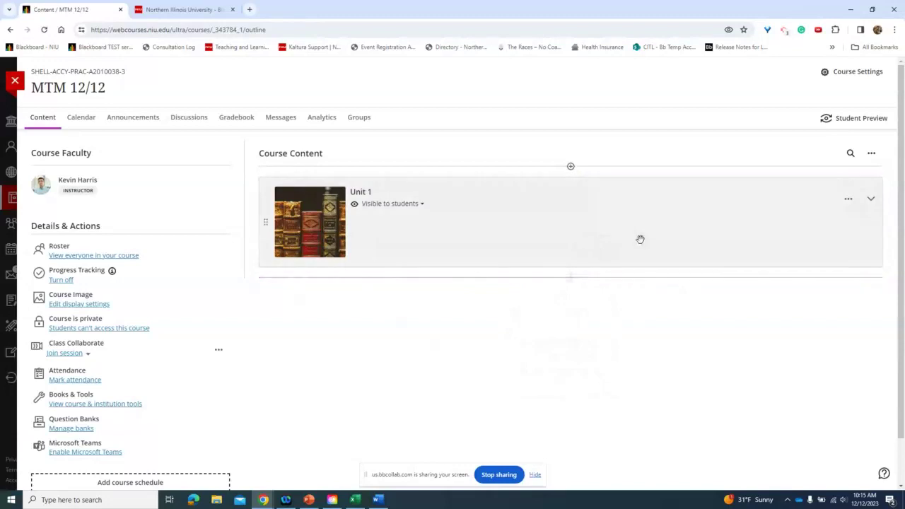
pyautogui.click(873, 201)
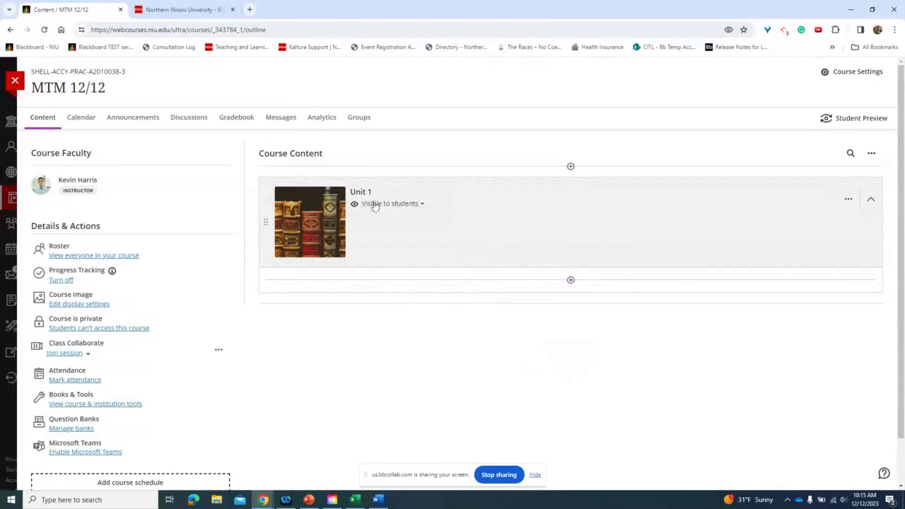
pyautogui.click(571, 280)
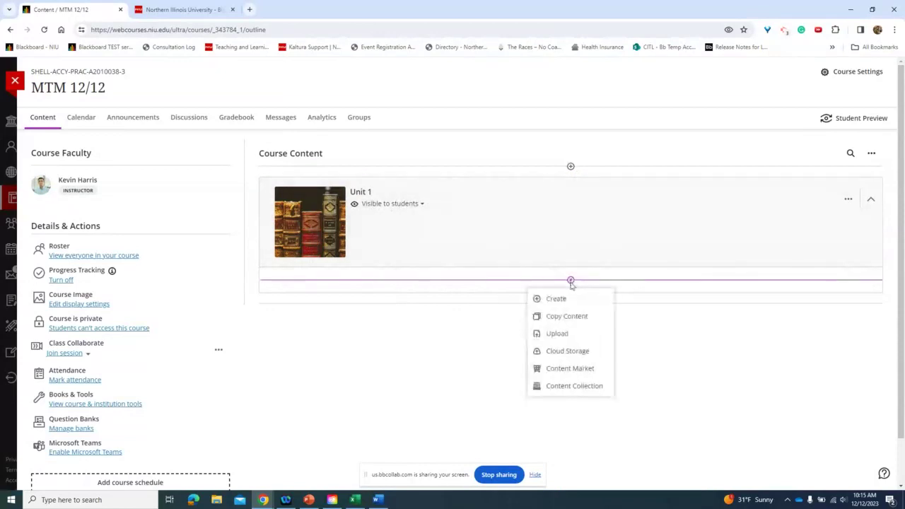
# Create a 'Readings 1' folder inside Unit 1, visible to students, and save it
pyautogui.click(584, 303)
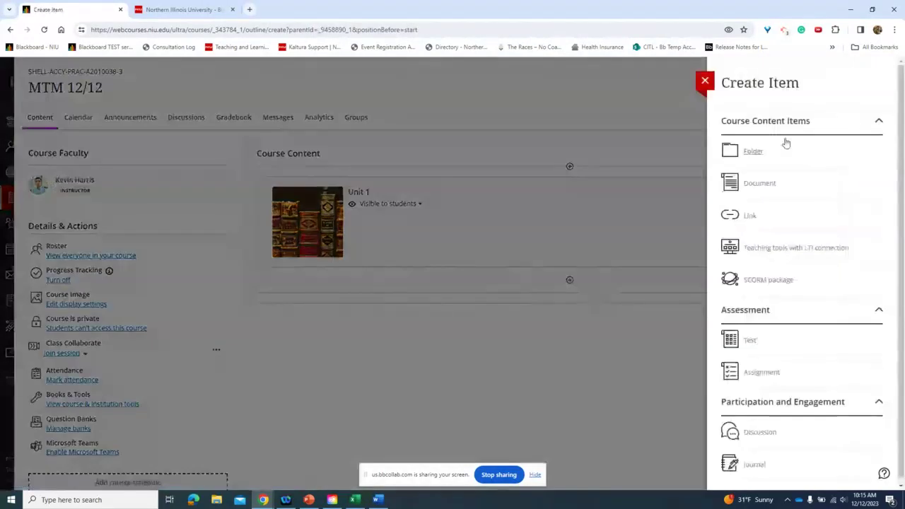
pyautogui.click(757, 152)
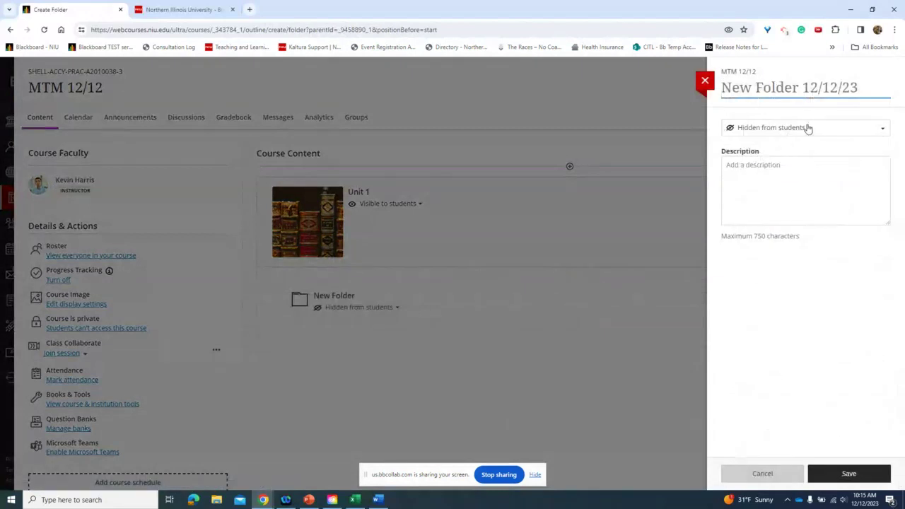
pyautogui.write('Read')
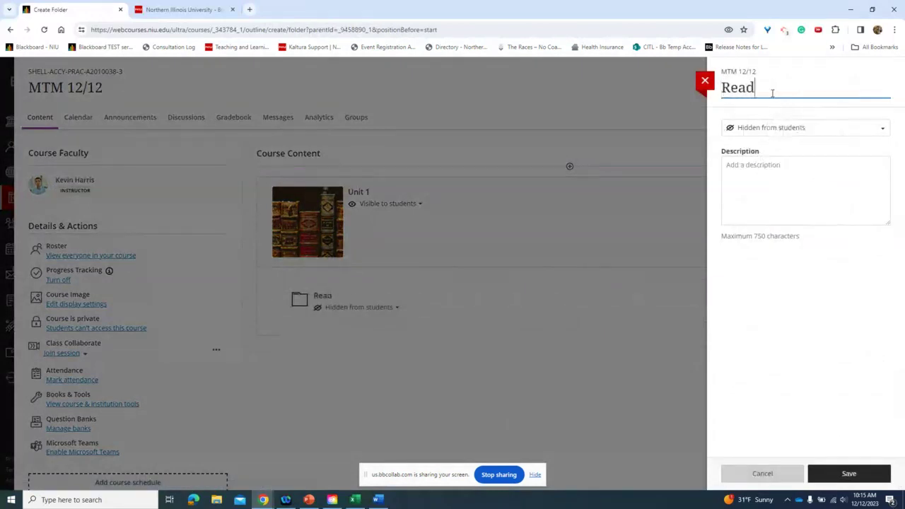
pyautogui.write('ings 1')
pyautogui.click(858, 130)
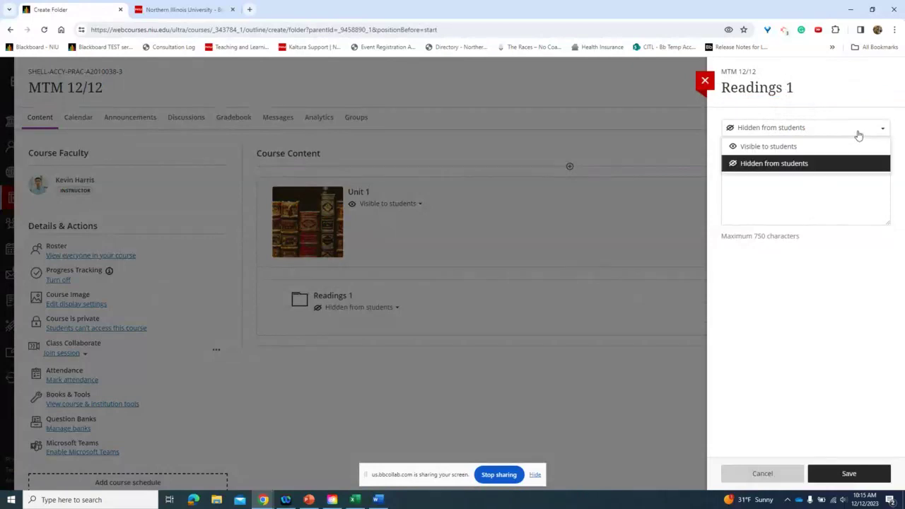
pyautogui.click(782, 149)
pyautogui.click(809, 131)
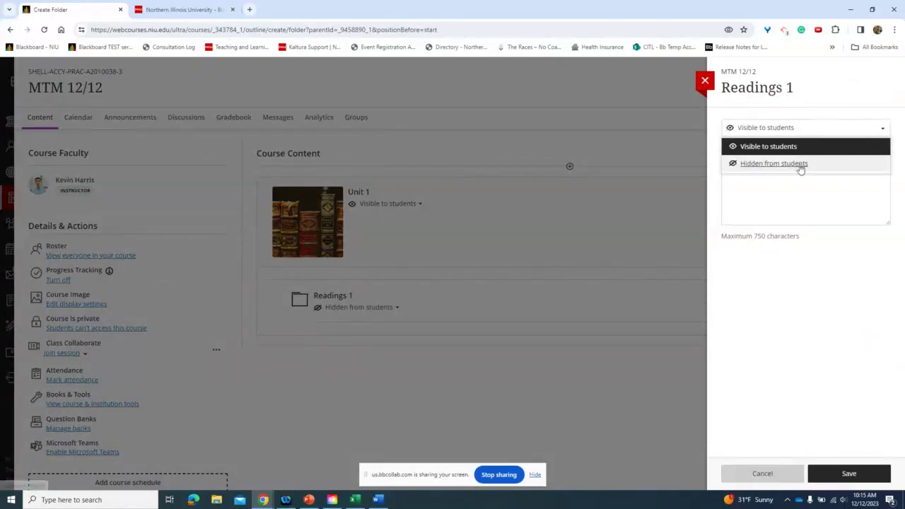
pyautogui.click(823, 128)
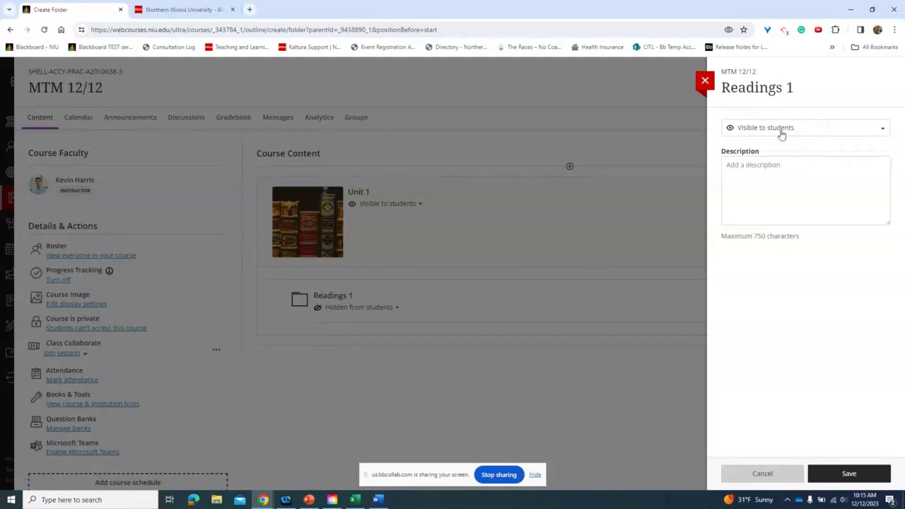
pyautogui.click(841, 481)
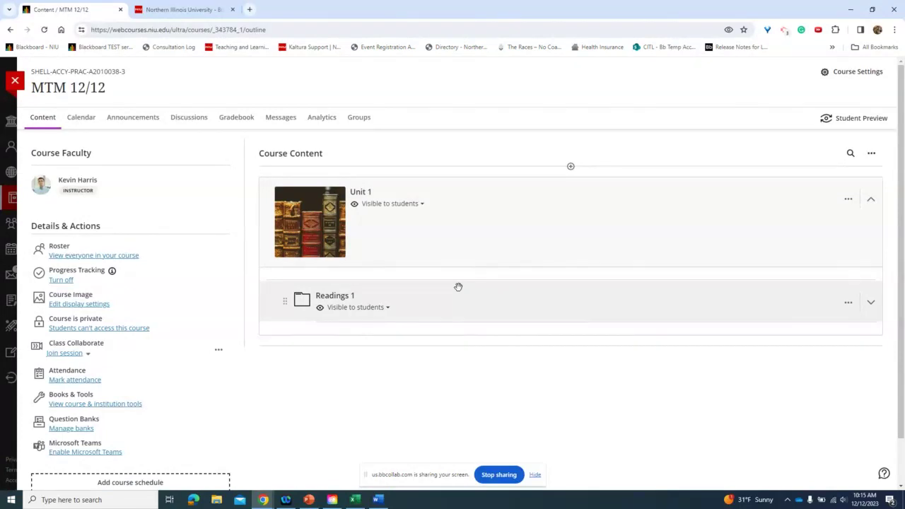
pyautogui.click(570, 323)
# Create a Document item below Readings 1 titled 'Doc 1'
pyautogui.click(570, 341)
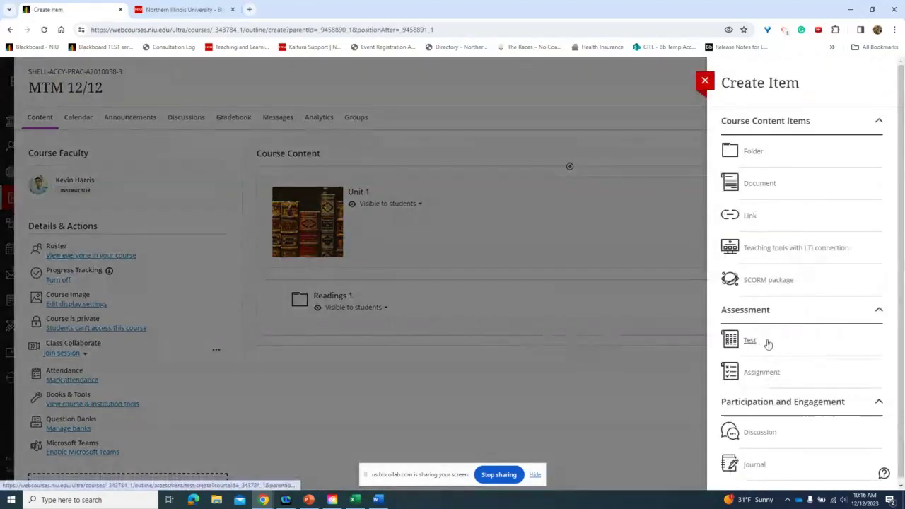
pyautogui.click(760, 185)
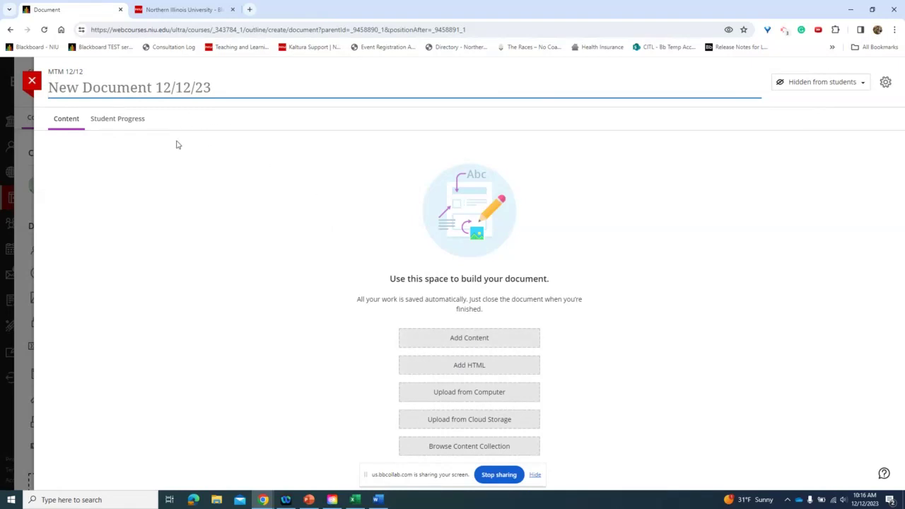
pyautogui.write('Doc 1')
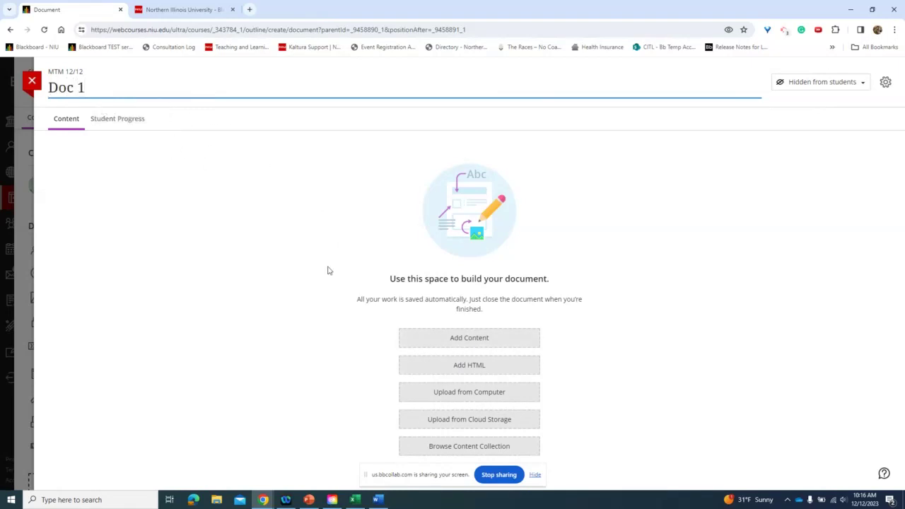
# Start an empty text block in Doc 1's content area
pyautogui.click(491, 339)
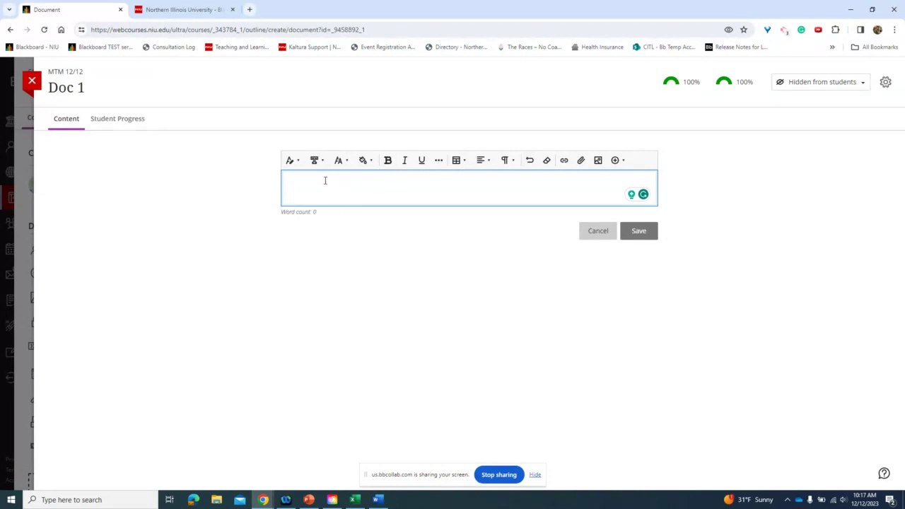
# Close Doc 1 without inserting any content, leaving it hidden in Unit 1
pyautogui.click(616, 160)
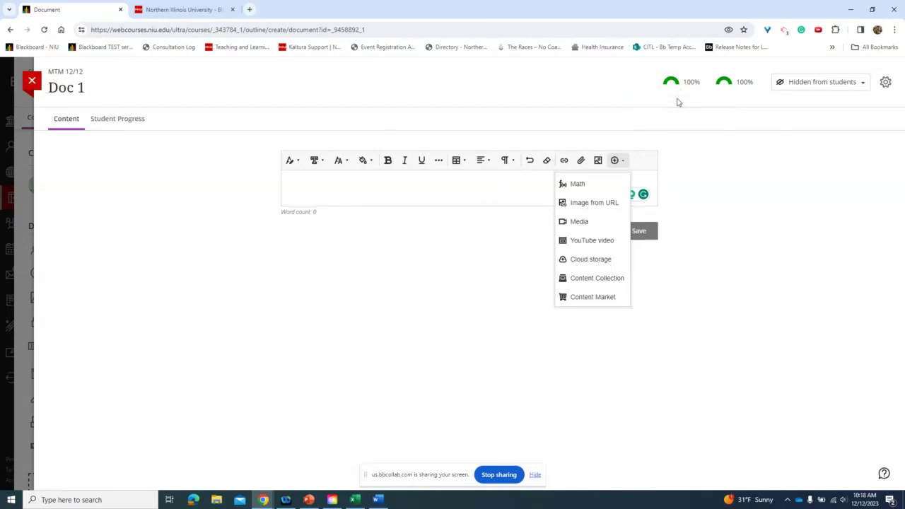
pyautogui.click(151, 192)
pyautogui.click(31, 83)
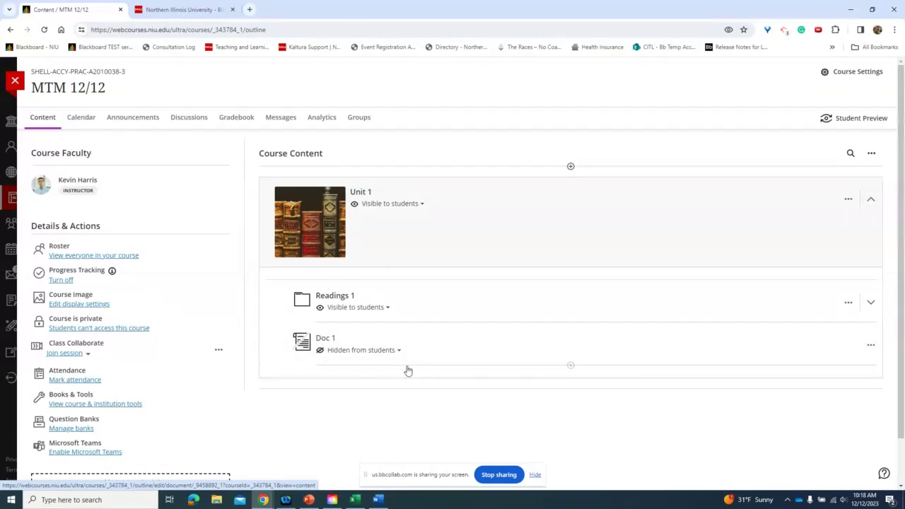
# Create a new test in Unit 1 directly below Doc 1
pyautogui.click(570, 366)
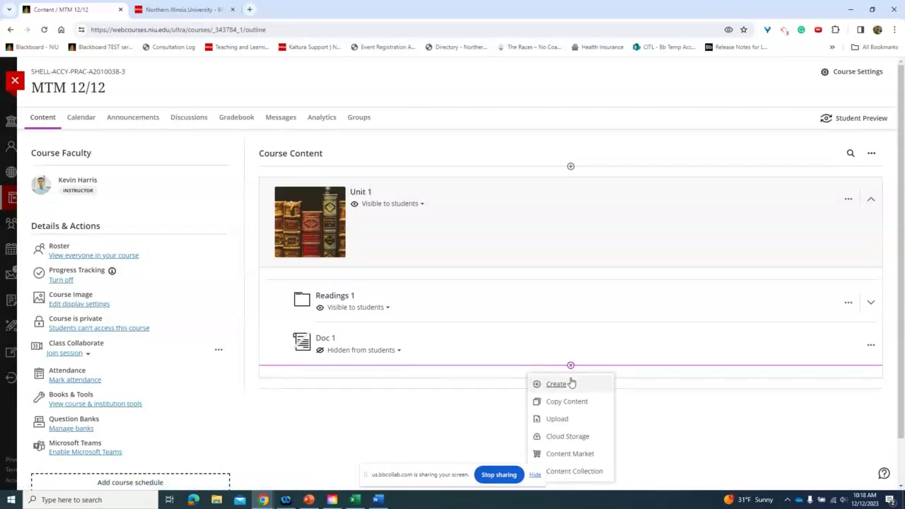
pyautogui.click(556, 384)
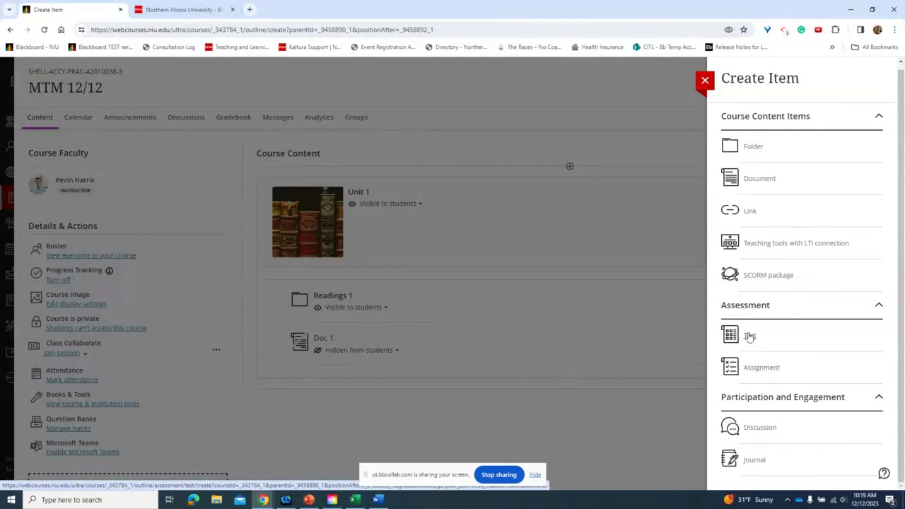
pyautogui.click(750, 337)
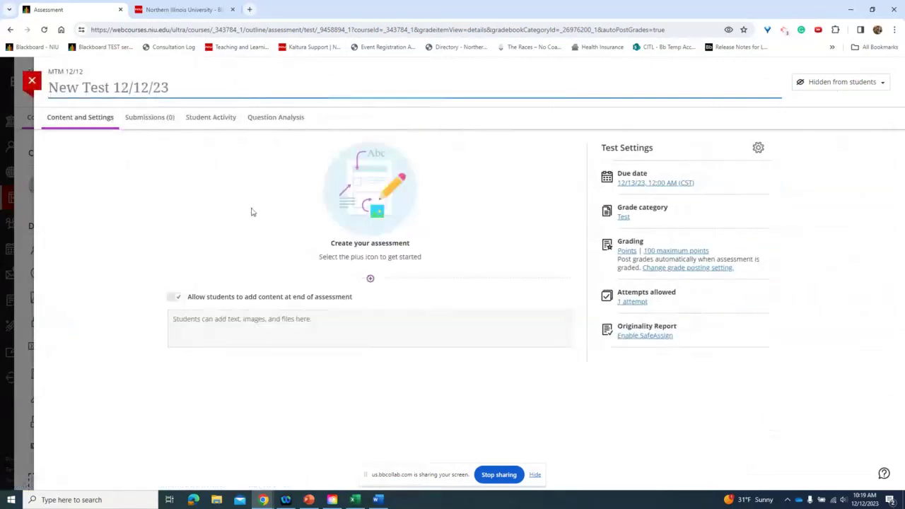
# Title the test 'Test 1', review its 12/13/23 due date, and bring up Test Settings
pyautogui.tripleClick(124, 87)
pyautogui.write('Test 1')
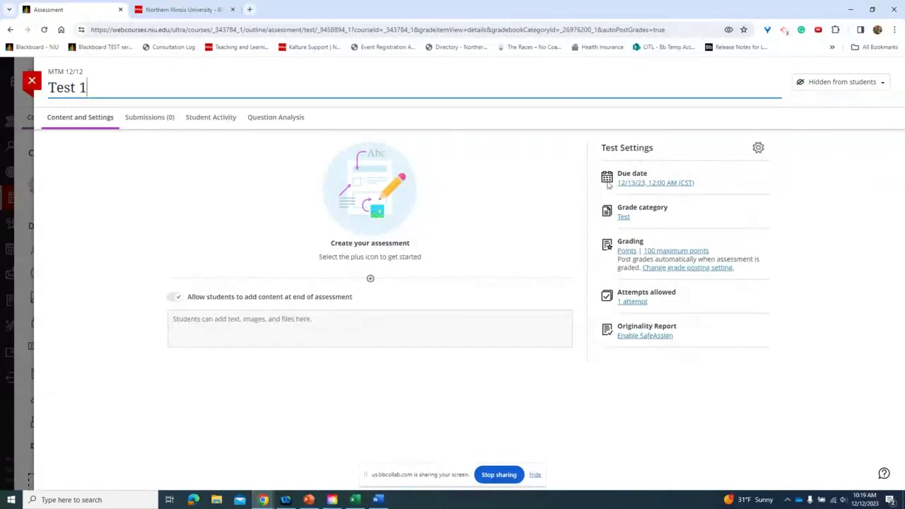
pyautogui.click(649, 183)
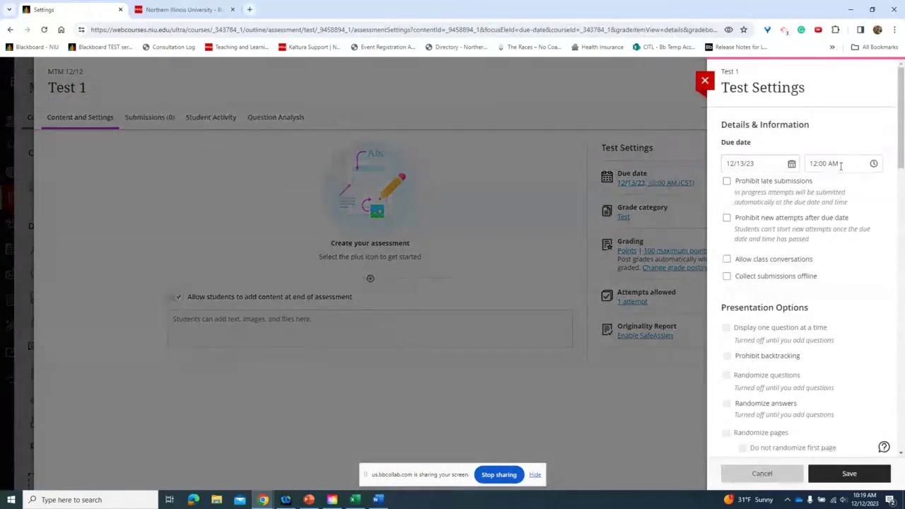
pyautogui.click(673, 138)
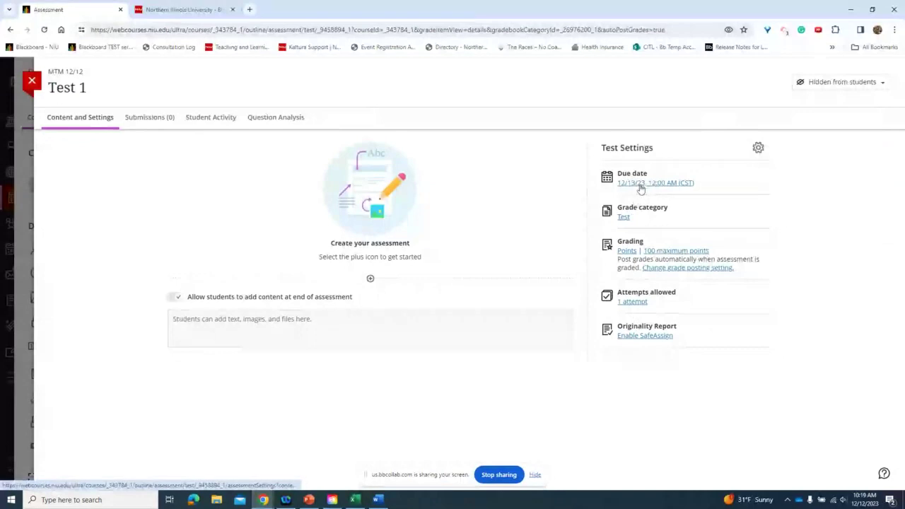
pyautogui.click(759, 148)
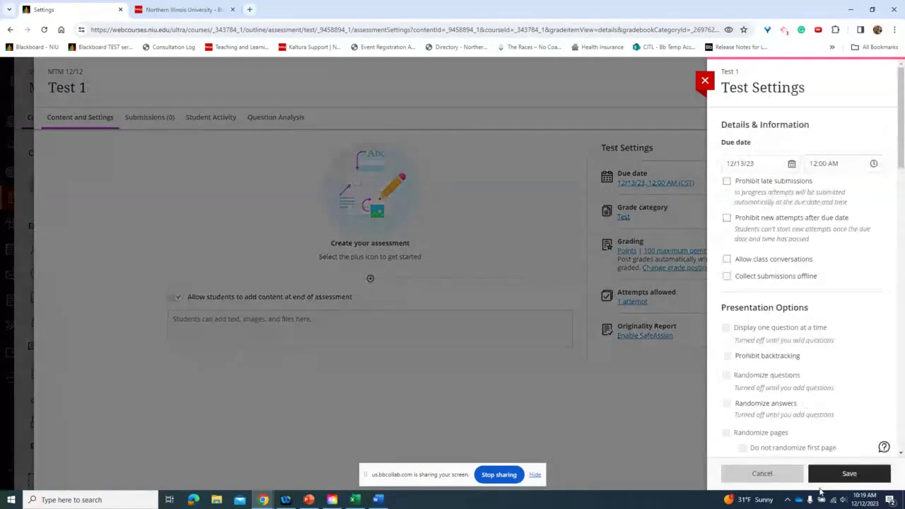
# Turn on Collect submissions offline for Test 1 and view its grade category choices
pyautogui.click(770, 167)
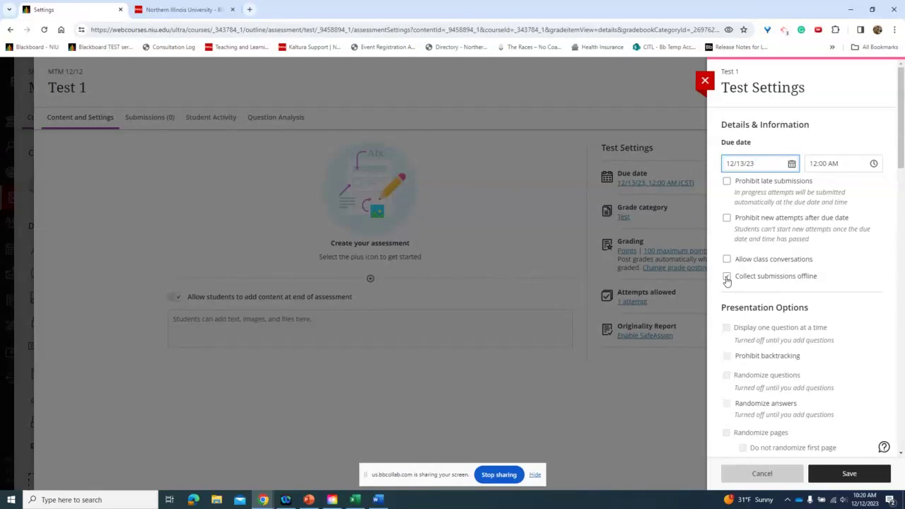
pyautogui.click(778, 277)
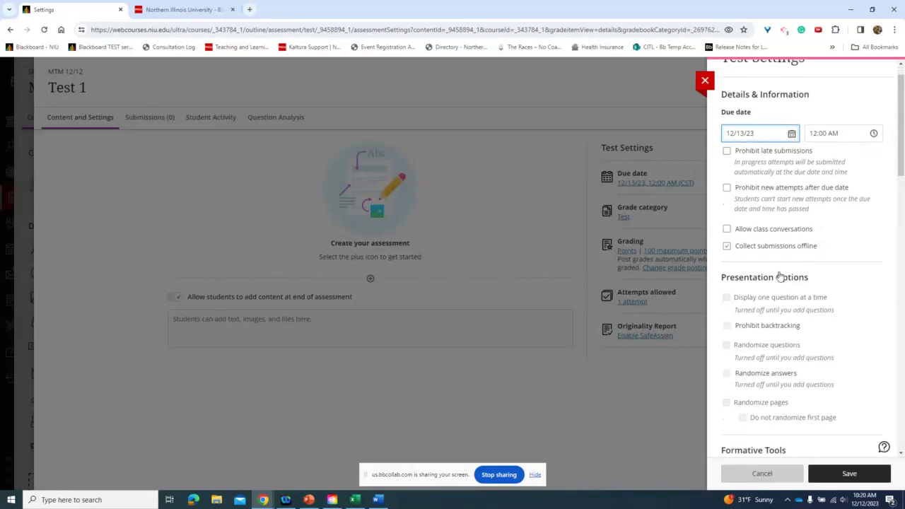
pyautogui.scroll(-1, 763, 265)
pyautogui.scroll(-2, 786, 258)
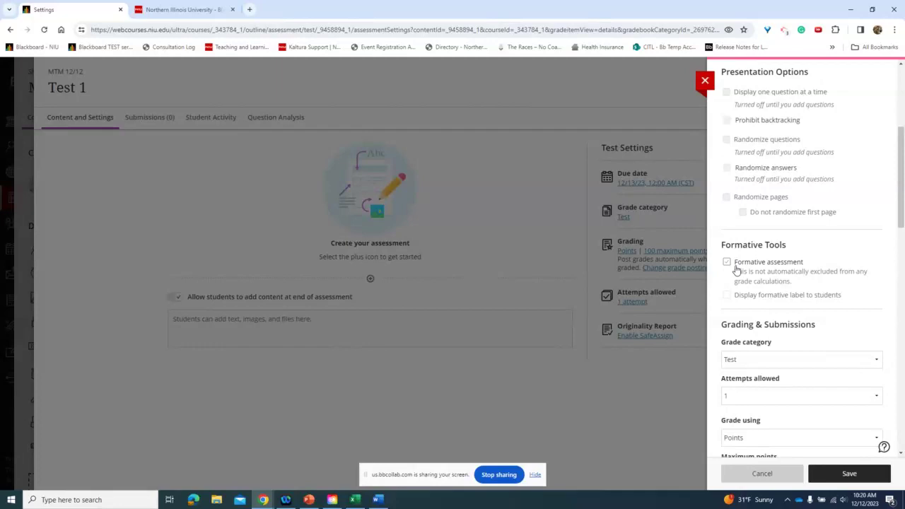
pyautogui.scroll(-1, 768, 301)
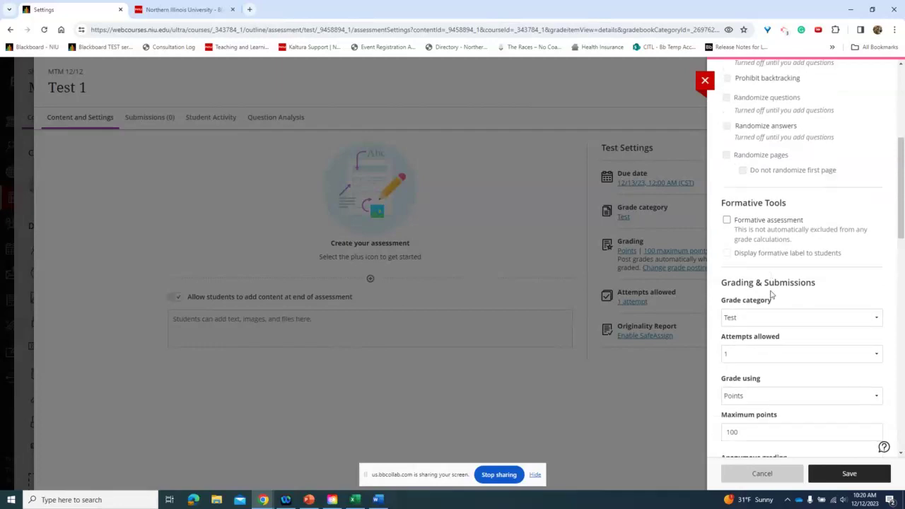
pyautogui.scroll(-2, 771, 296)
pyautogui.click(775, 219)
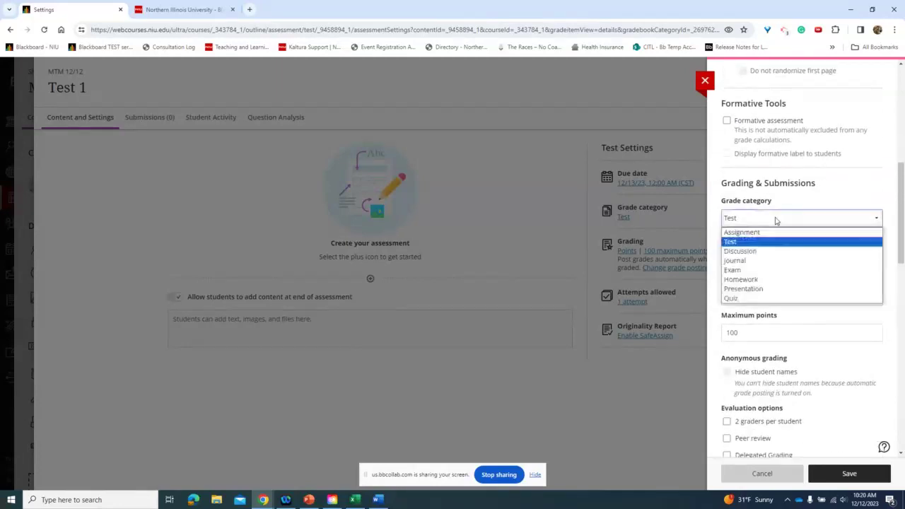
pyautogui.scroll(-1, 777, 220)
pyautogui.scroll(1, 792, 220)
pyautogui.click(799, 220)
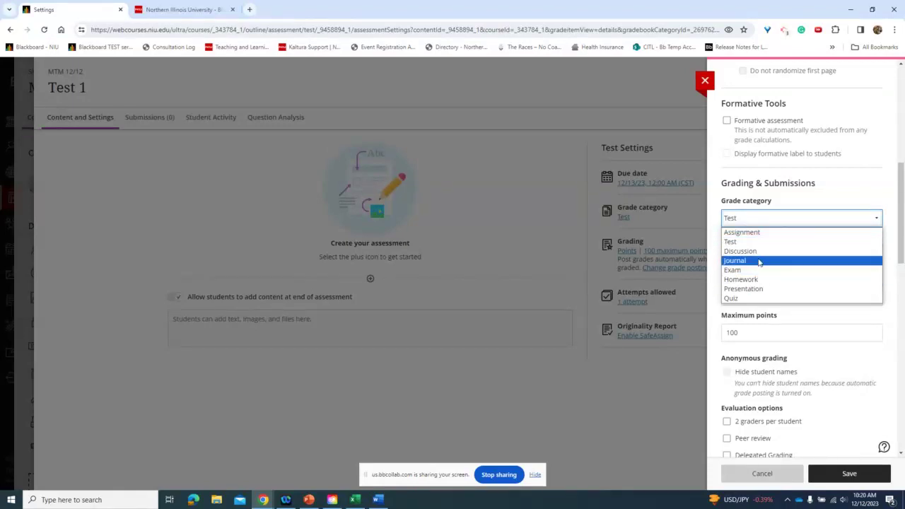
pyautogui.click(736, 214)
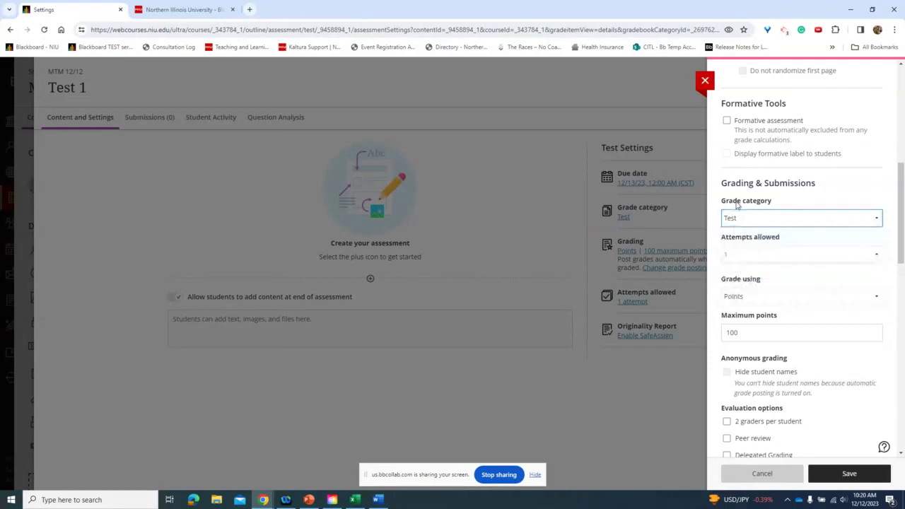
pyautogui.click(746, 219)
pyautogui.click(739, 241)
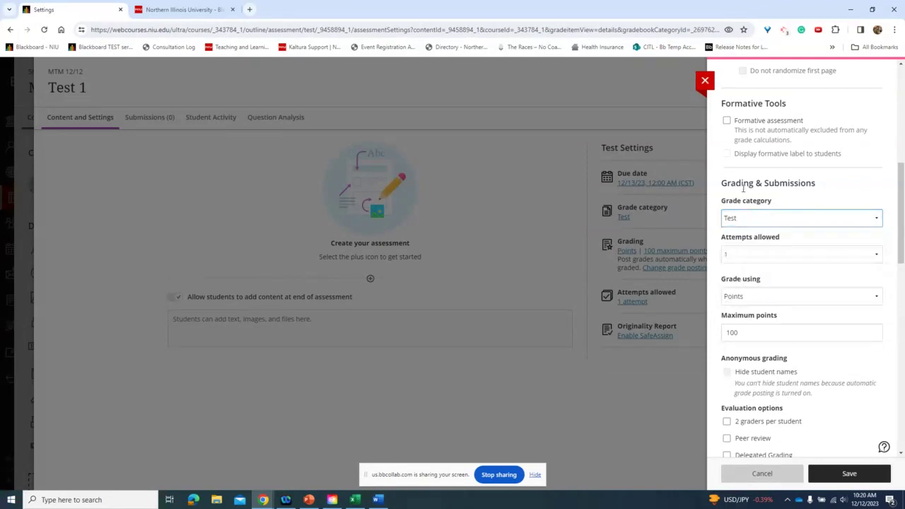
pyautogui.click(785, 300)
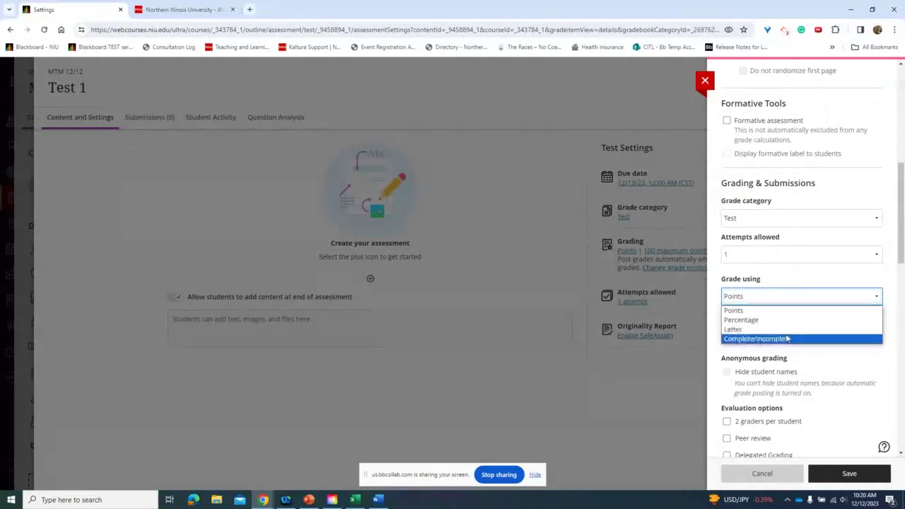
pyautogui.click(782, 290)
pyautogui.scroll(-2, 752, 292)
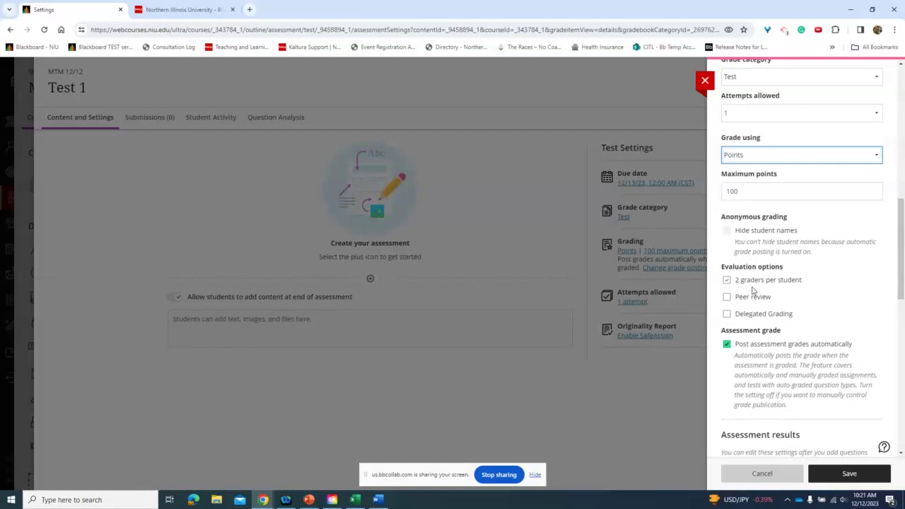
pyautogui.click(751, 287)
pyautogui.scroll(-2, 742, 292)
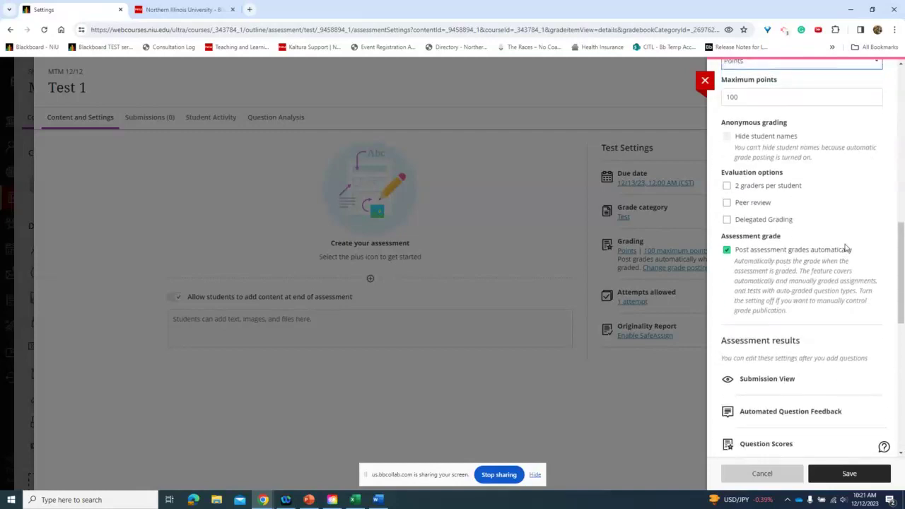
pyautogui.click(727, 251)
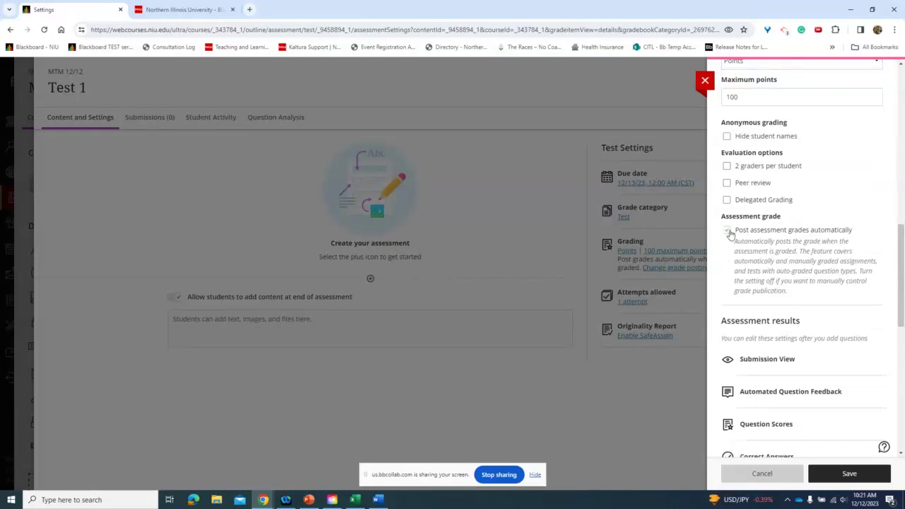
pyautogui.click(728, 231)
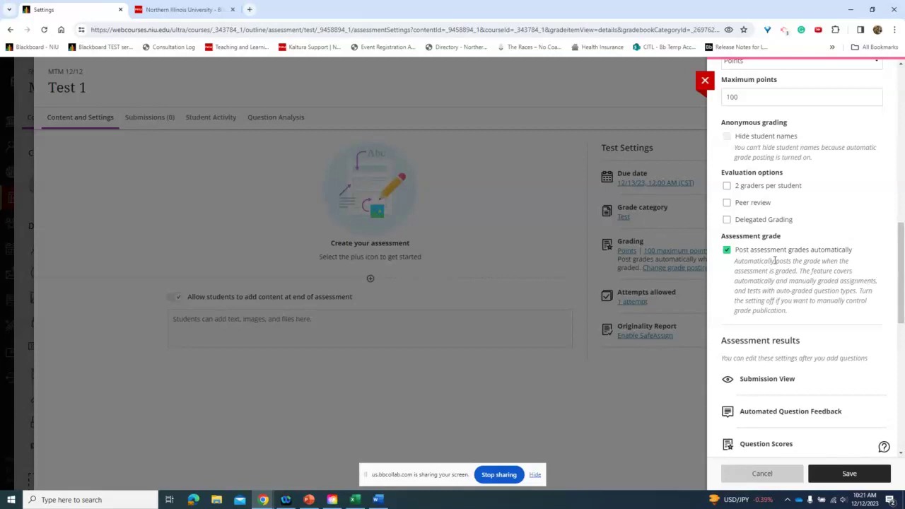
pyautogui.scroll(-3, 771, 268)
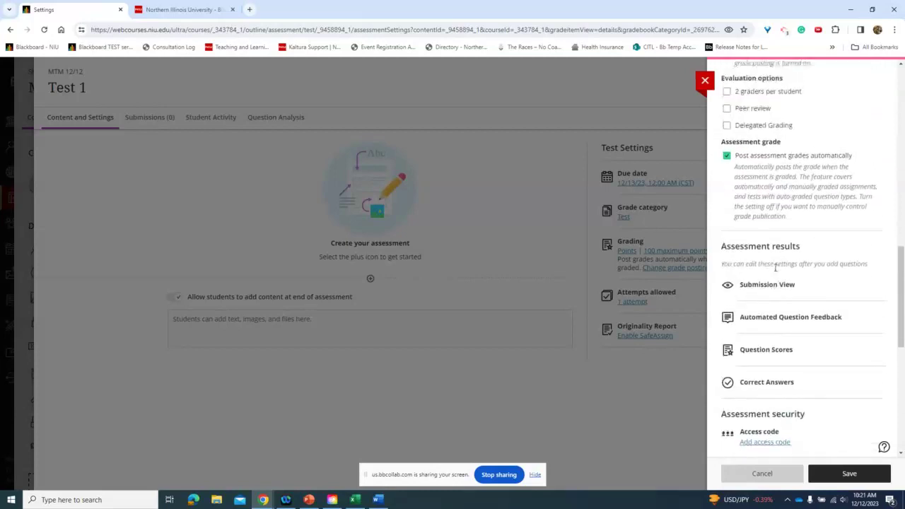
pyautogui.scroll(-6, 775, 273)
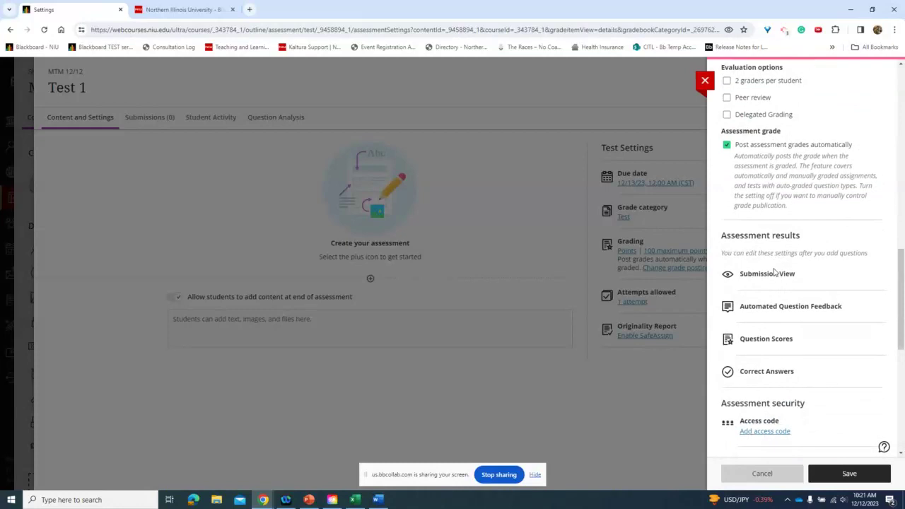
pyautogui.scroll(-2, 763, 206)
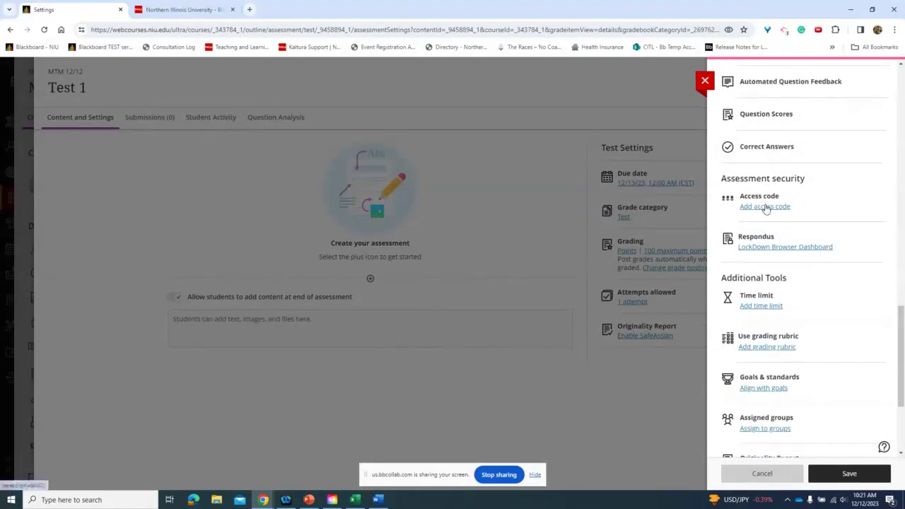
# Give Test 1 a 60-minute time limit with automatic submission
pyautogui.click(766, 312)
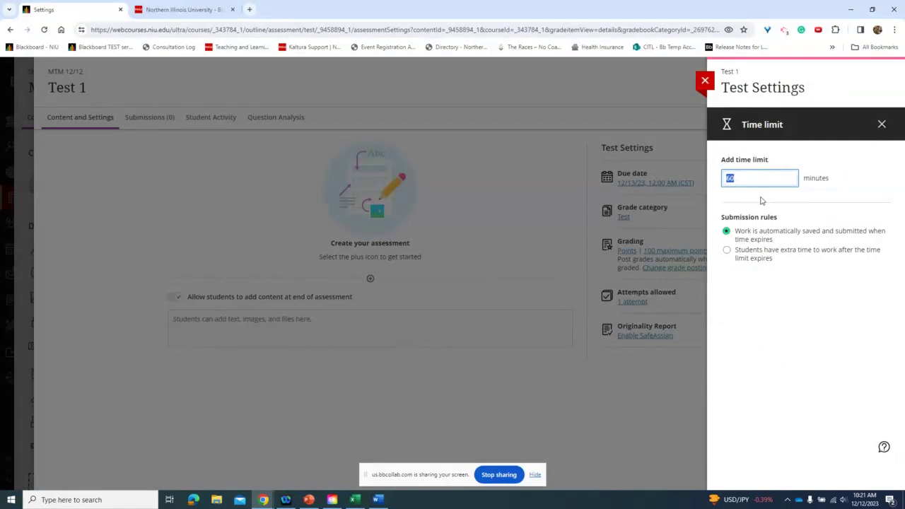
pyautogui.click(882, 133)
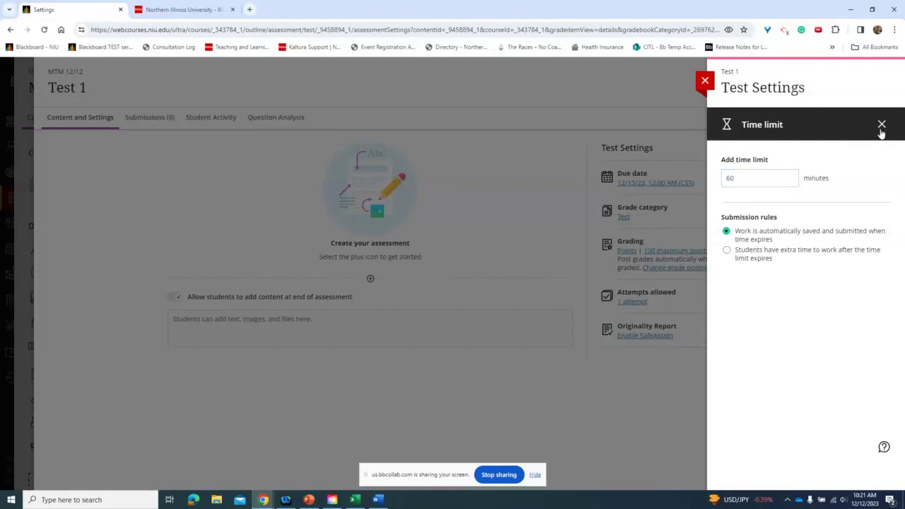
pyautogui.click(882, 126)
pyautogui.scroll(-2, 785, 247)
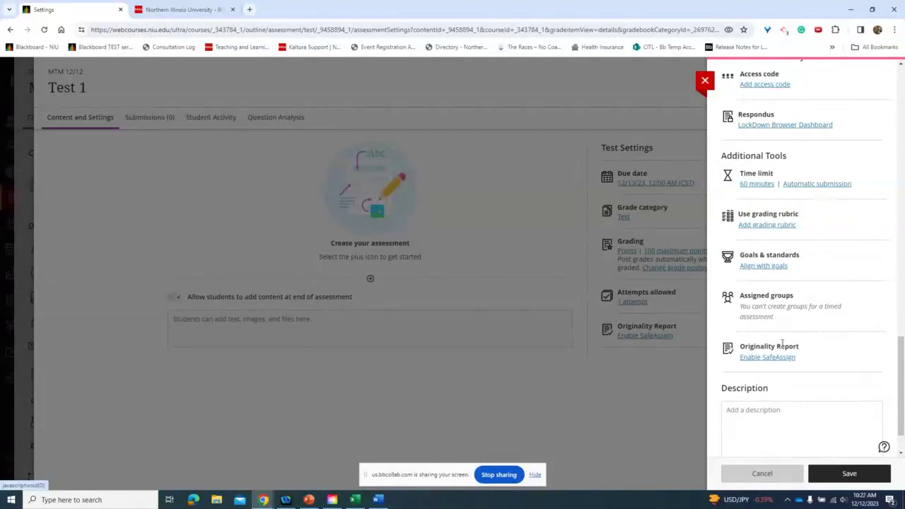
pyautogui.scroll(1, 777, 236)
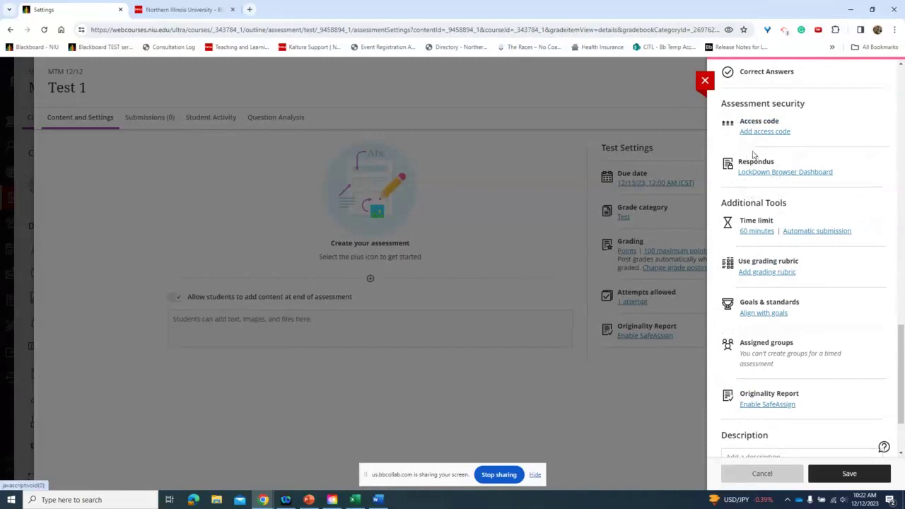
# Create a new course rubric and add two New Level columns after Poor
pyautogui.click(767, 272)
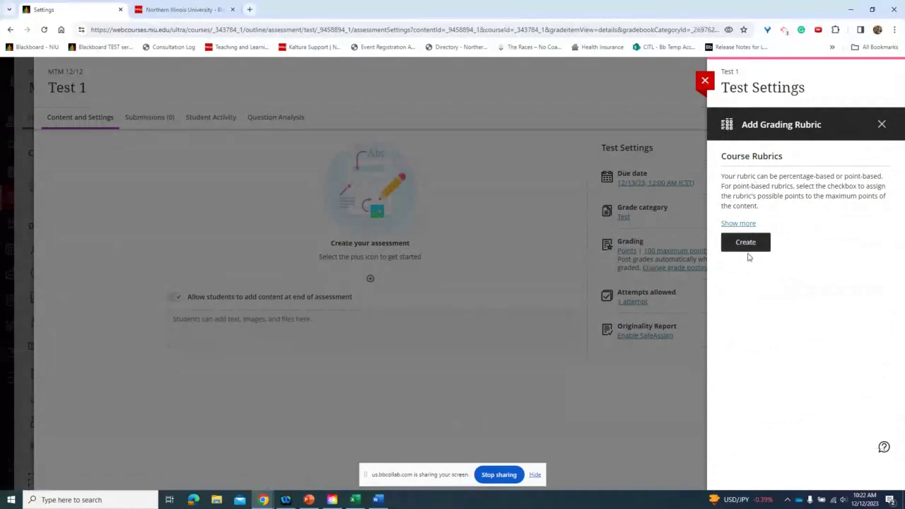
pyautogui.click(751, 245)
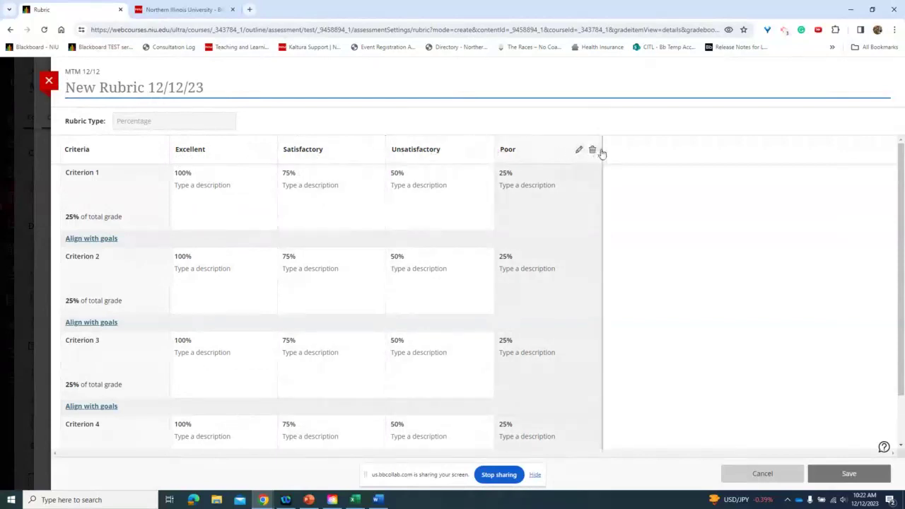
pyautogui.click(601, 149)
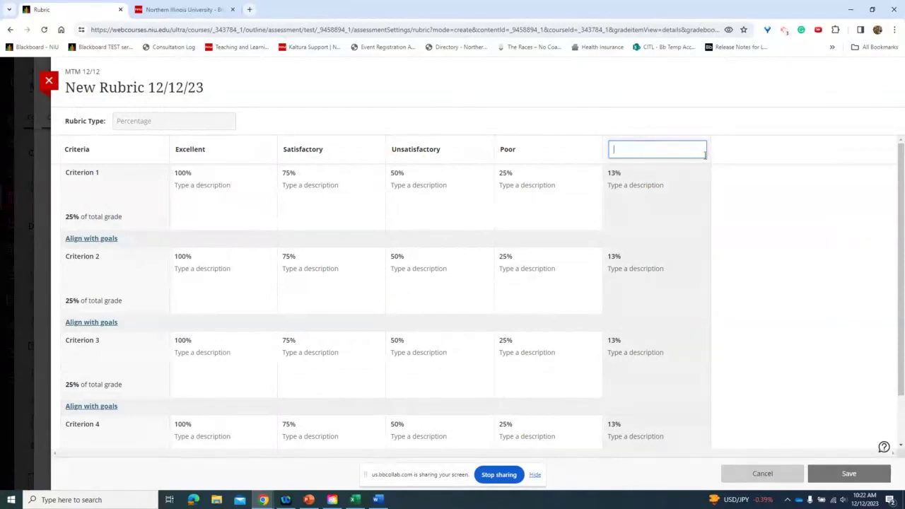
pyautogui.click(712, 157)
pyautogui.click(712, 153)
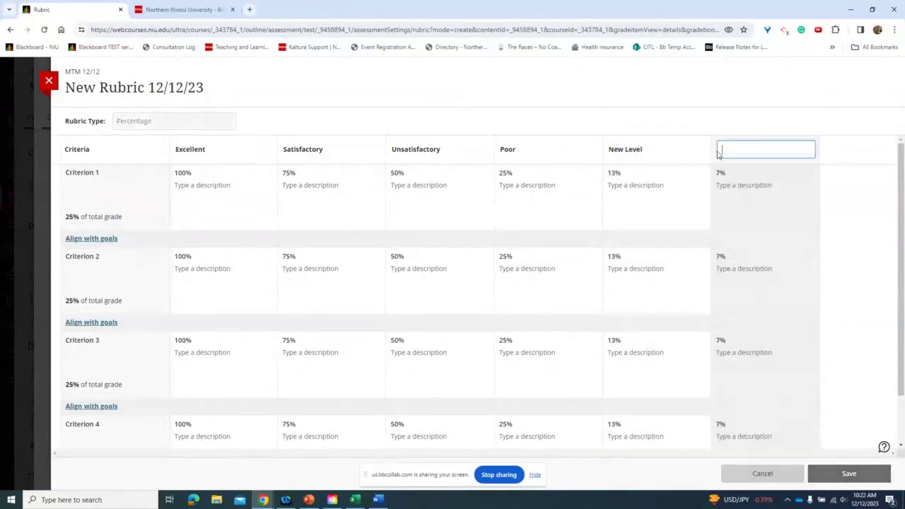
pyautogui.scroll(-1, 109, 272)
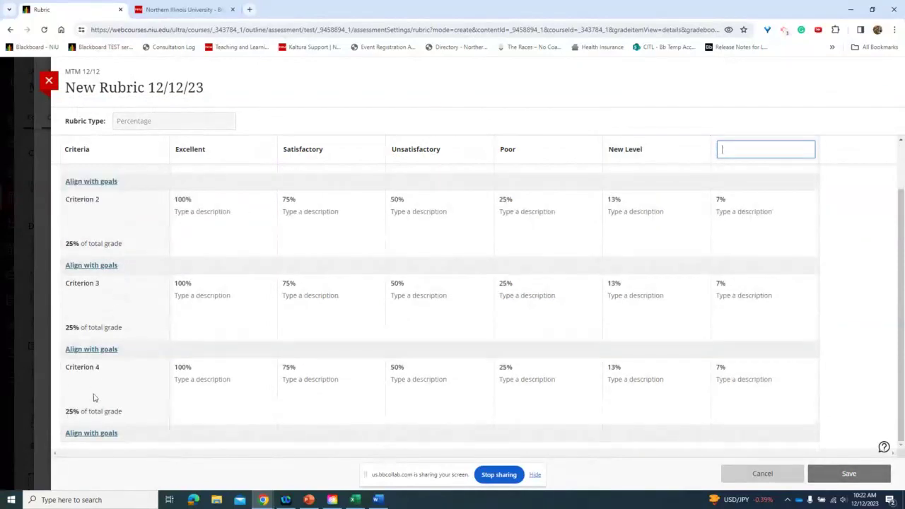
pyautogui.click(115, 444)
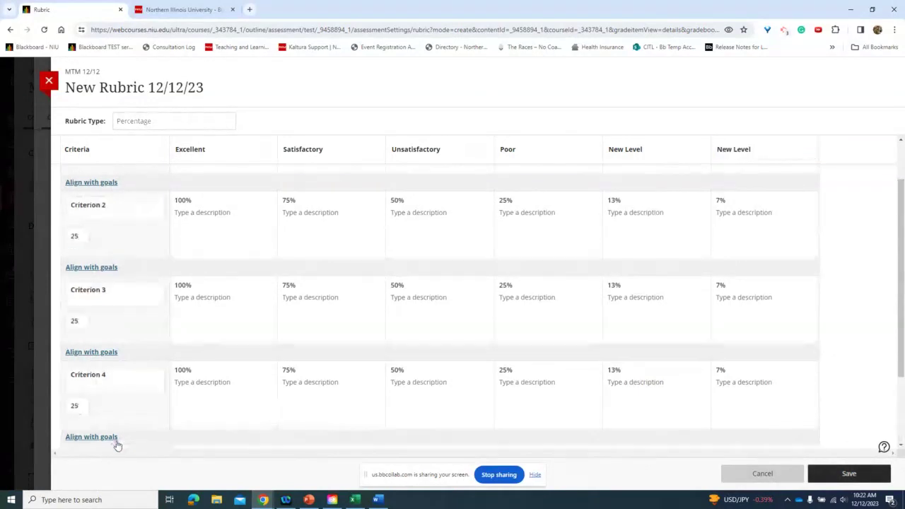
# Add a New Criterion row below Criterion 4 and save rubric New Rubric 12/12/23
pyautogui.click(116, 443)
pyautogui.click(204, 376)
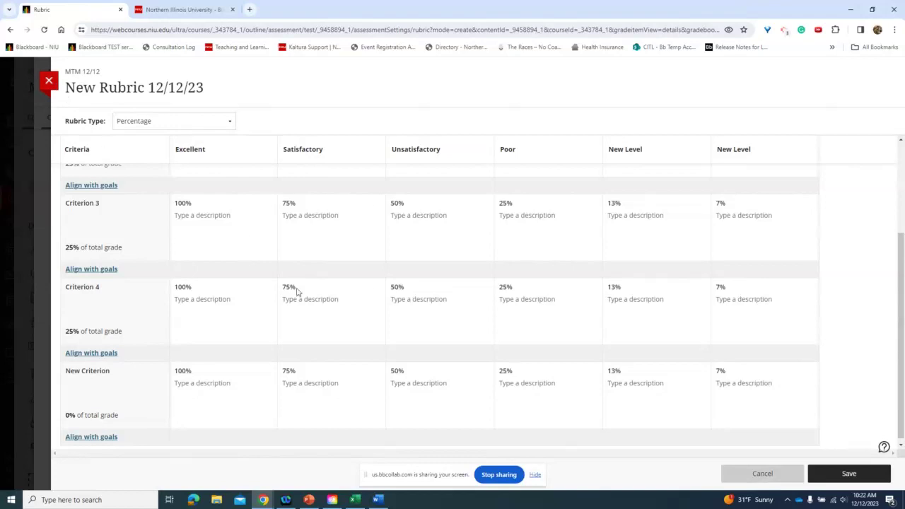
pyautogui.click(848, 475)
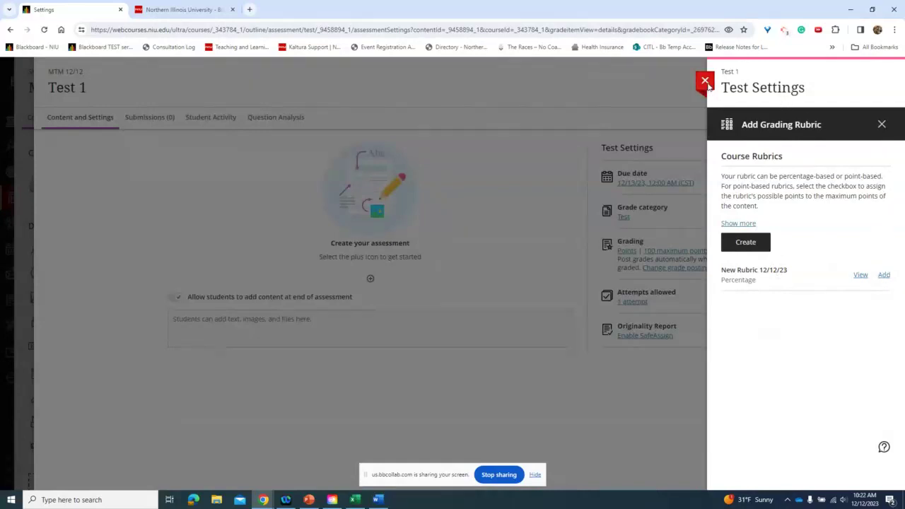
pyautogui.click(706, 82)
# Discard the unsaved Test 1 settings and add a True/False question to the test
pyautogui.click(537, 186)
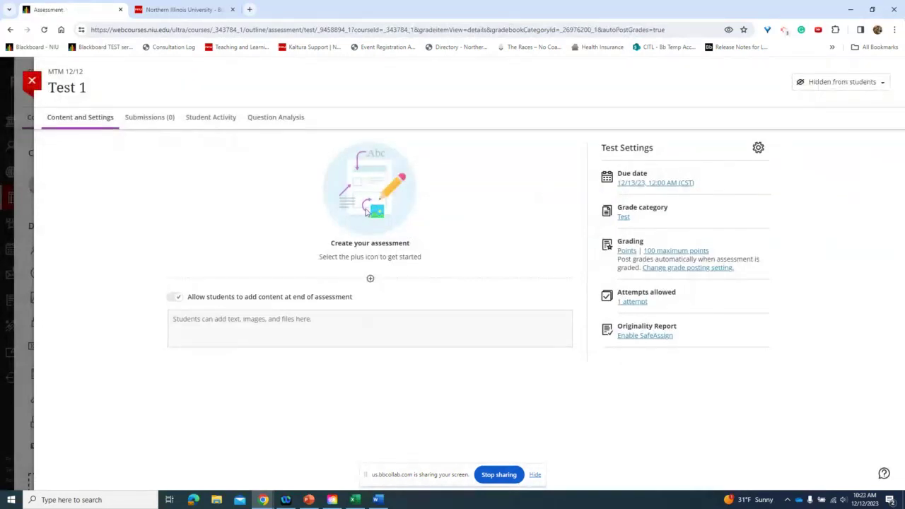
pyautogui.click(370, 280)
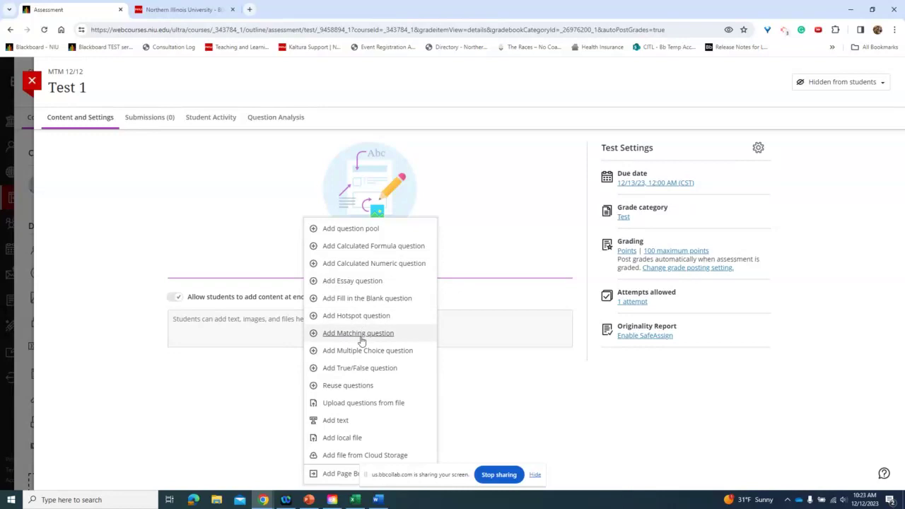
pyautogui.click(363, 368)
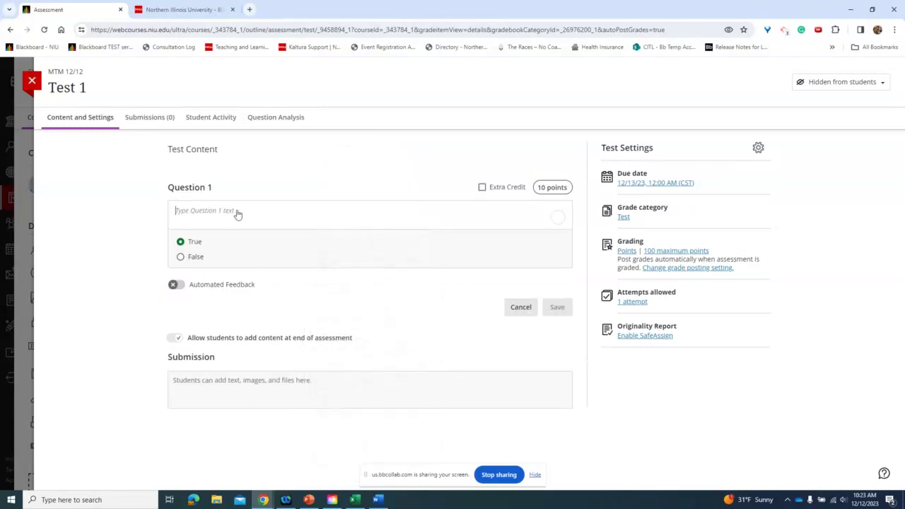
# Enter 'Is this true?' as Question 1's text and save it with True correct
pyautogui.write('Is')
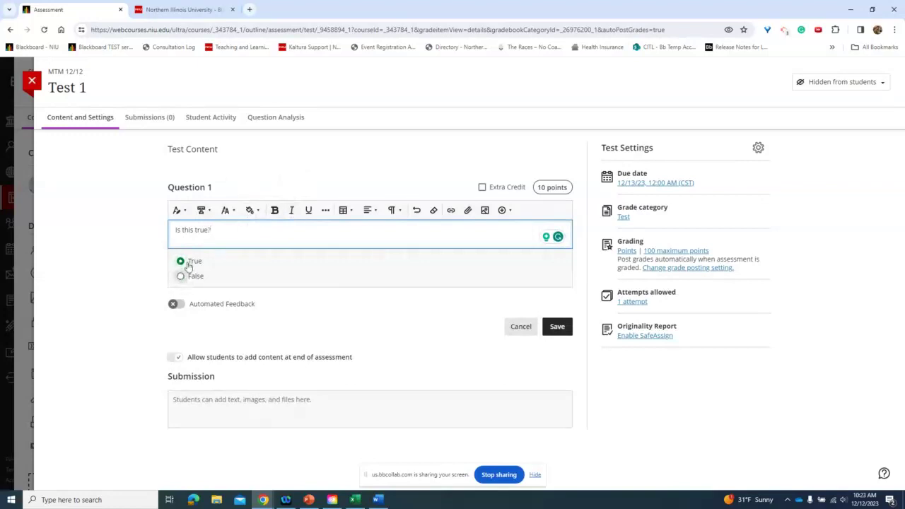
pyautogui.click(558, 327)
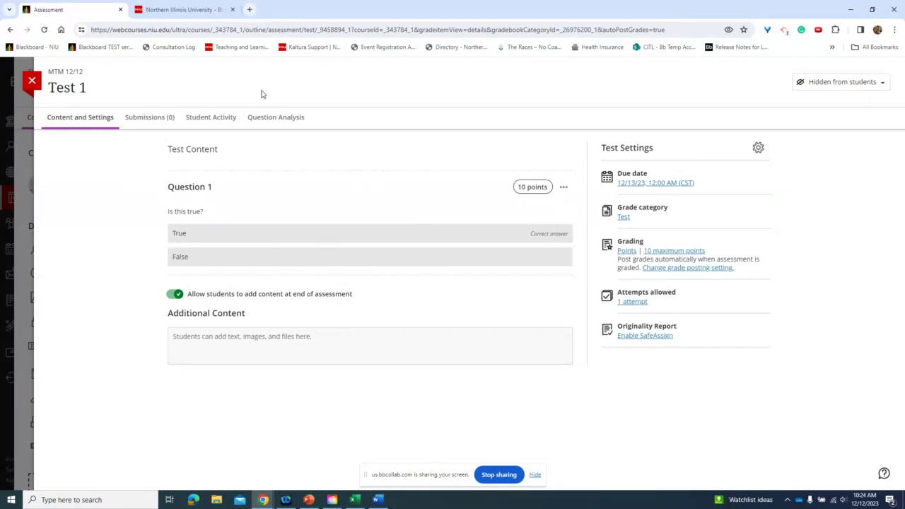
# Explore Test 1's release conditions (member access, date, performance), then discard the changes
pyautogui.click(849, 84)
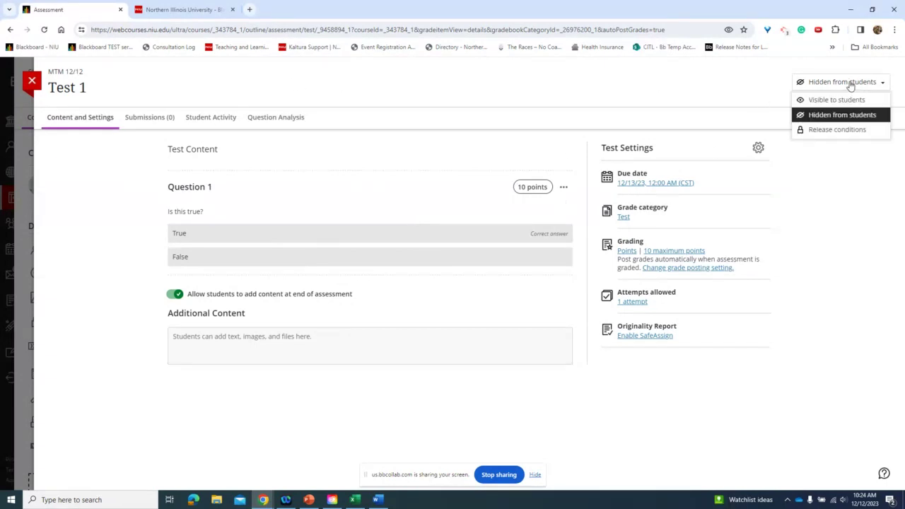
pyautogui.click(842, 129)
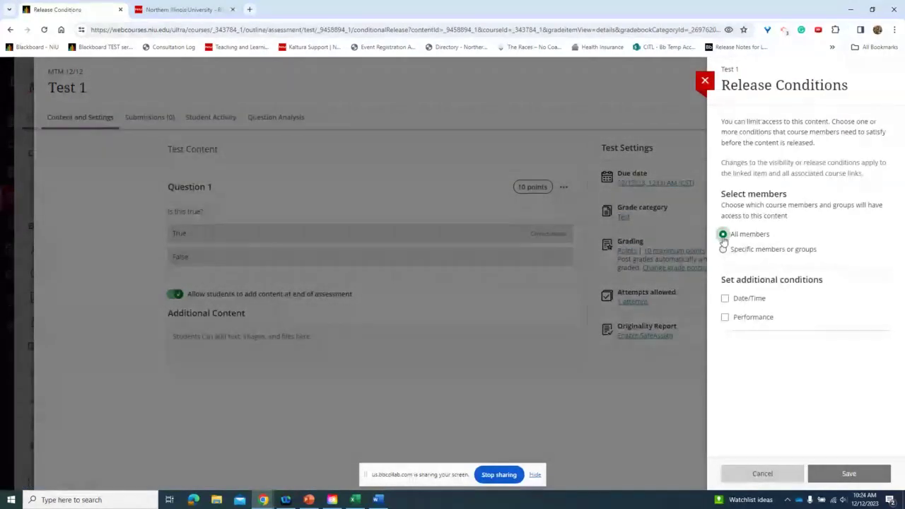
pyautogui.click(723, 249)
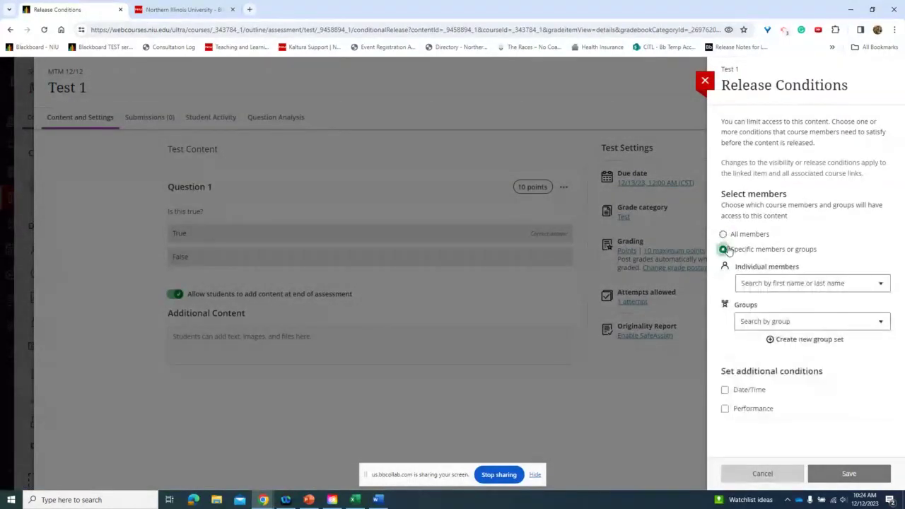
pyautogui.click(723, 234)
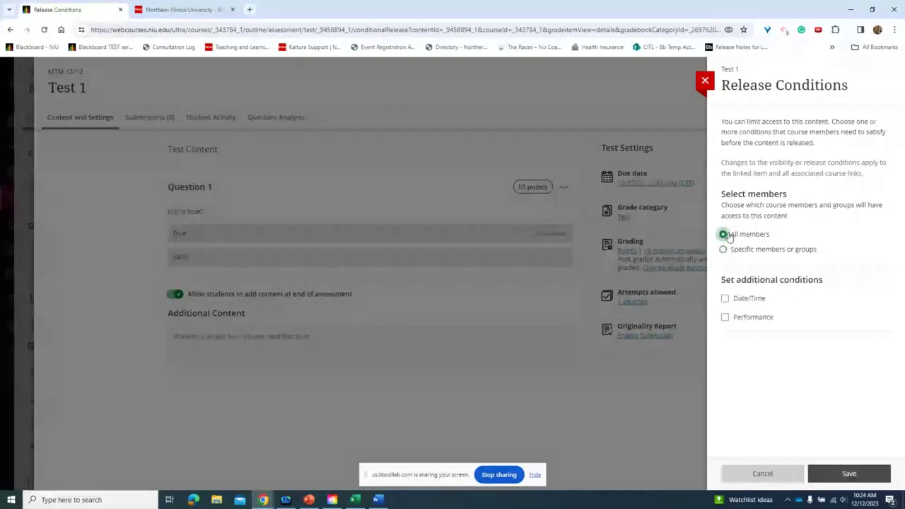
pyautogui.click(726, 298)
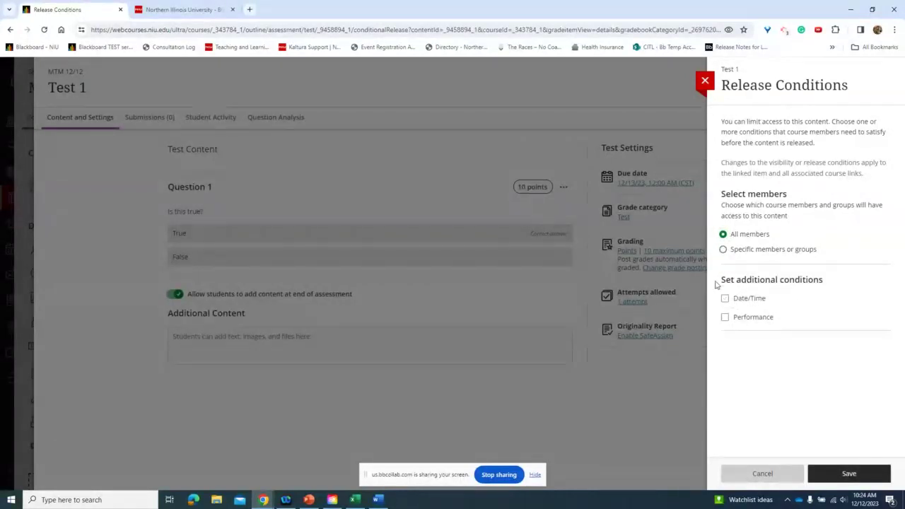
pyautogui.click(732, 317)
pyautogui.click(706, 80)
pyautogui.click(532, 182)
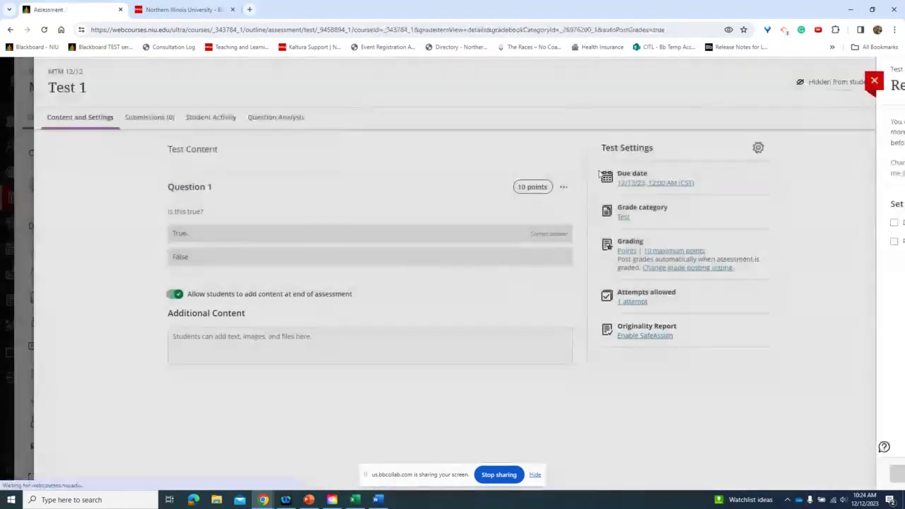
# Make Test 1 visible to students and view its Submissions page
pyautogui.click(832, 82)
pyautogui.click(835, 100)
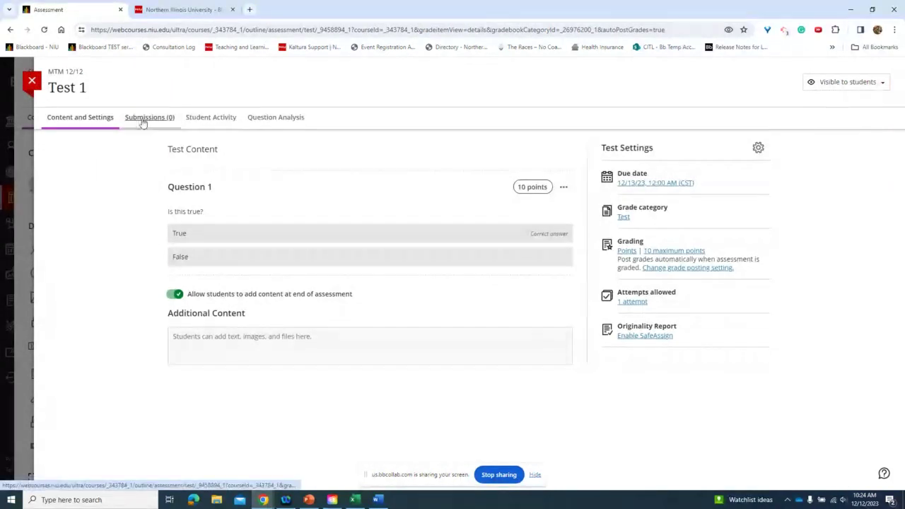
pyautogui.click(165, 120)
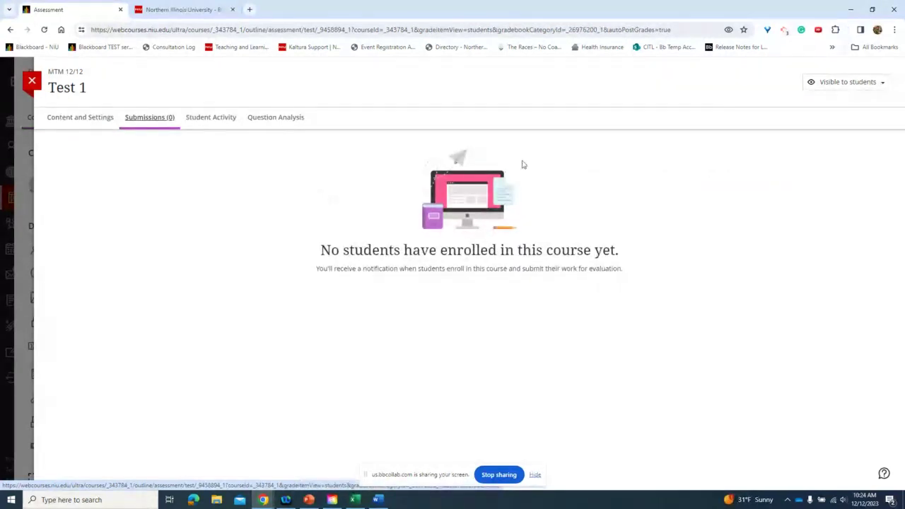
# Close Test 1 back to the course outline and show the add-content options below it
pyautogui.click(32, 81)
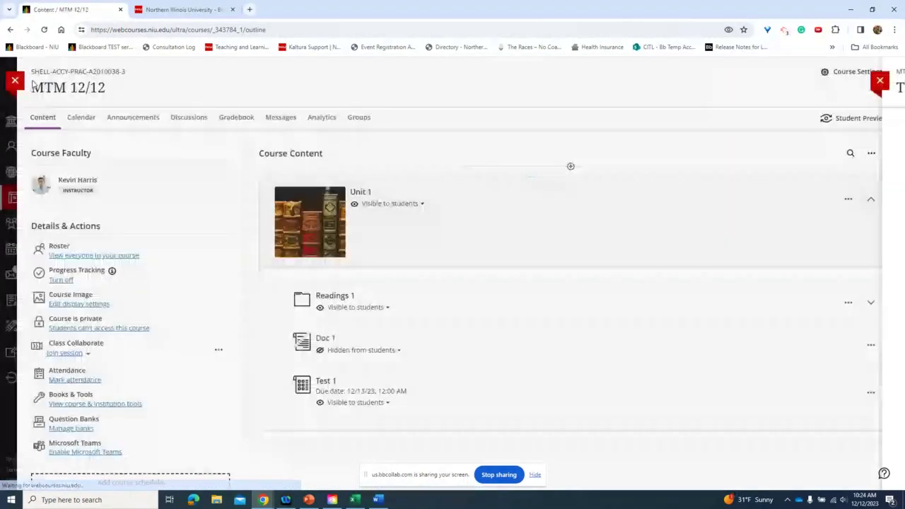
pyautogui.scroll(-1, 360, 256)
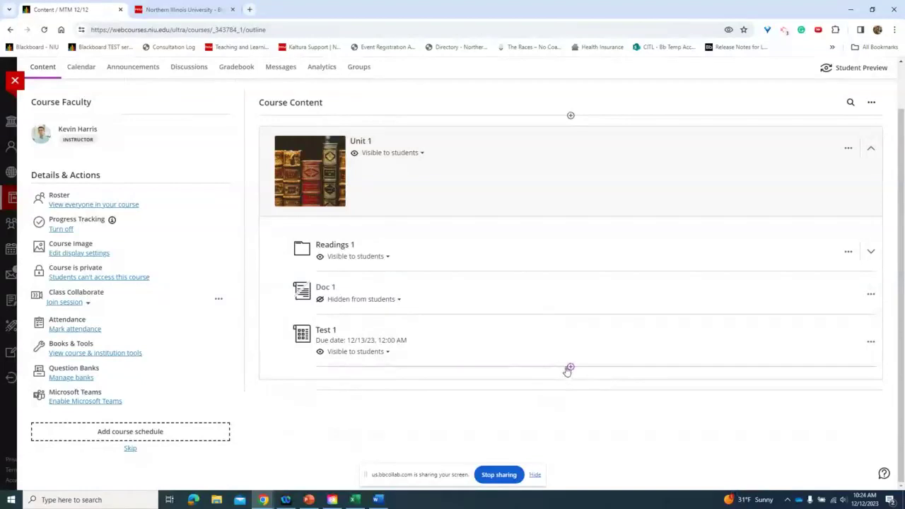
pyautogui.click(570, 368)
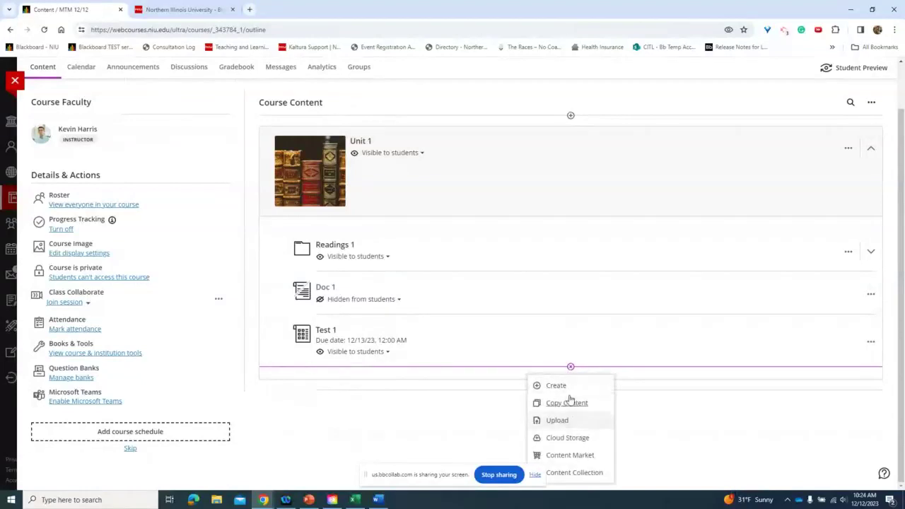
# Create New Assignment 12/12/23 in the course content
pyautogui.click(557, 386)
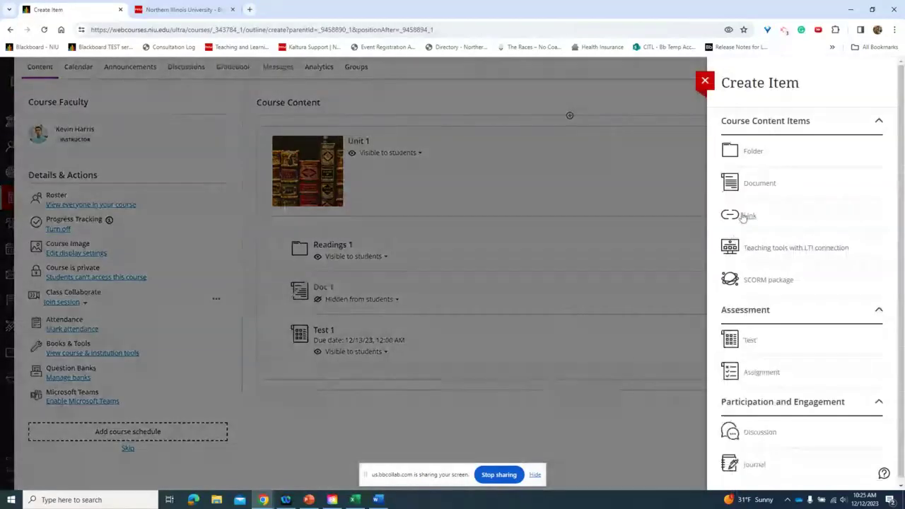
pyautogui.click(761, 373)
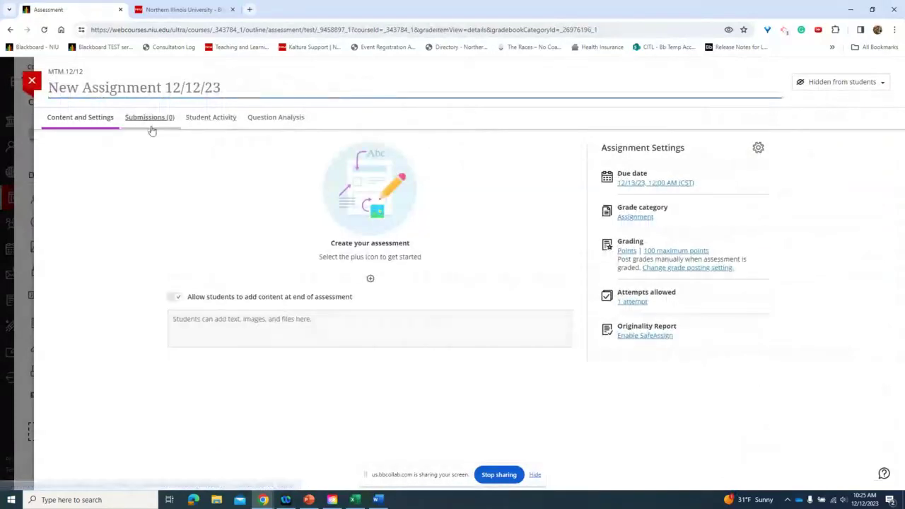
pyautogui.click(372, 279)
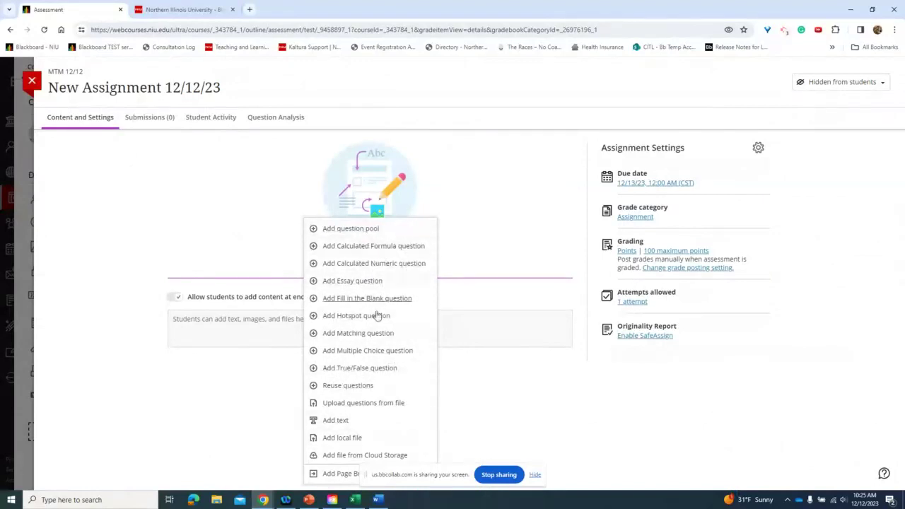
pyautogui.click(487, 255)
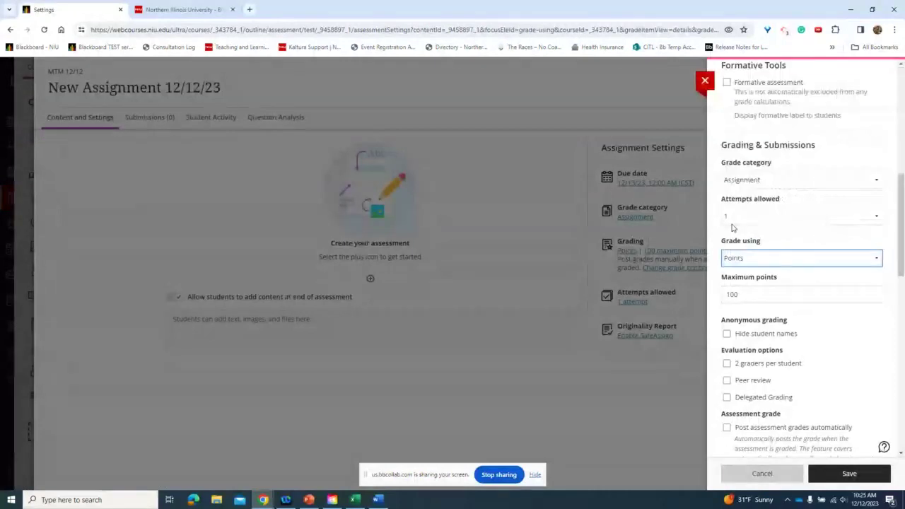
# Review the assignment's grading and grade category options, leaving them unchanged
pyautogui.click(759, 258)
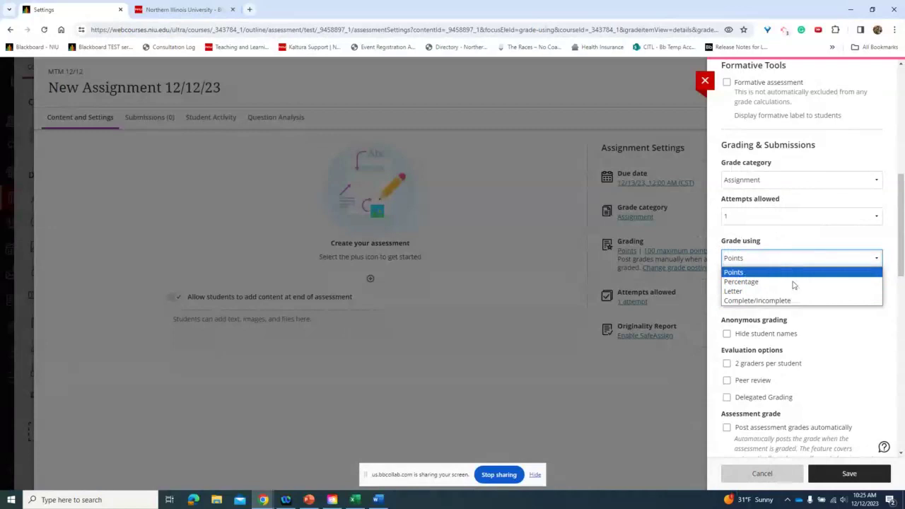
pyautogui.click(675, 360)
pyautogui.click(675, 362)
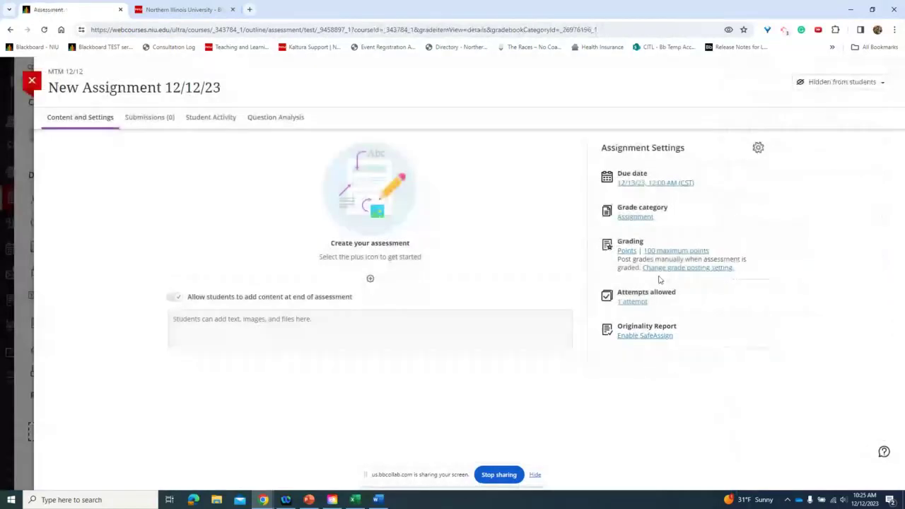
pyautogui.click(636, 216)
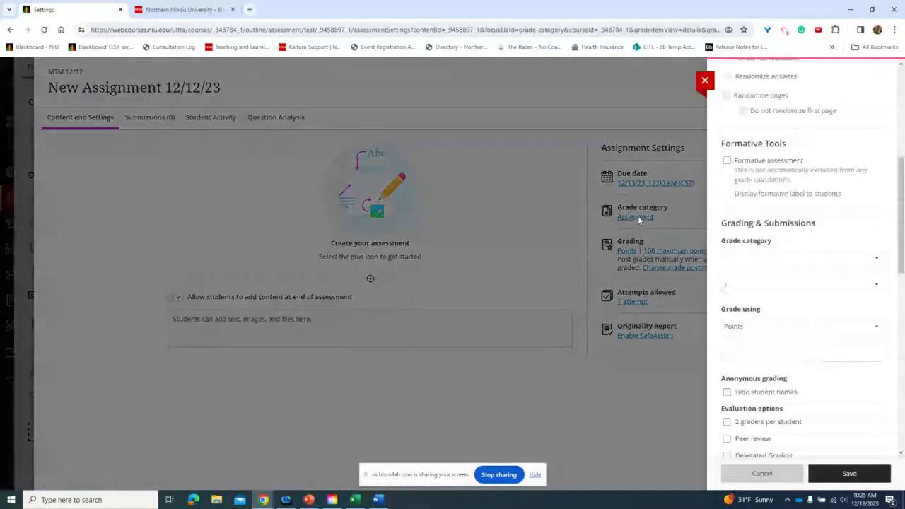
pyautogui.click(774, 280)
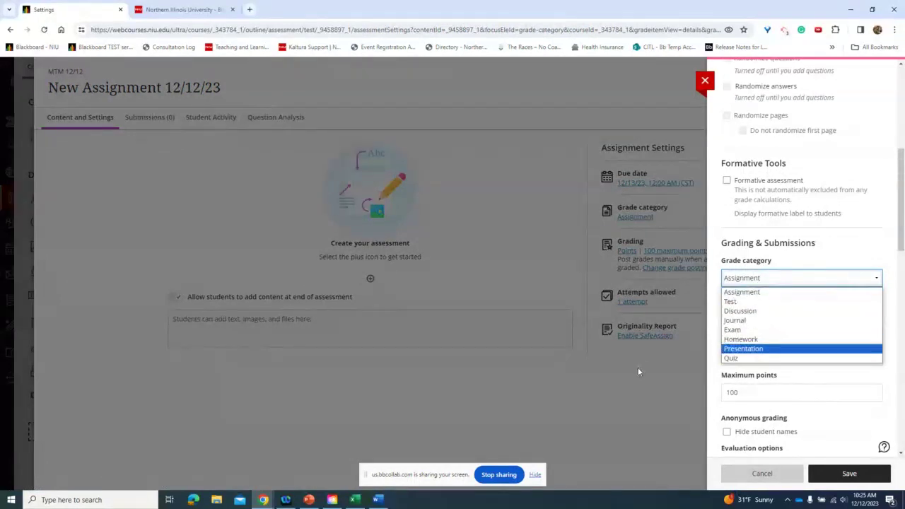
pyautogui.press('Escape')
pyautogui.press('Escape')
# Make the assignment visible to students and return to course content
pyautogui.click(804, 85)
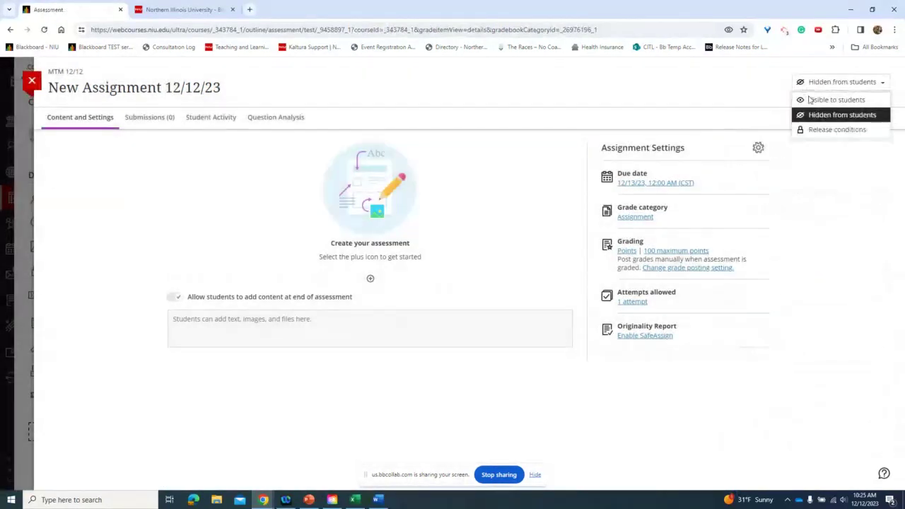
pyautogui.click(816, 98)
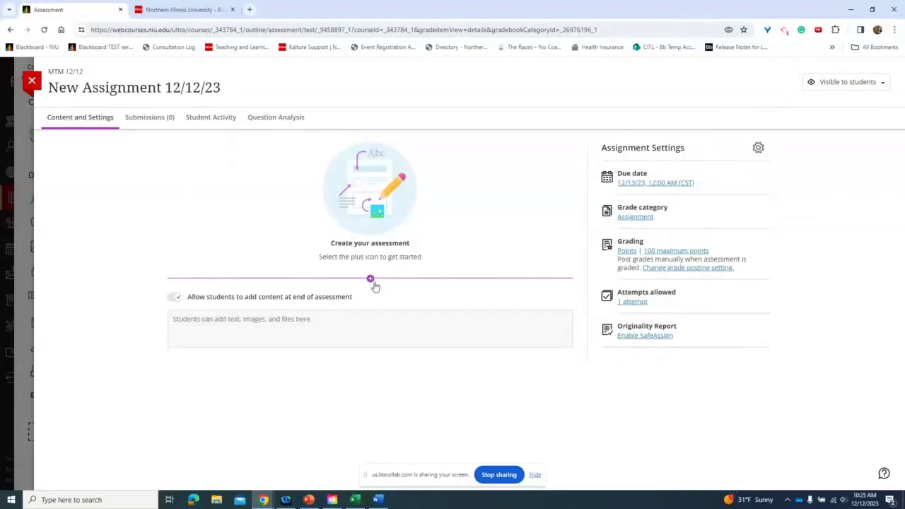
pyautogui.click(31, 79)
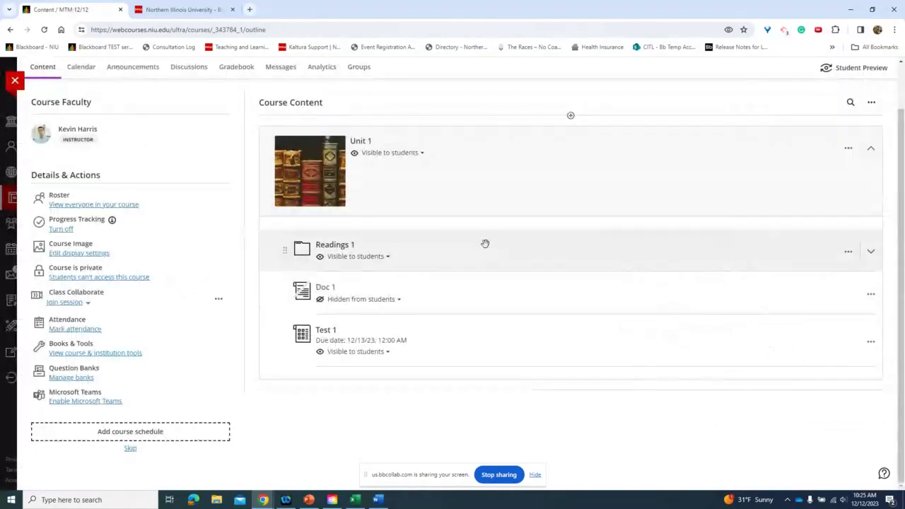
# Start a Student Preview of the course
pyautogui.scroll(1, 485, 243)
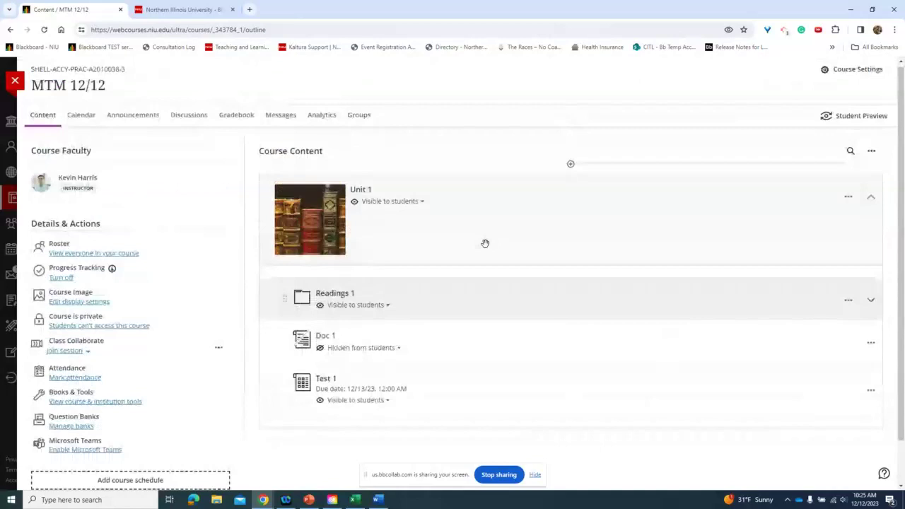
pyautogui.click(856, 118)
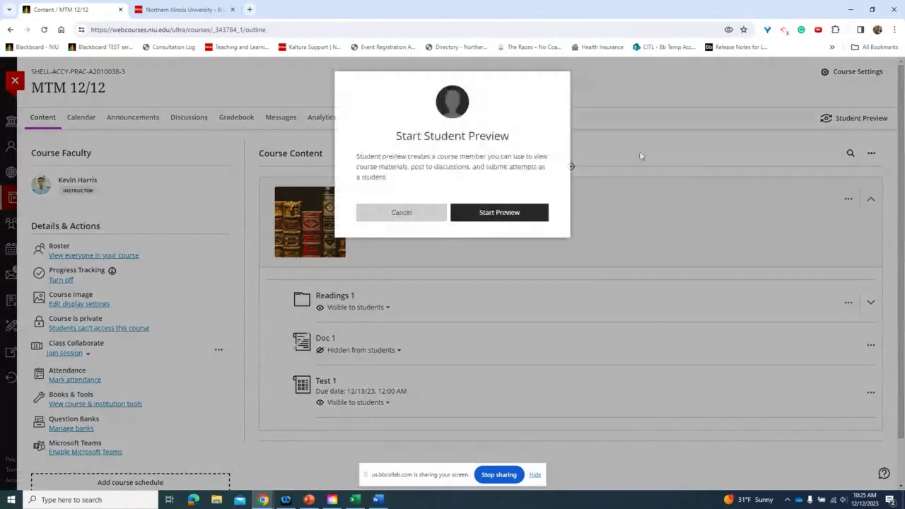
pyautogui.click(504, 213)
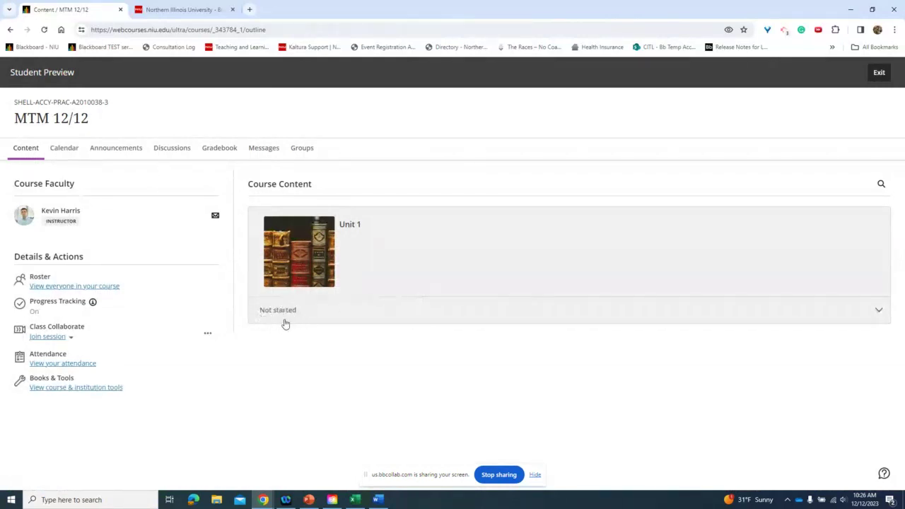
# Expand Unit 1, open Readings 1, and view the Test 1 details
pyautogui.click(879, 310)
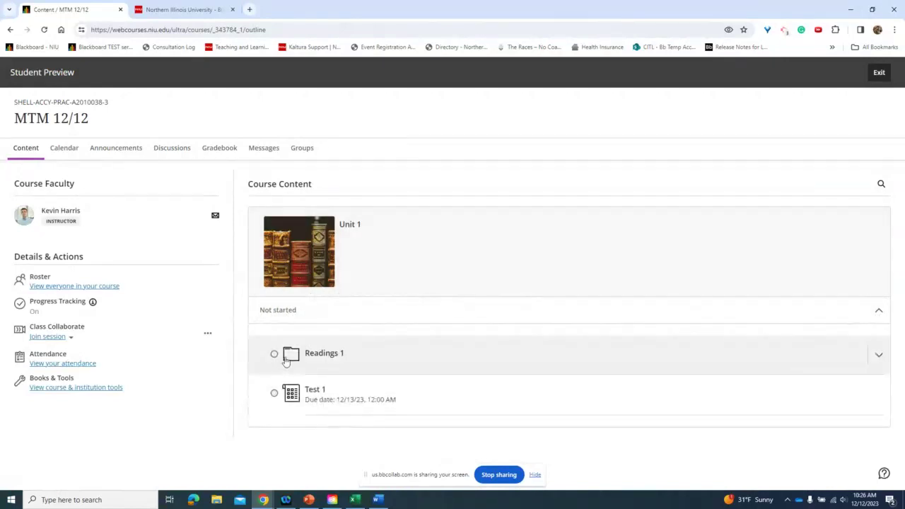
pyautogui.moveTo(273, 356)
pyautogui.click(363, 357)
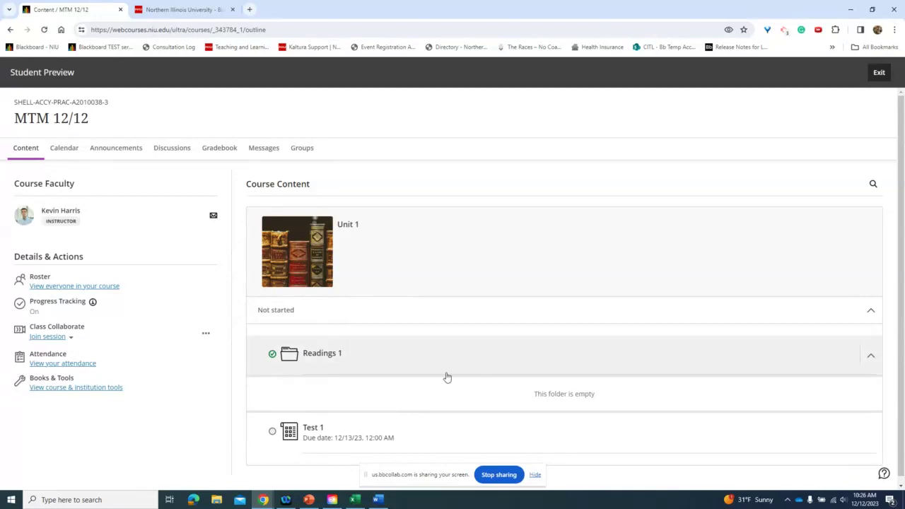
pyautogui.scroll(-1, 325, 354)
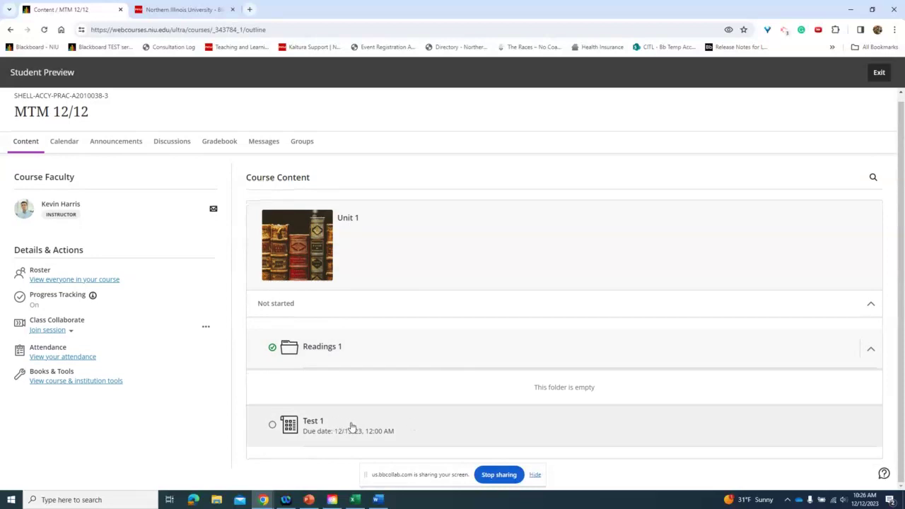
pyautogui.click(464, 429)
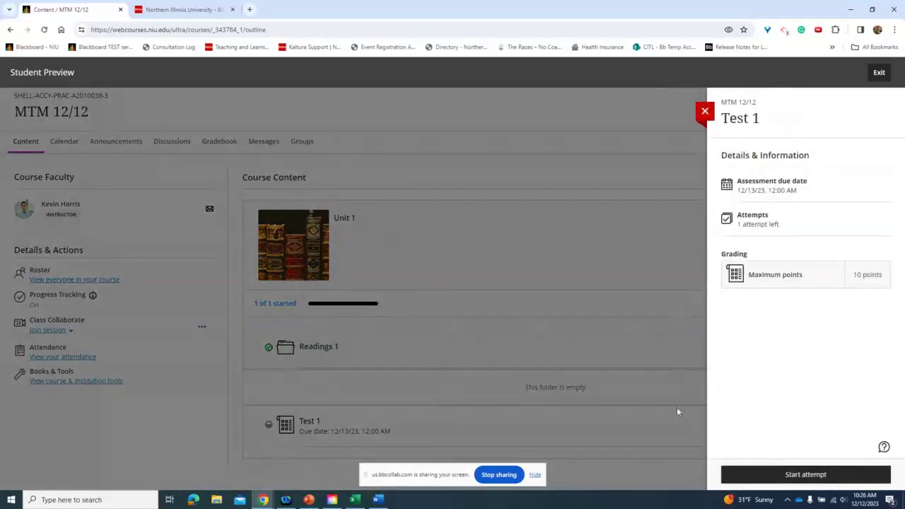
# Answer True on Test 1 as the preview student and submit it for a 10/10 grade
pyautogui.click(784, 474)
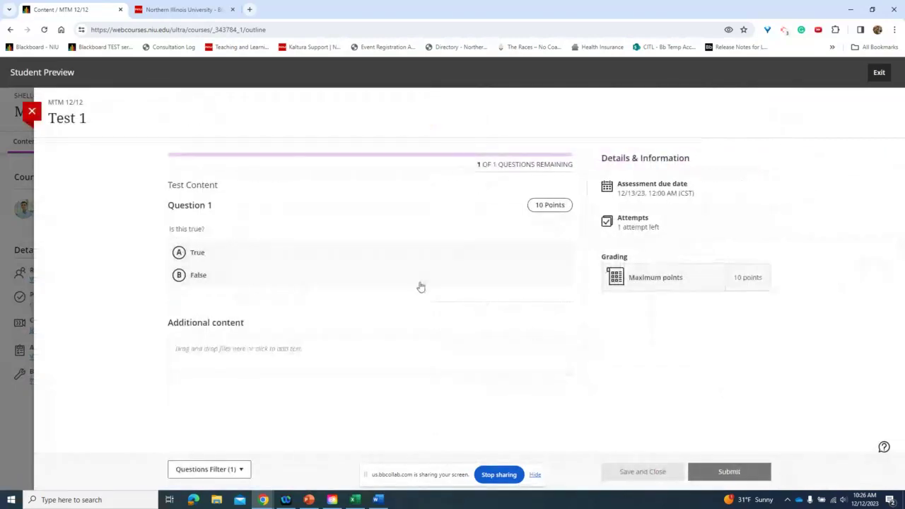
pyautogui.click(195, 256)
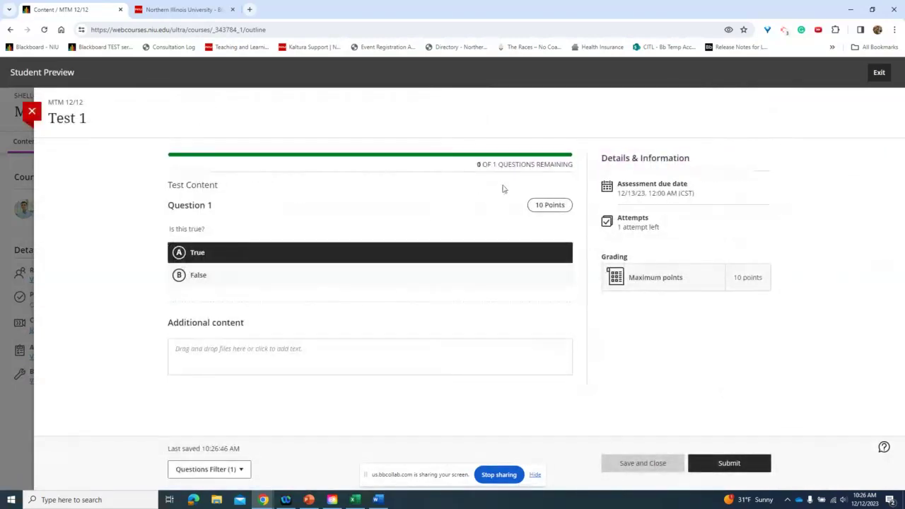
pyautogui.click(732, 465)
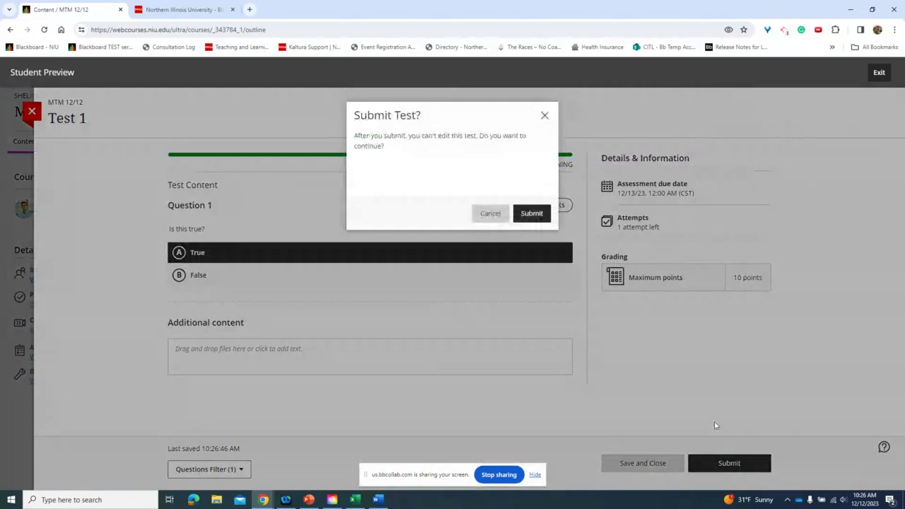
pyautogui.click(534, 215)
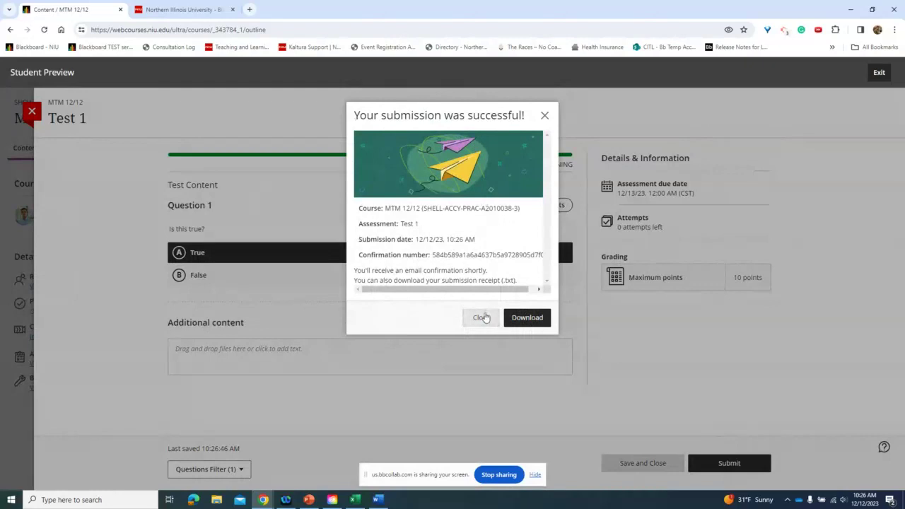
pyautogui.click(481, 317)
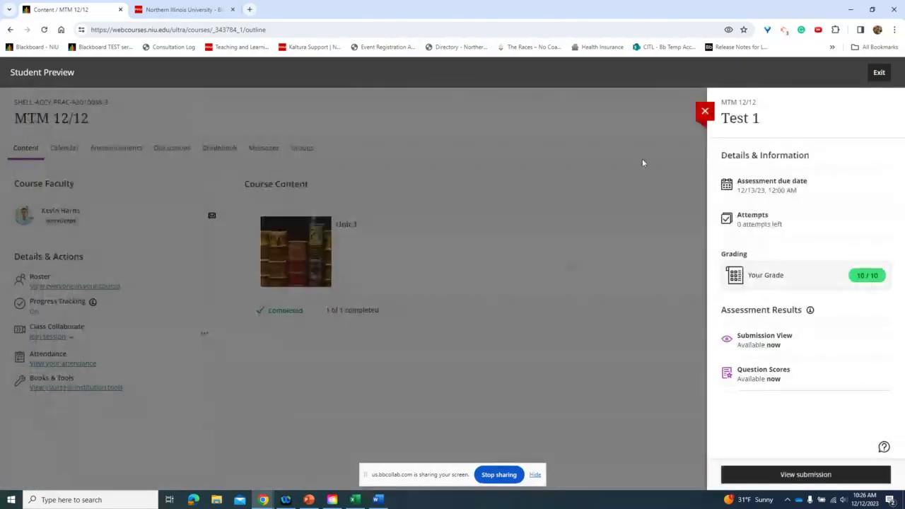
pyautogui.click(705, 111)
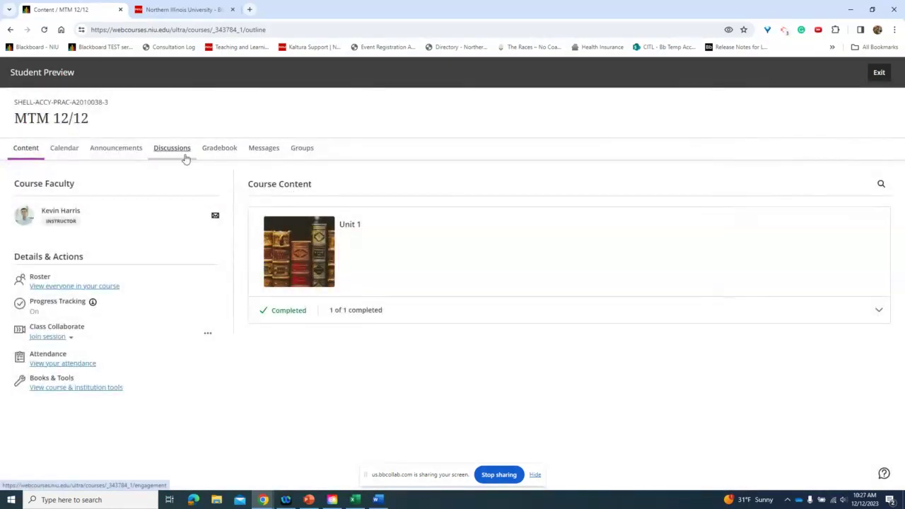
# Confirm Test 1 shows 10/10 in the student gradebook, then exit preview, saving the preview user
pyautogui.click(228, 157)
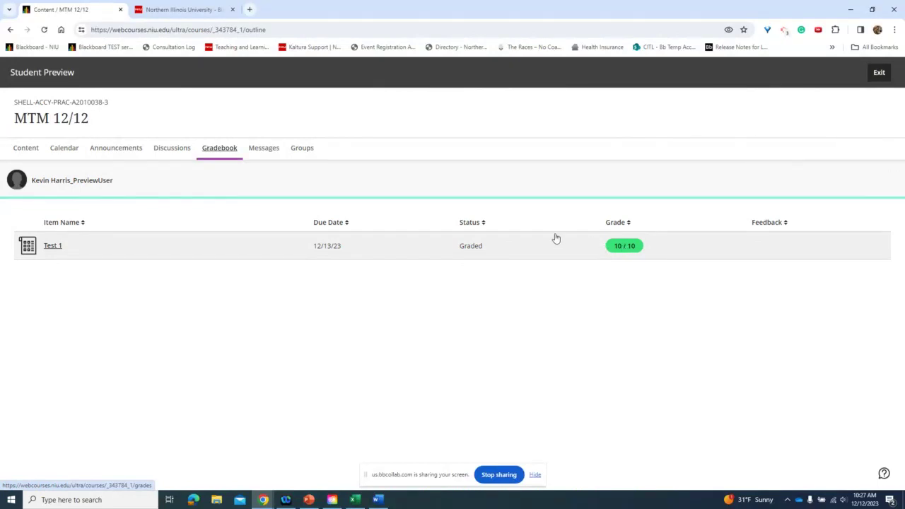
pyautogui.click(28, 152)
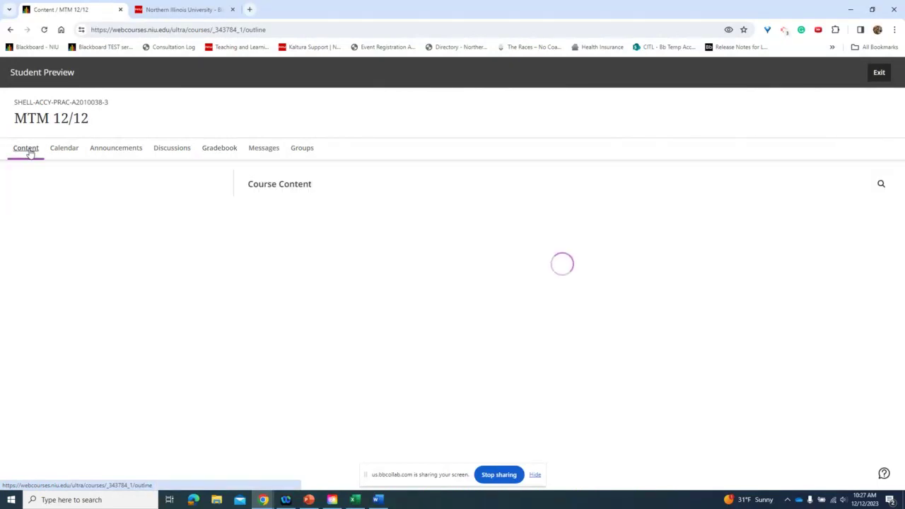
pyautogui.click(882, 74)
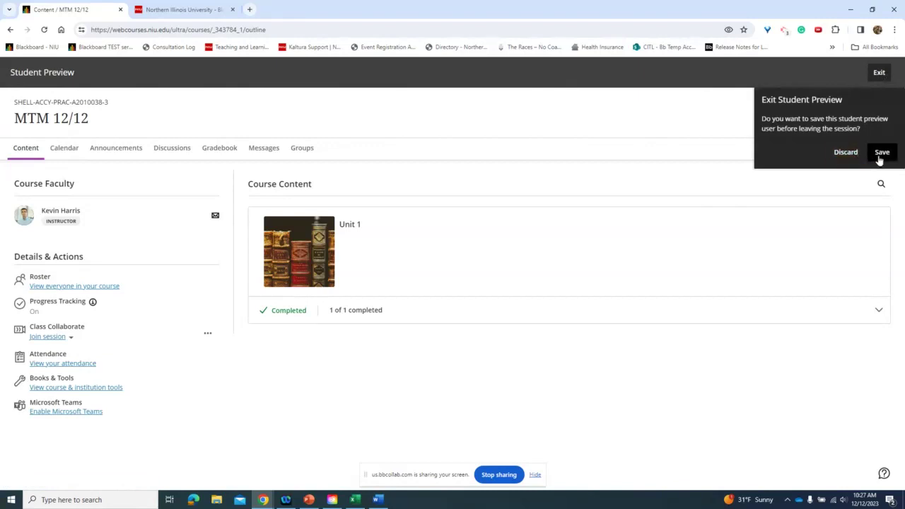
pyautogui.click(880, 159)
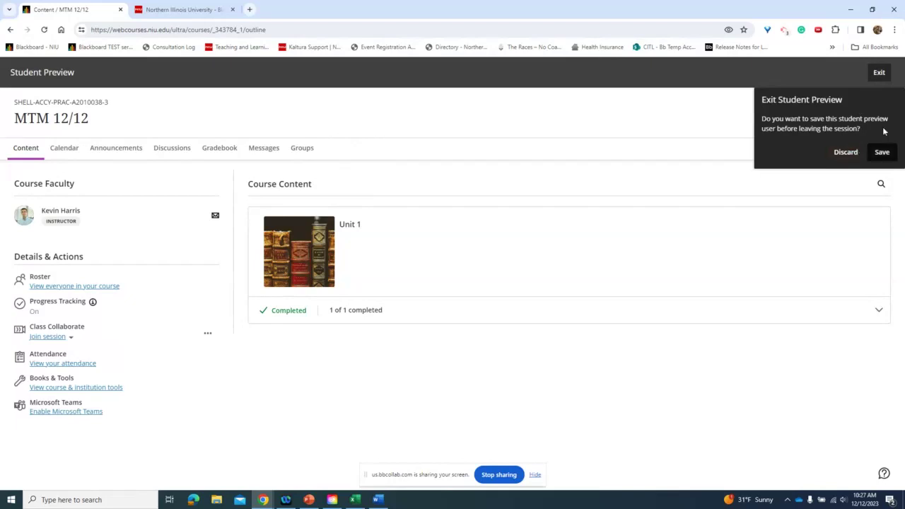
pyautogui.click(882, 151)
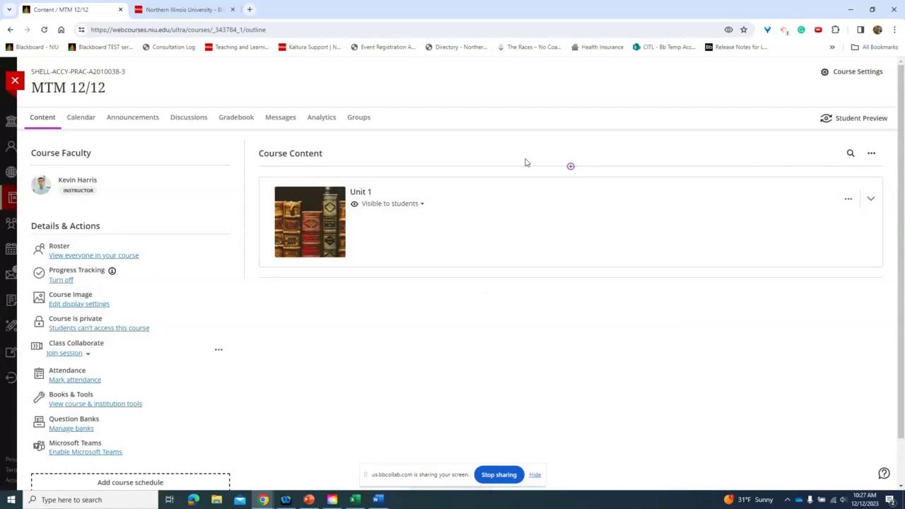
# Move Doc 1 into the Readings 1 folder under Unit 1, then open Test 1
pyautogui.click(574, 259)
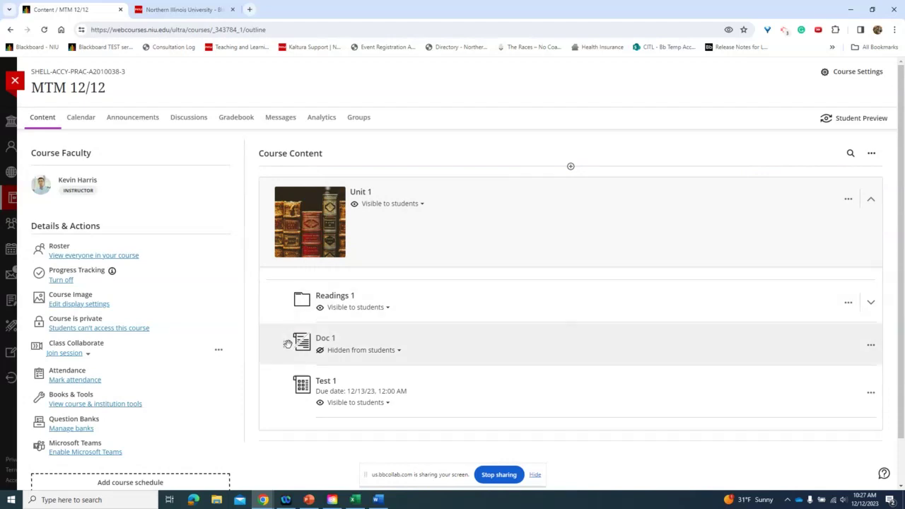
pyautogui.moveTo(283, 345); pyautogui.dragTo(300, 297)
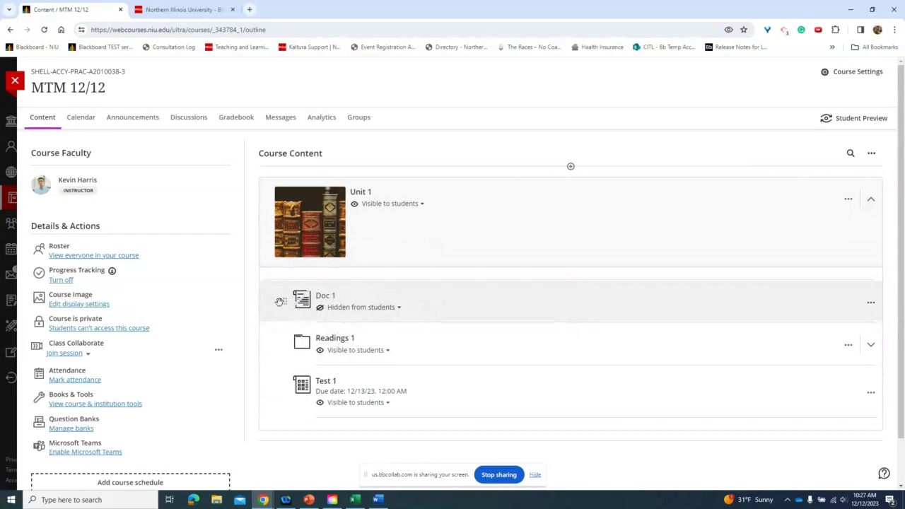
pyautogui.moveTo(281, 302); pyautogui.dragTo(358, 262)
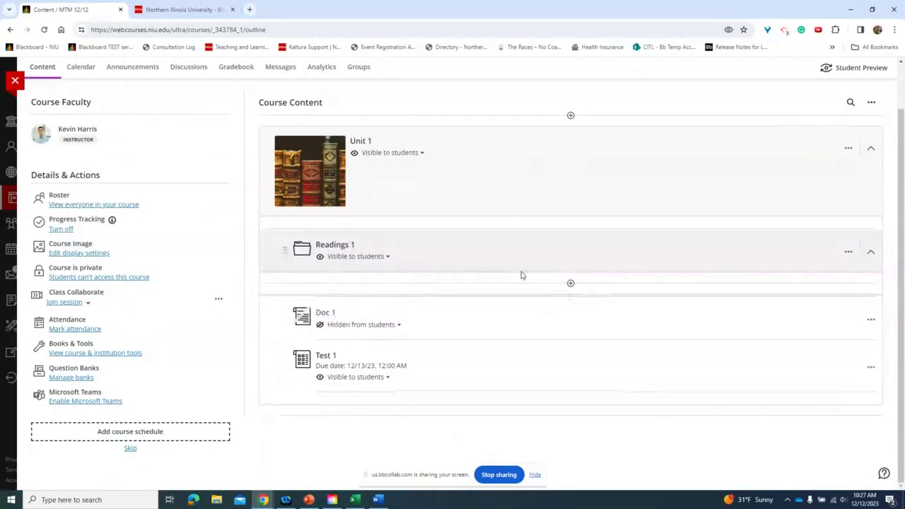
pyautogui.moveTo(280, 316); pyautogui.dragTo(346, 286)
pyautogui.moveTo(263, 500)
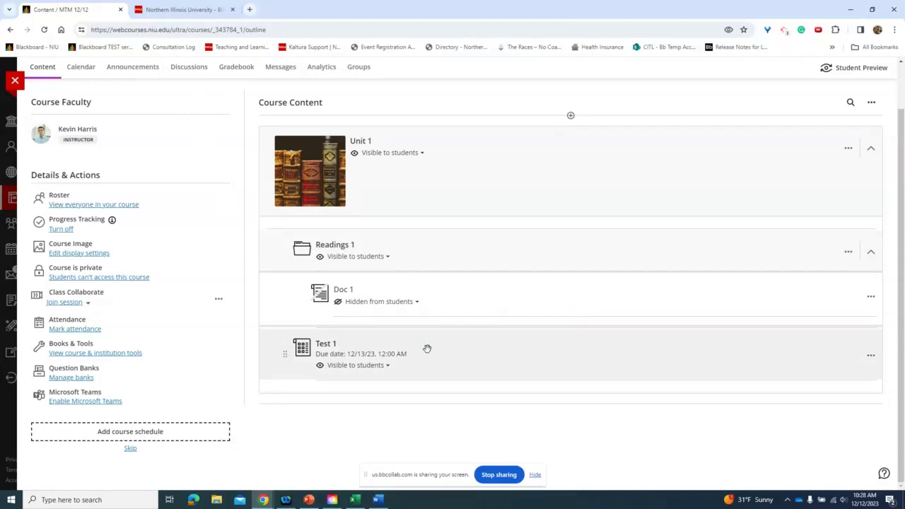
pyautogui.click(537, 355)
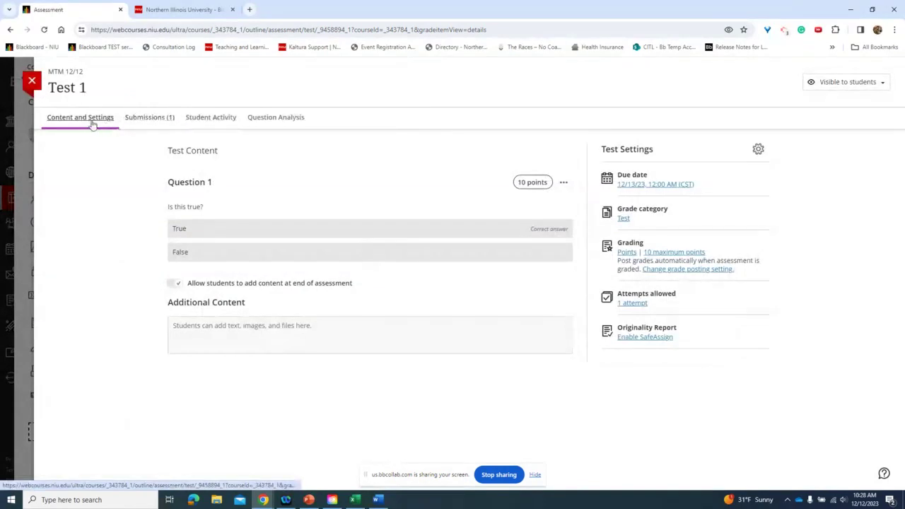
# Open the preview student's 10/10 Test 1 attempt from Submissions (1)
pyautogui.click(143, 121)
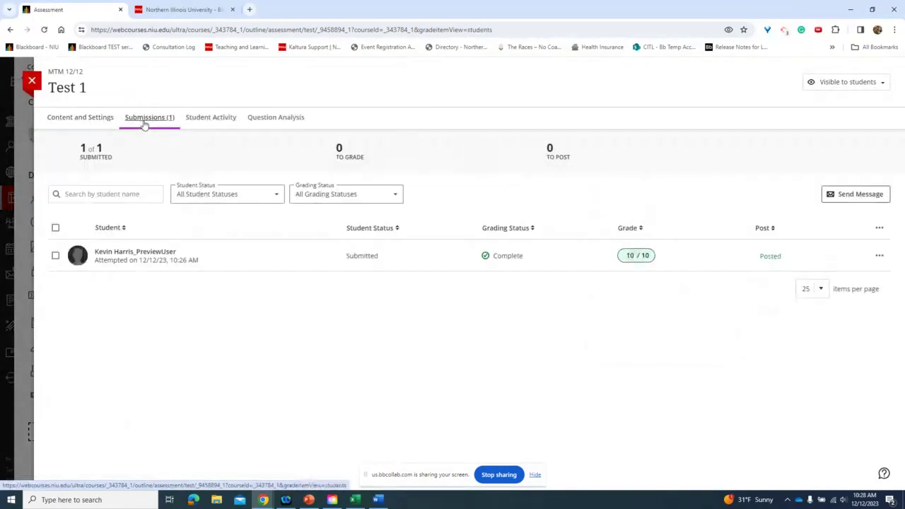
pyautogui.click(217, 261)
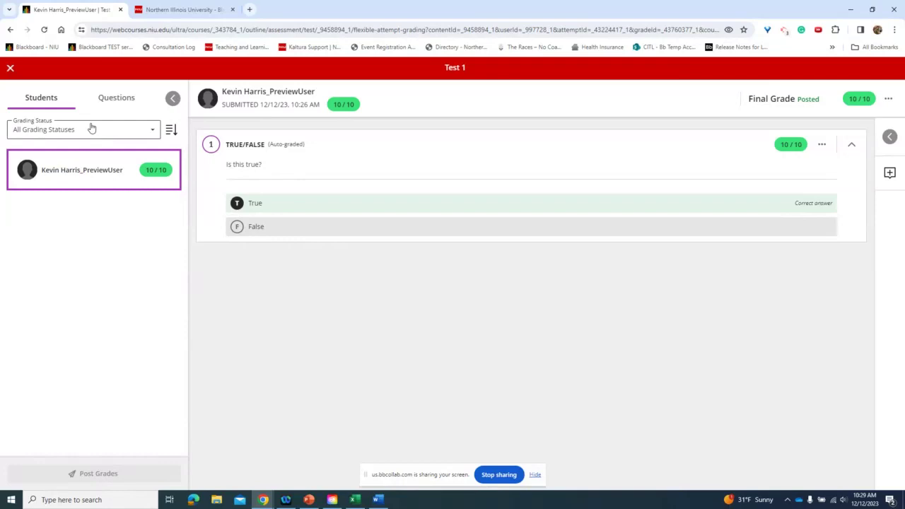
# Look through the grader's Questions/Students views and sort and status options, then close the grader
pyautogui.click(116, 105)
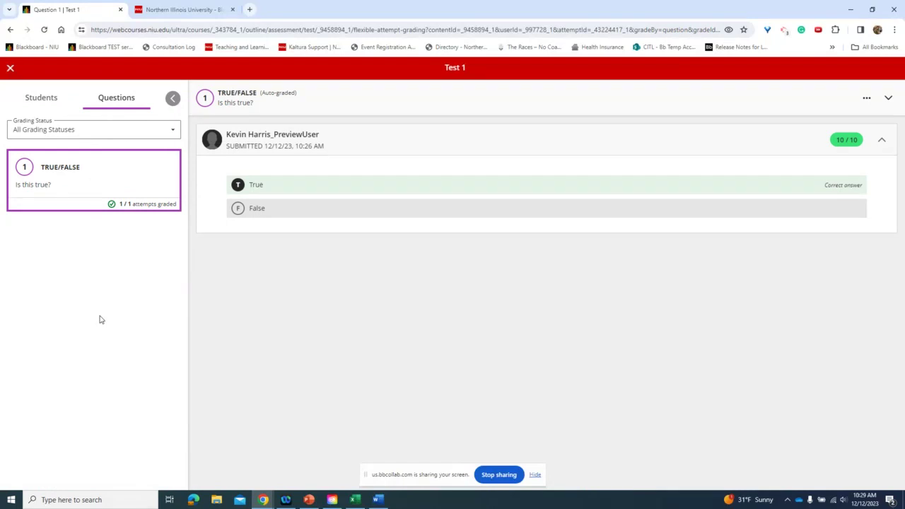
pyautogui.click(46, 106)
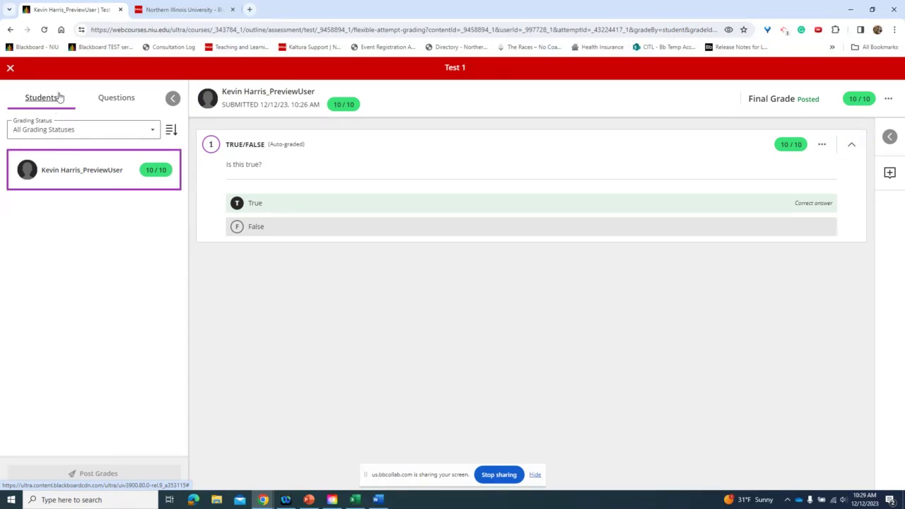
pyautogui.click(171, 130)
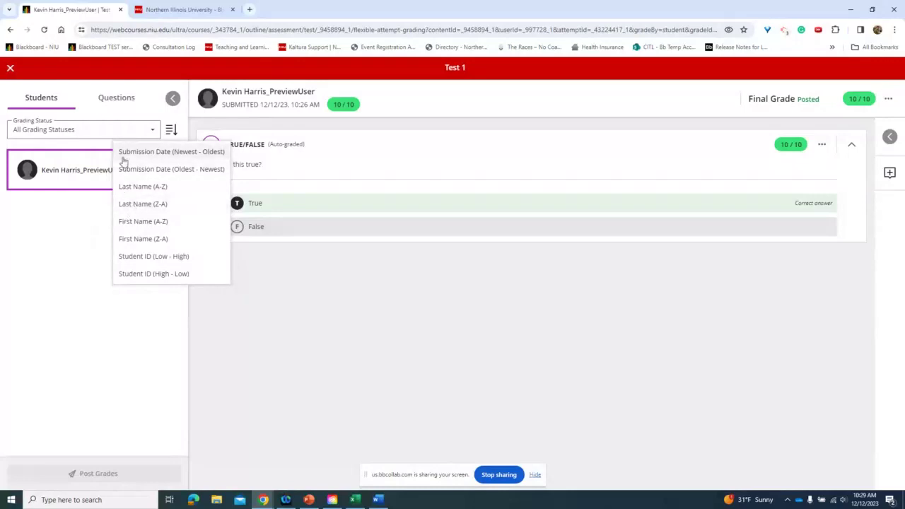
pyautogui.click(80, 269)
pyautogui.click(138, 131)
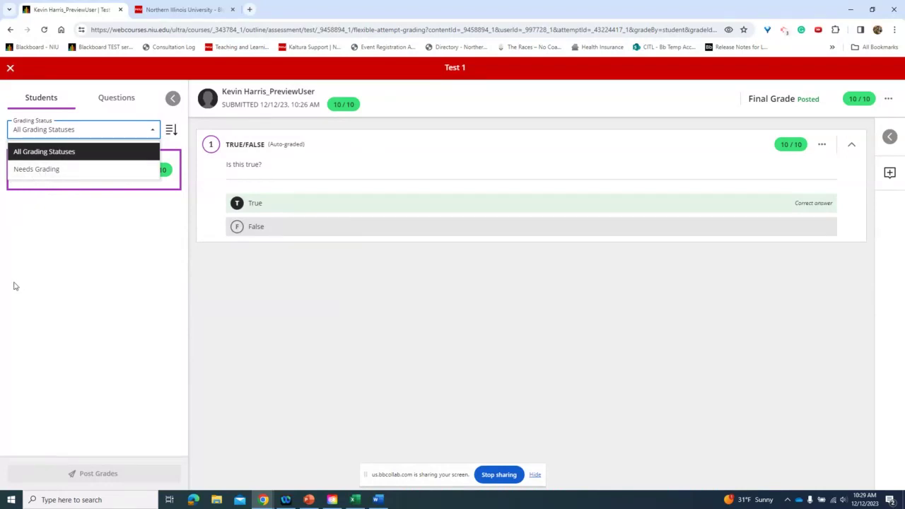
pyautogui.click(87, 271)
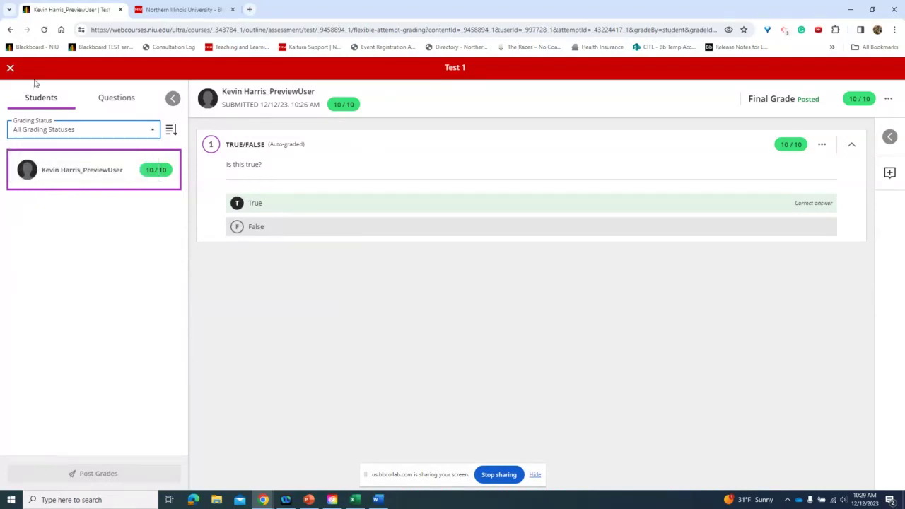
pyautogui.click(11, 68)
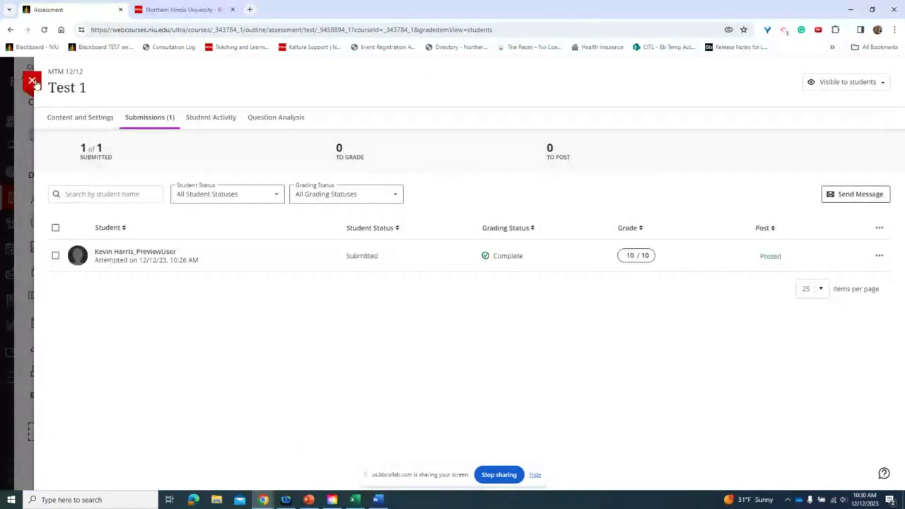
# Recheck Test 1's submissions from Course Content, then go to the course Gradebook
pyautogui.click(27, 80)
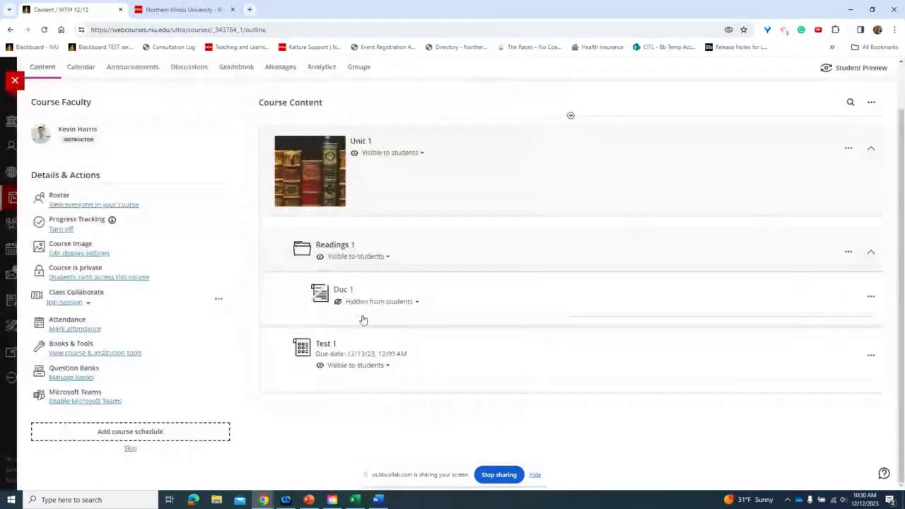
pyautogui.click(420, 355)
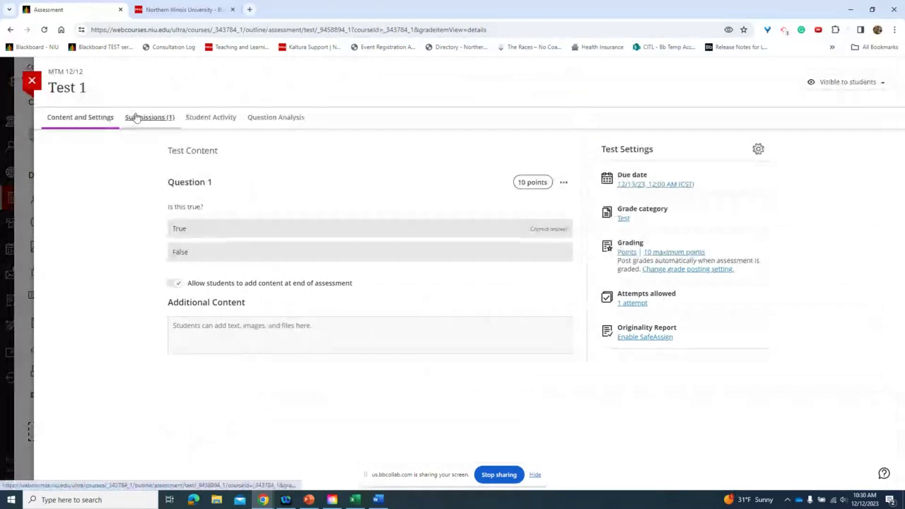
pyautogui.click(134, 118)
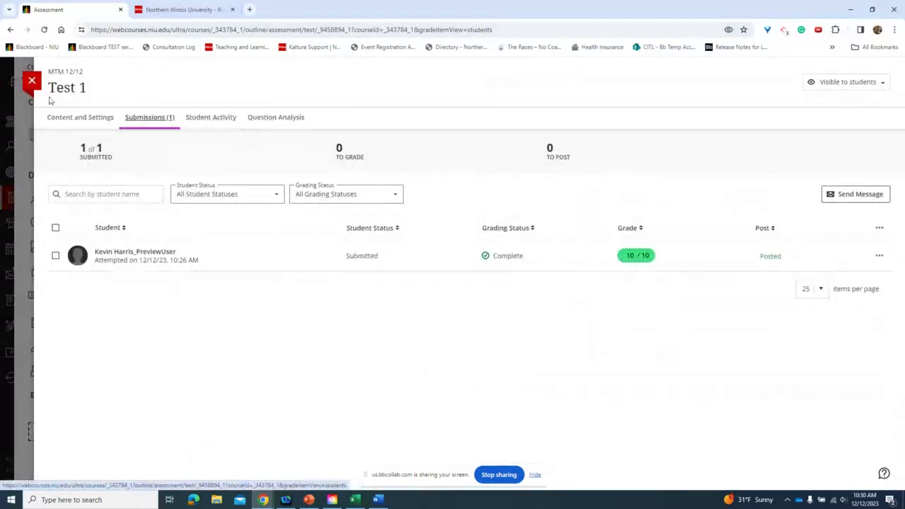
pyautogui.click(32, 80)
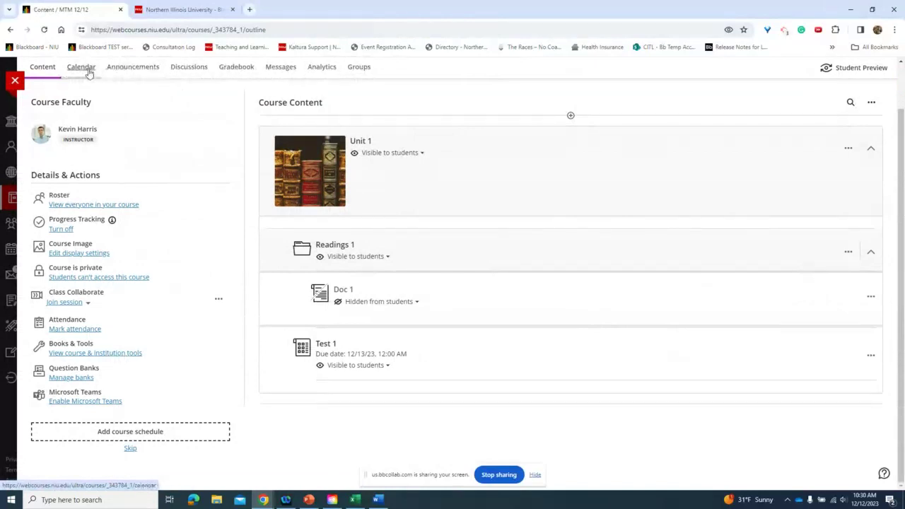
pyautogui.click(236, 67)
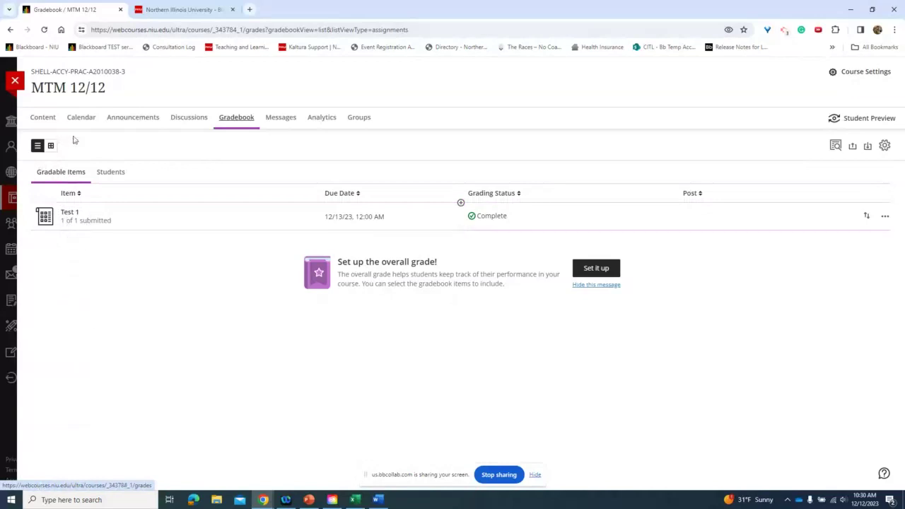
# Review the preview student's grades and progress, then switch the Gradebook to grid view
pyautogui.click(110, 173)
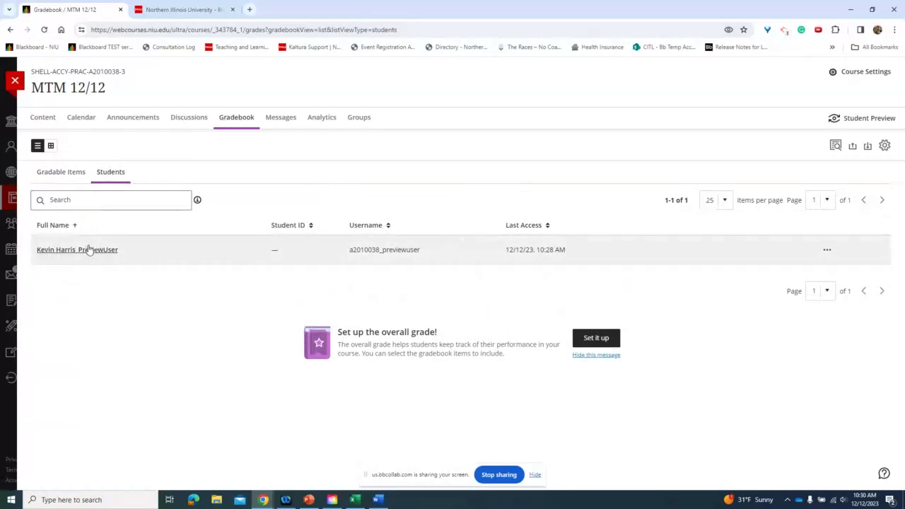
pyautogui.click(90, 251)
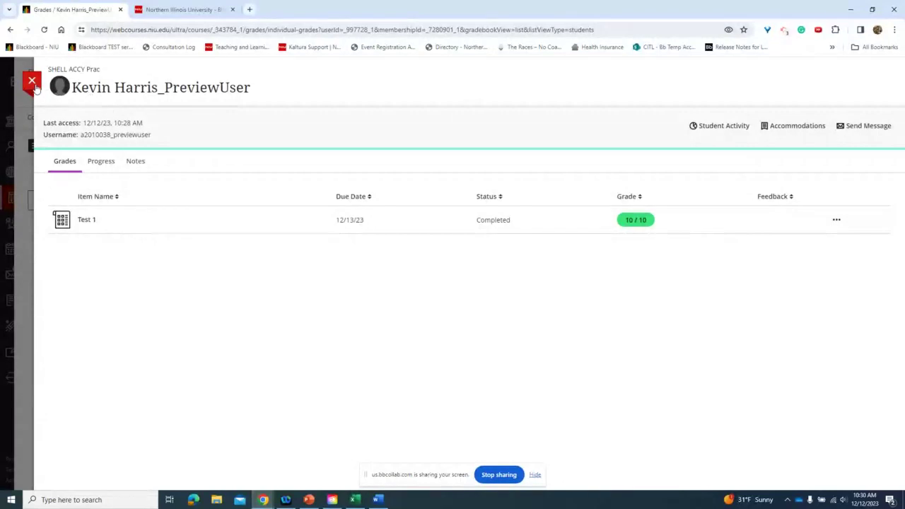
pyautogui.click(101, 161)
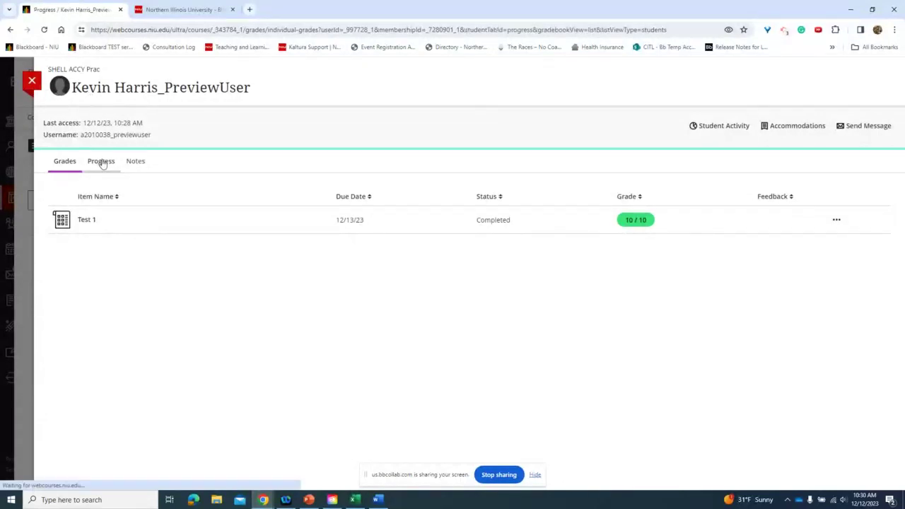
pyautogui.click(34, 82)
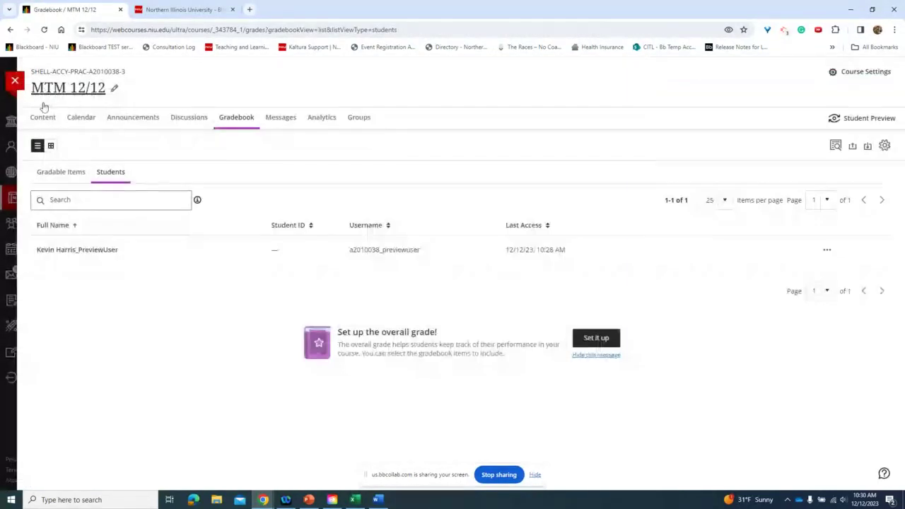
pyautogui.click(52, 146)
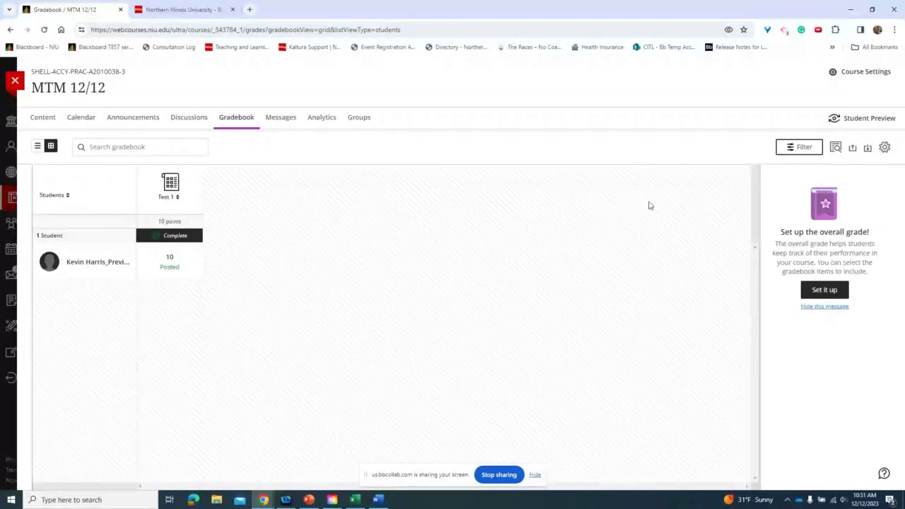
# Check the add-column options after the Test 1 column, then bring up Gradebook Settings
pyautogui.moveTo(204, 187)
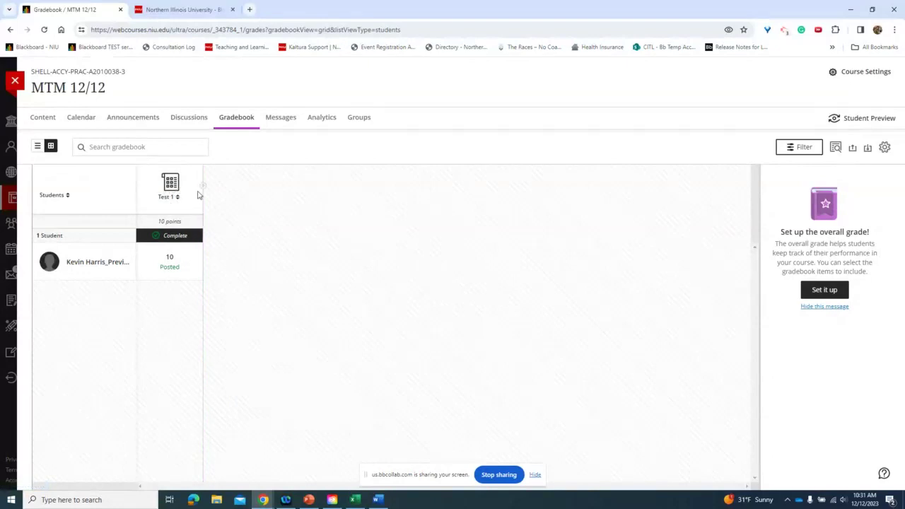
pyautogui.click(203, 187)
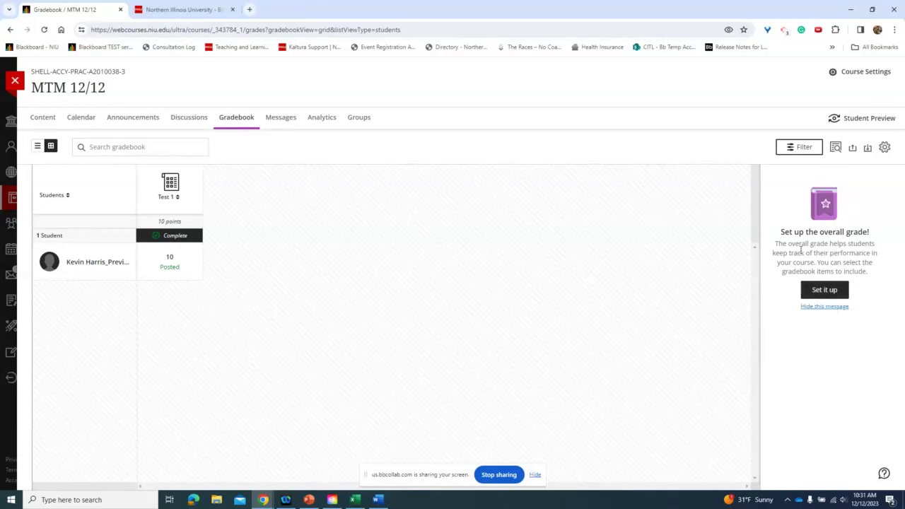
pyautogui.click(885, 147)
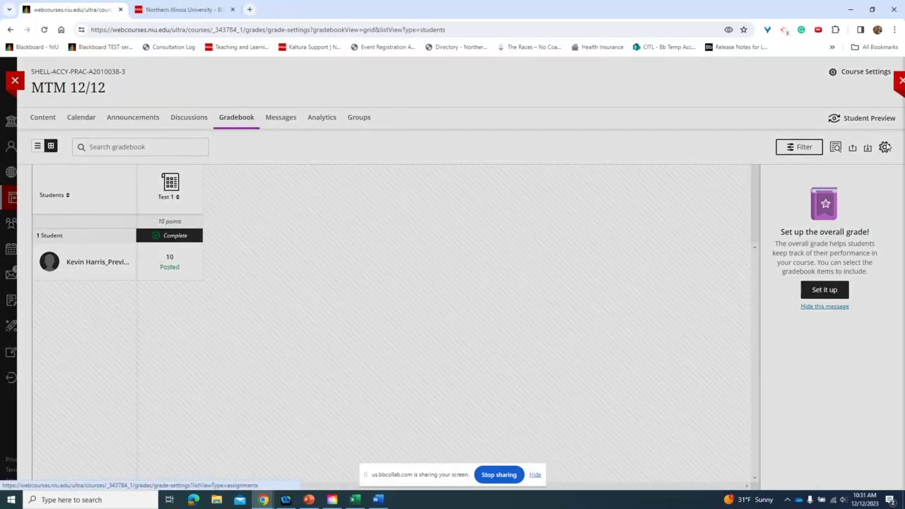
# Reopen Gradebook Settings and go to Manage Grade Schemas to view the Letter schema
pyautogui.click(706, 82)
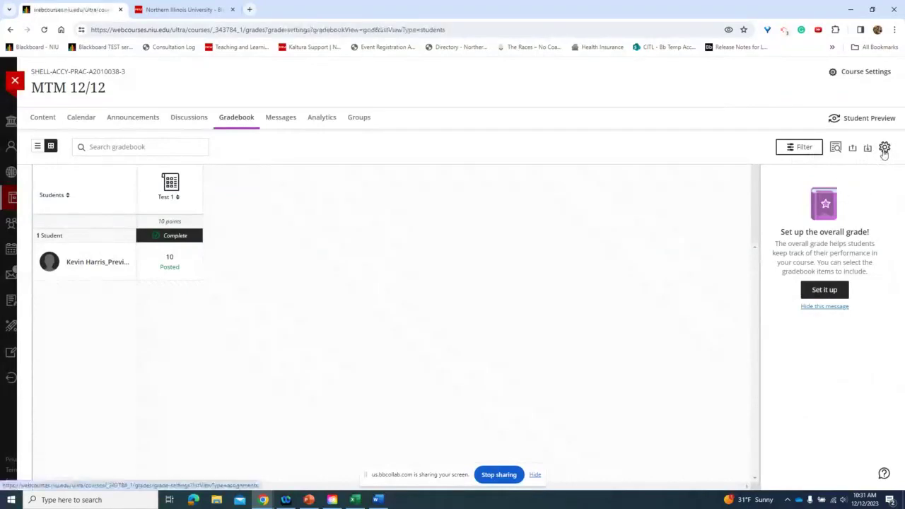
pyautogui.click(884, 147)
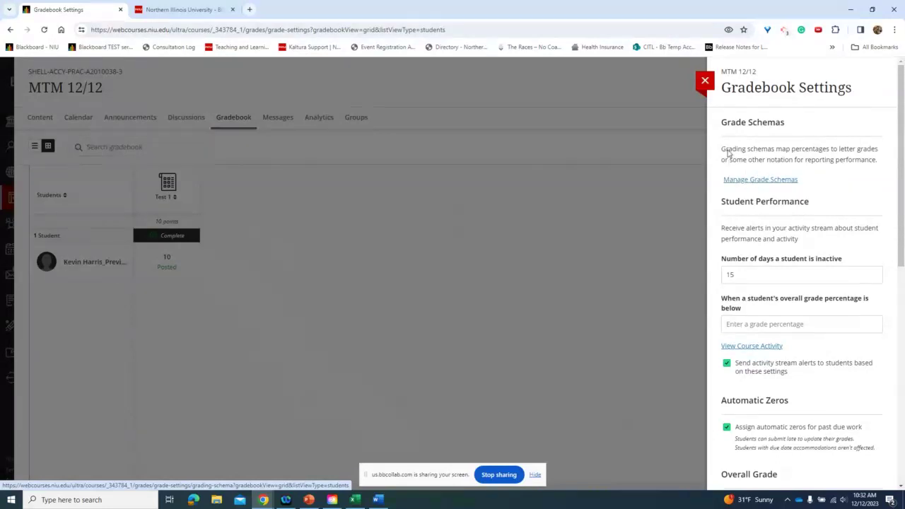
pyautogui.click(705, 80)
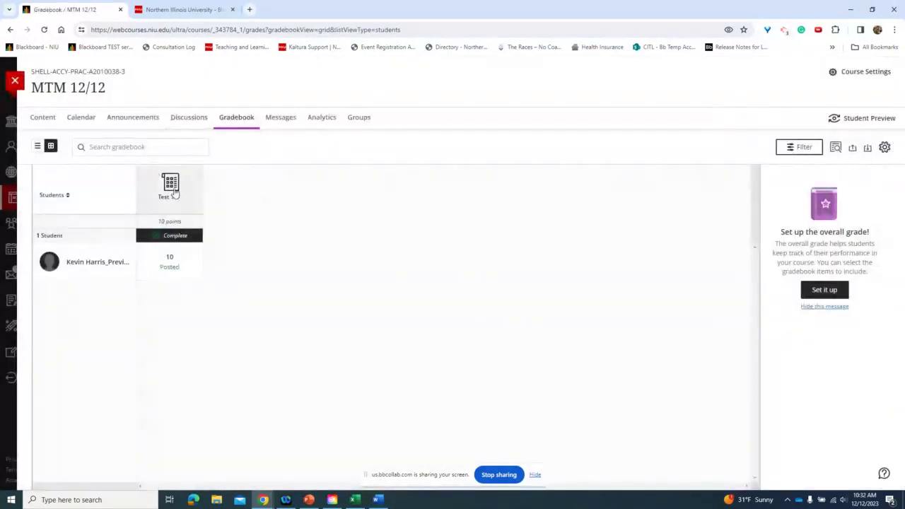
pyautogui.click(885, 148)
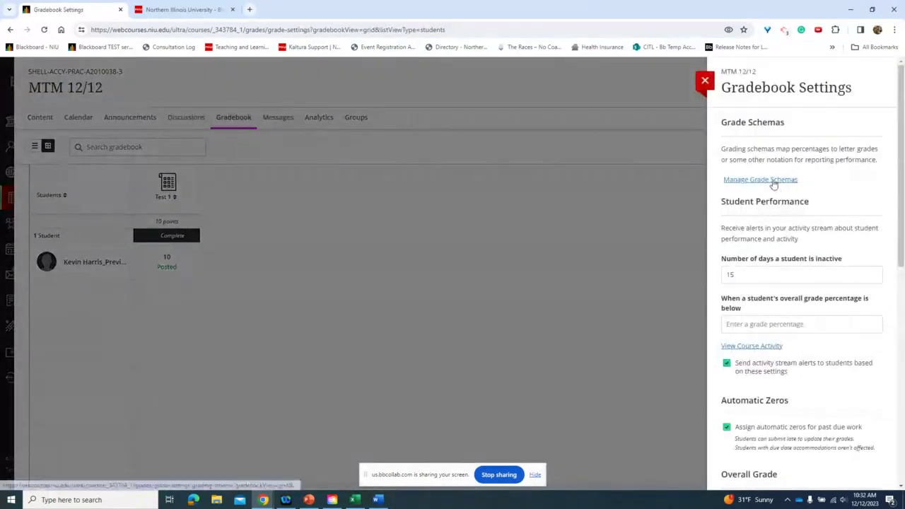
pyautogui.click(773, 181)
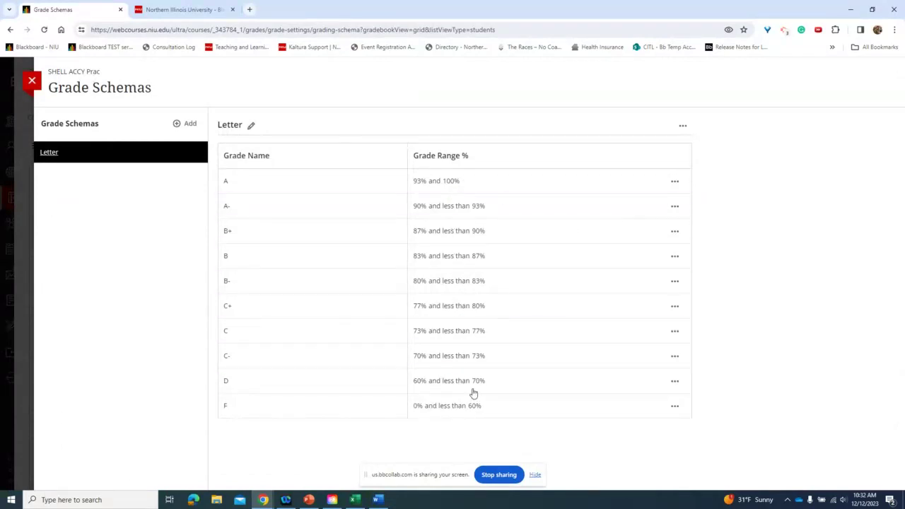
# Edit the Letter schema's A- row to run from 90 to 93%, then close Grade Schemas
pyautogui.moveTo(462, 346)
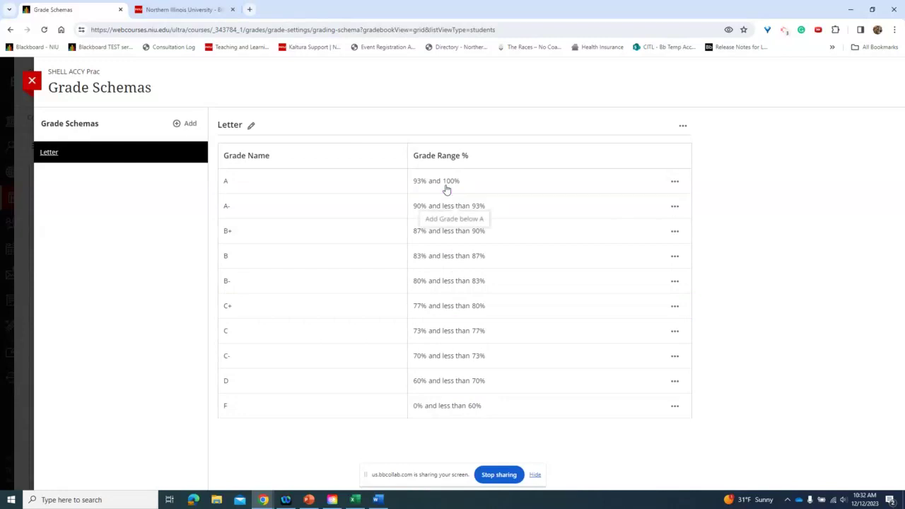
pyautogui.moveTo(441, 201)
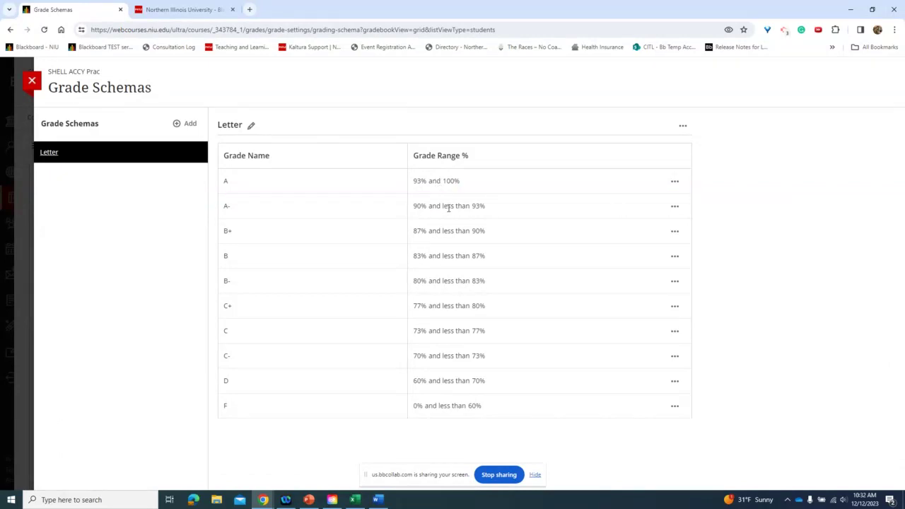
pyautogui.moveTo(491, 215)
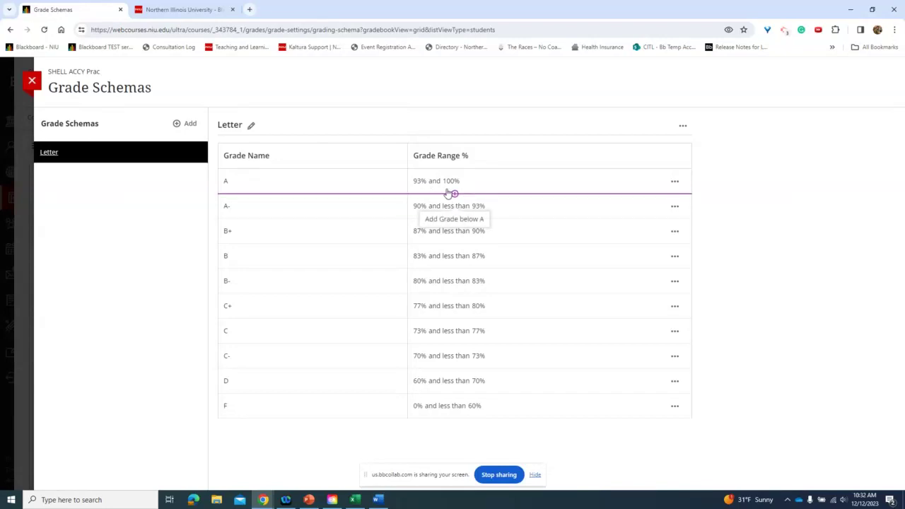
pyautogui.click(233, 183)
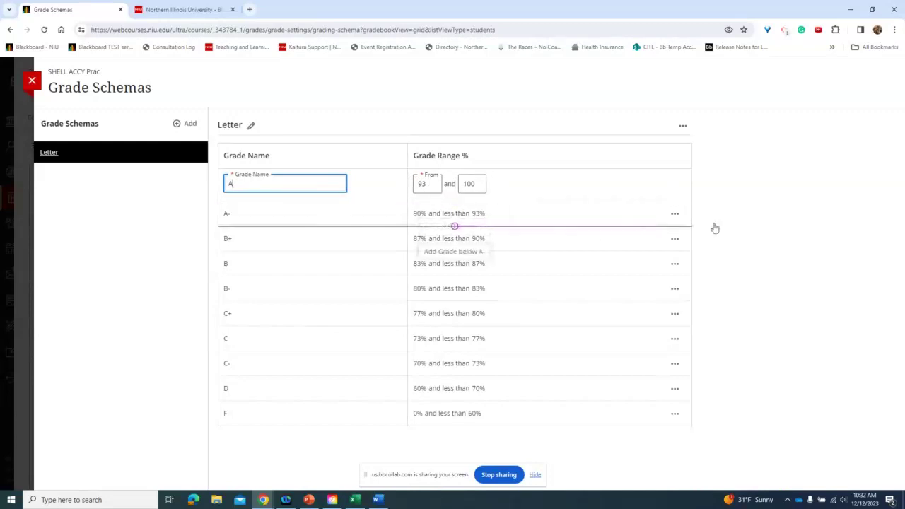
pyautogui.click(675, 213)
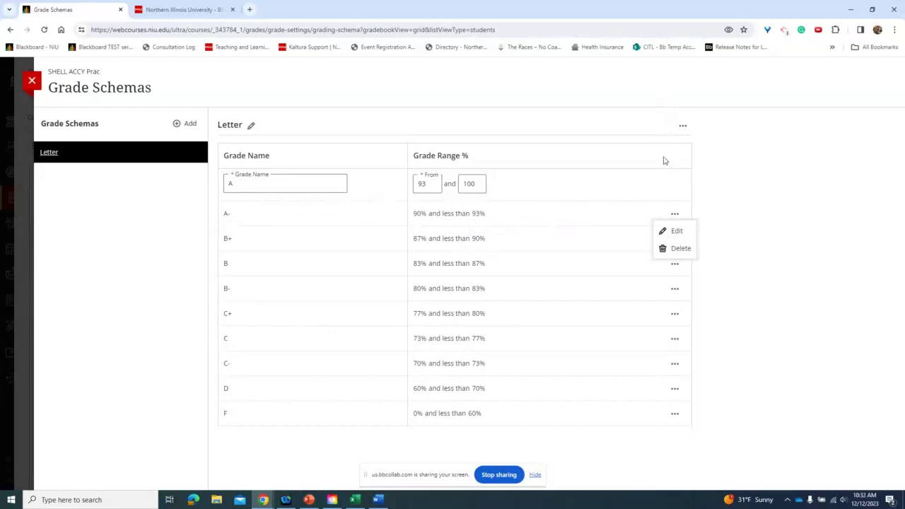
pyautogui.click(677, 231)
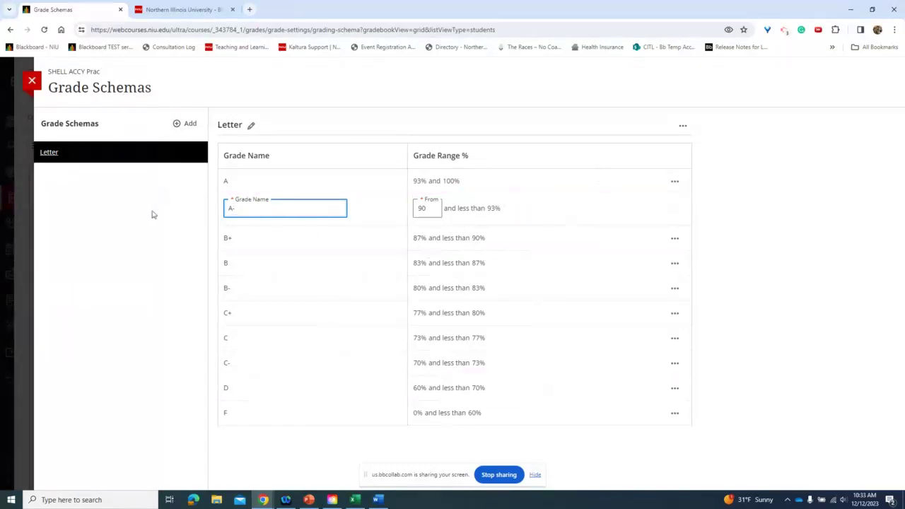
pyautogui.click(32, 82)
pyautogui.click(31, 83)
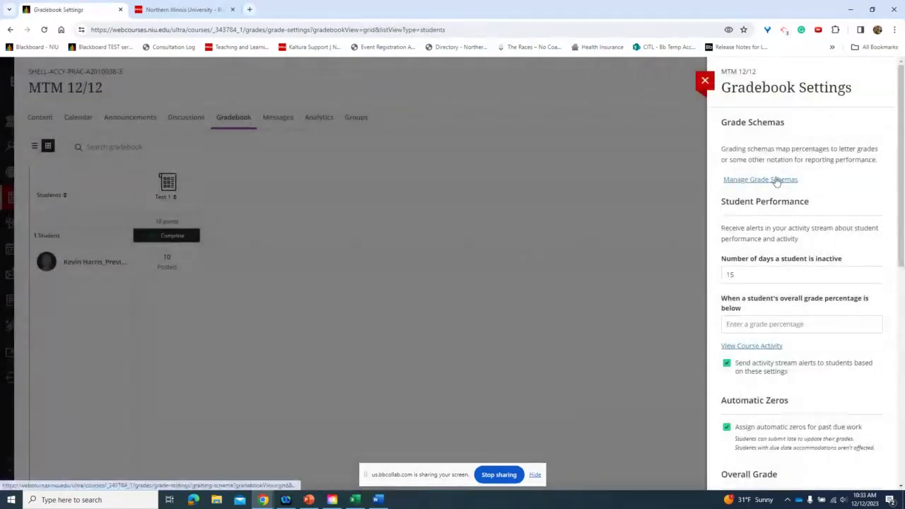
# Scroll to the Overall Grade section and start setting up the overall grade
pyautogui.scroll(-2, 776, 177)
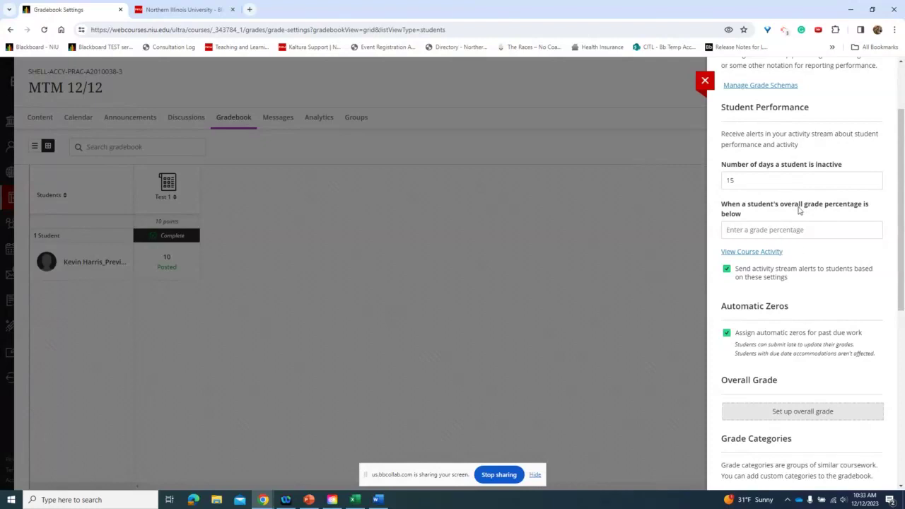
pyautogui.scroll(-2, 799, 209)
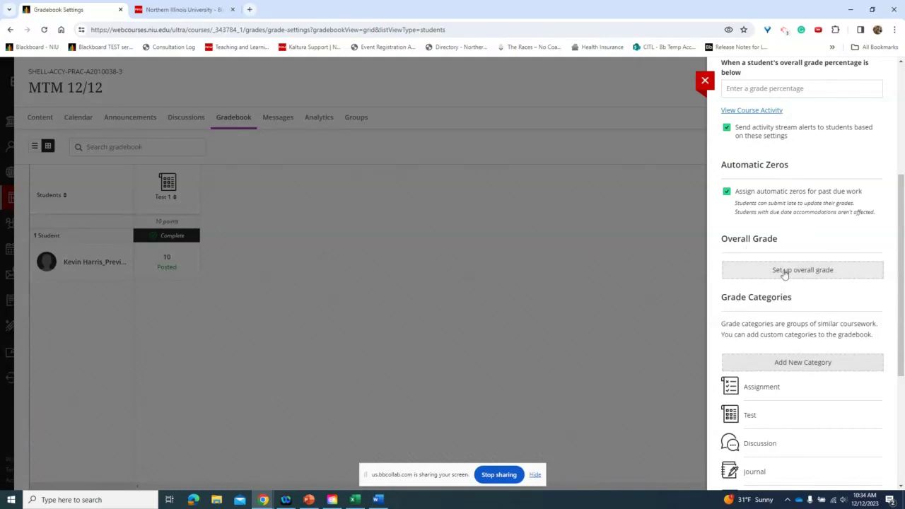
pyautogui.scroll(3, 794, 244)
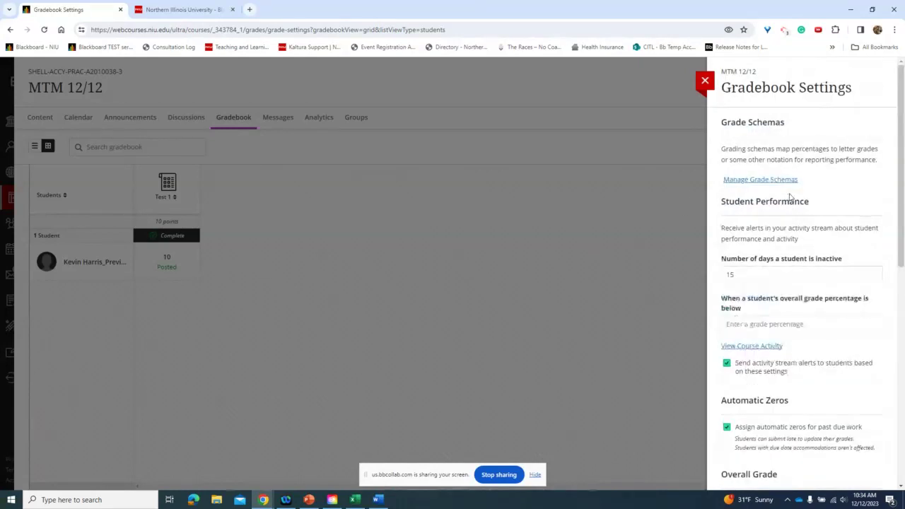
pyautogui.scroll(-3, 806, 297)
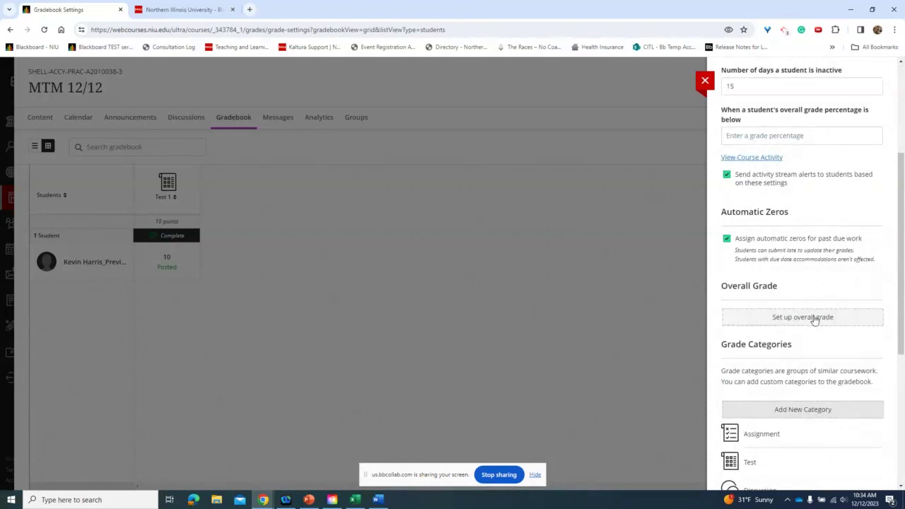
pyautogui.click(814, 318)
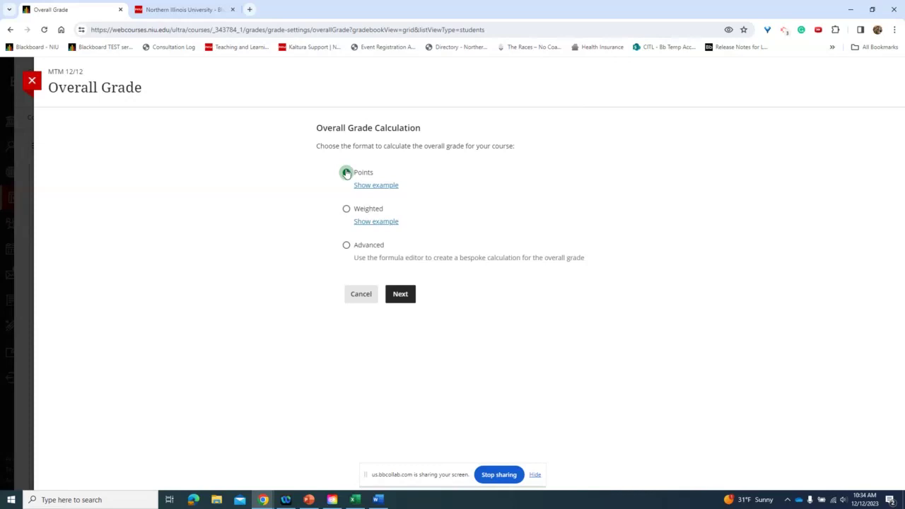
# Pick the points-based overall grade calculation and continue to its settings
pyautogui.click(346, 209)
pyautogui.click(346, 173)
pyautogui.click(401, 295)
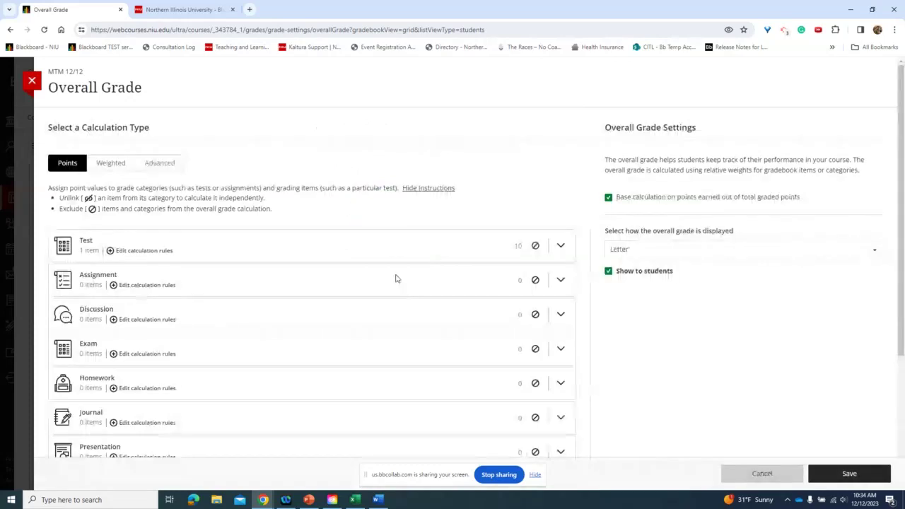
# Switch to Weighted, with eight categories at 12.5% each and Quiz excluded then re-included
pyautogui.click(115, 166)
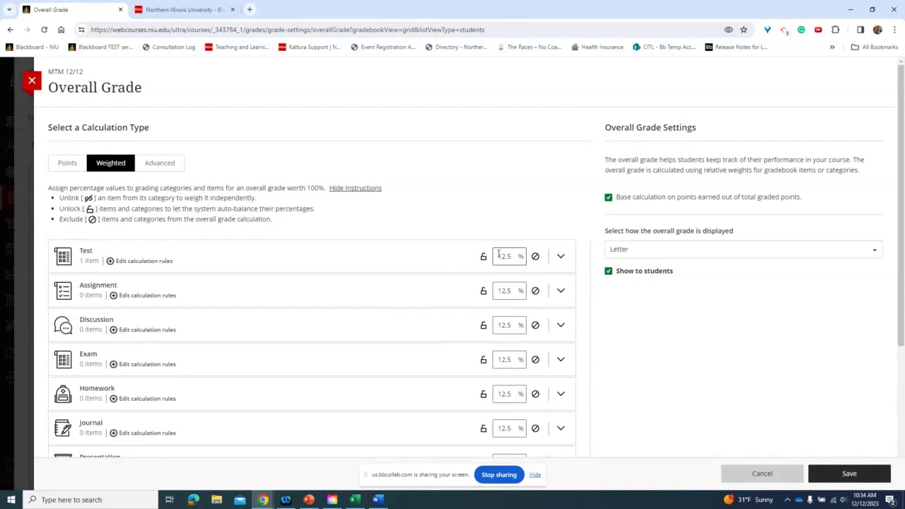
pyautogui.scroll(-3, 518, 390)
pyautogui.scroll(3, 499, 251)
pyautogui.scroll(1, 510, 256)
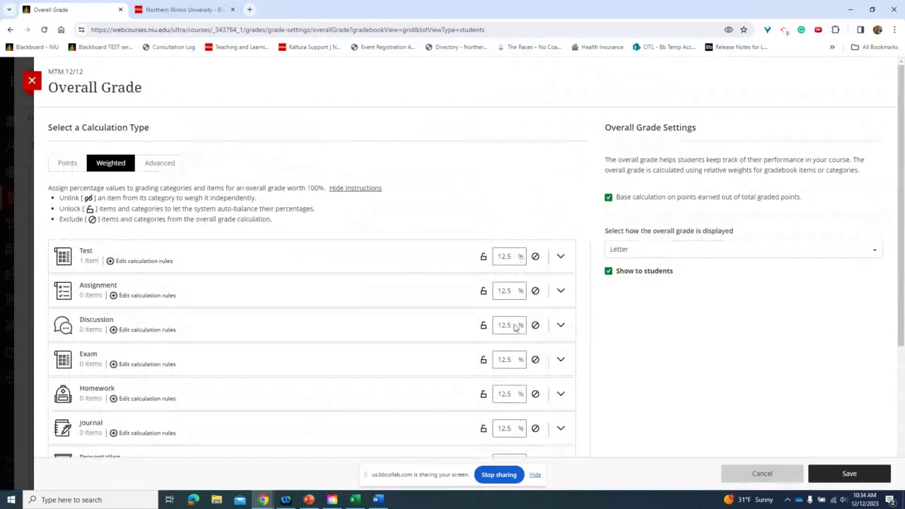
pyautogui.scroll(-2, 481, 292)
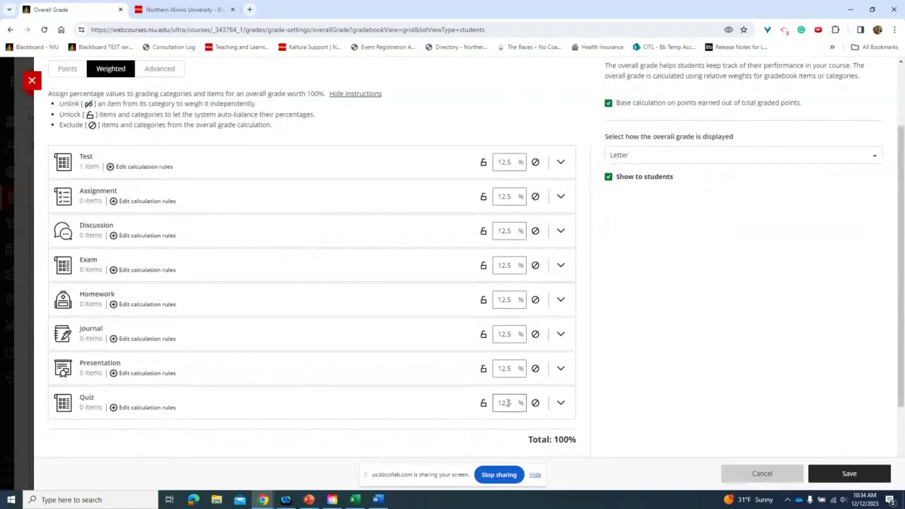
pyautogui.click(535, 403)
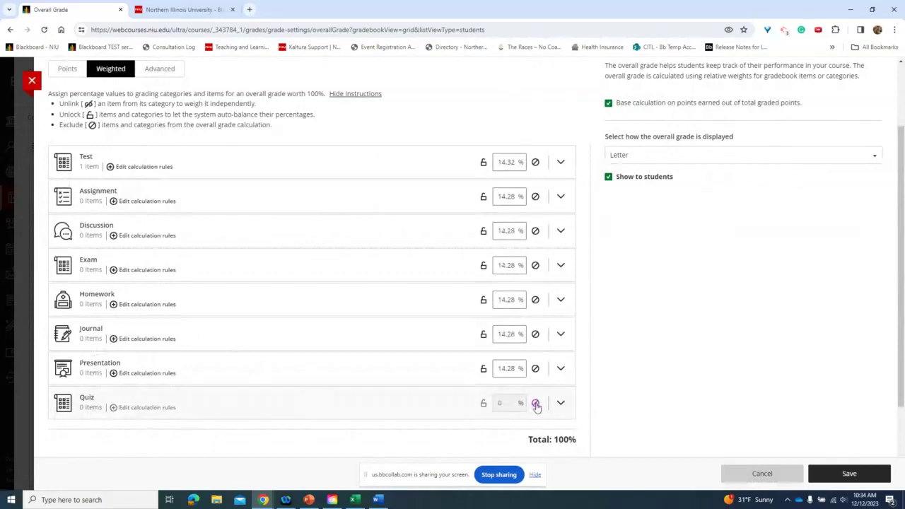
pyautogui.click(536, 403)
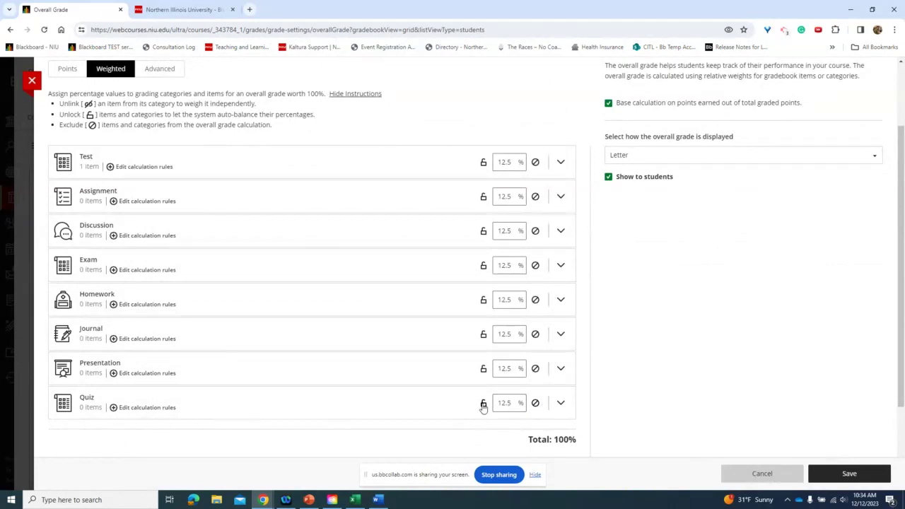
pyautogui.scroll(1, 451, 217)
pyautogui.scroll(-2, 507, 247)
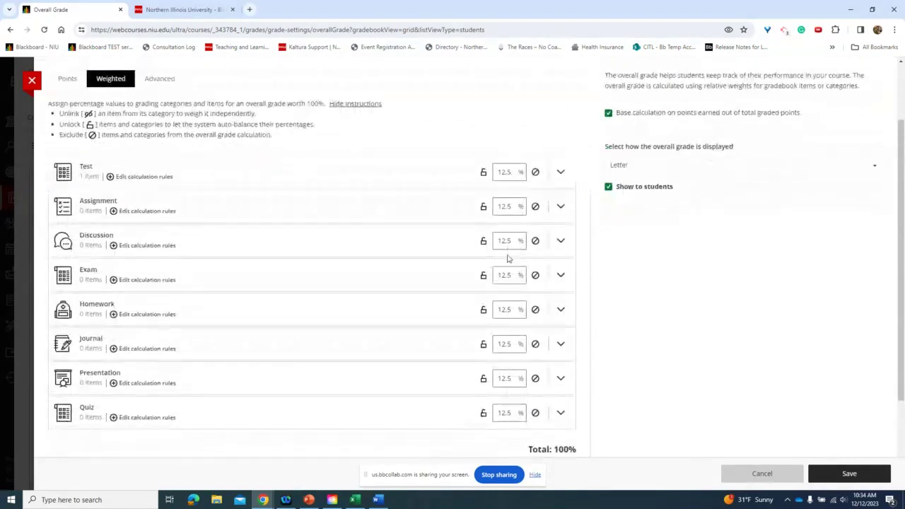
# Set the Test category weight to 70% and lock it
pyautogui.doubleClick(514, 115)
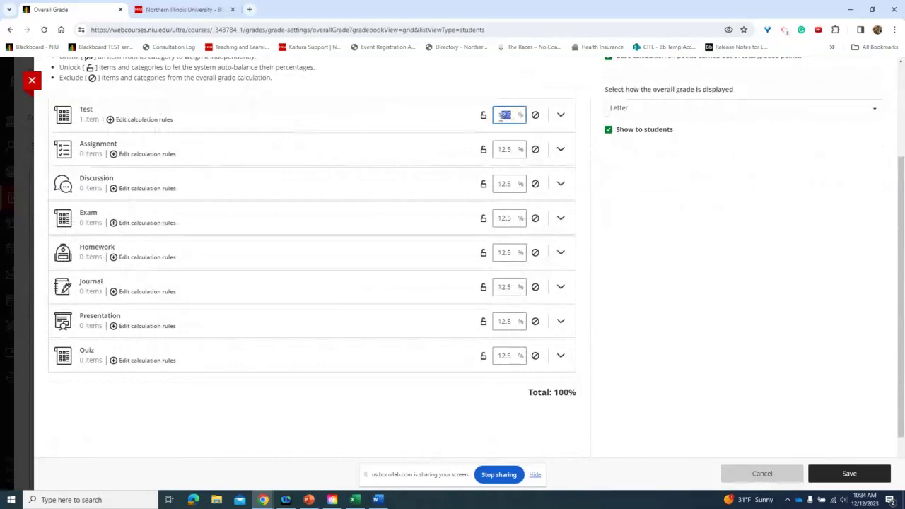
pyautogui.write('70')
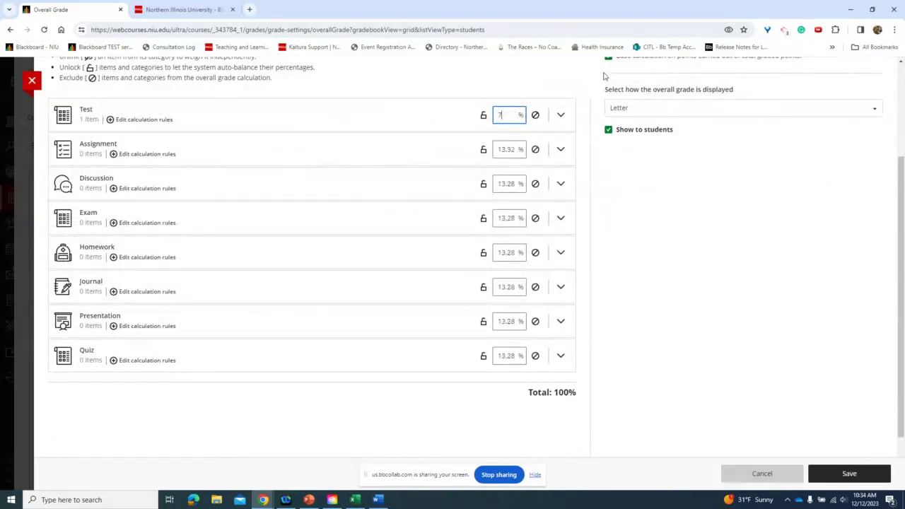
pyautogui.click(483, 116)
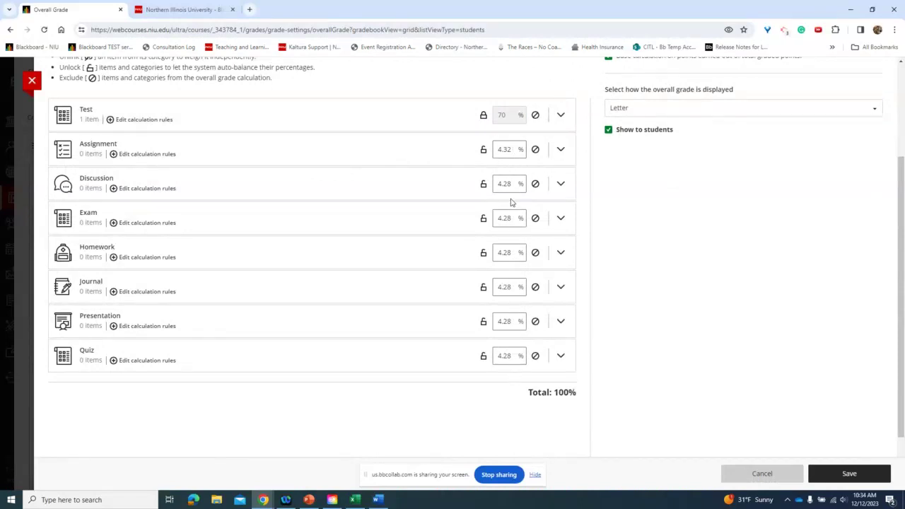
# Set the Assignment category weight to 15% and lock it
pyautogui.click(503, 149)
pyautogui.doubleClick(503, 149)
pyautogui.write('15')
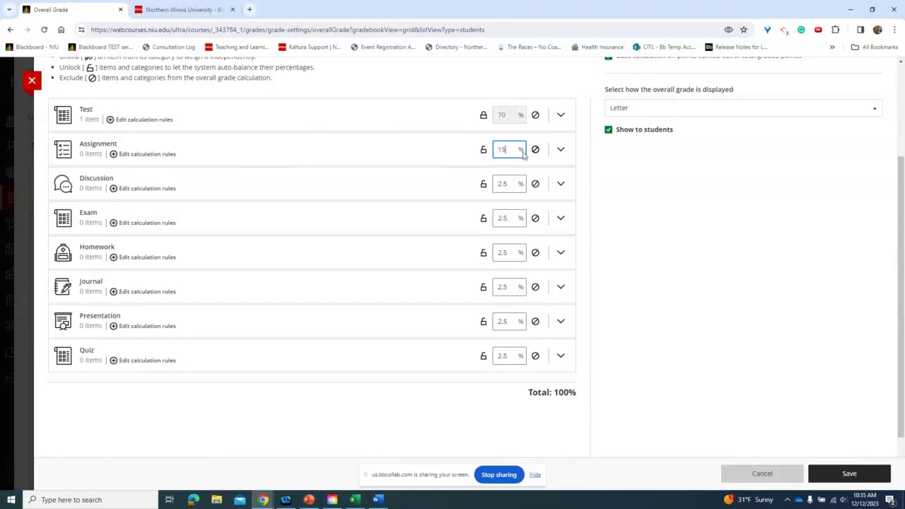
pyautogui.click(484, 150)
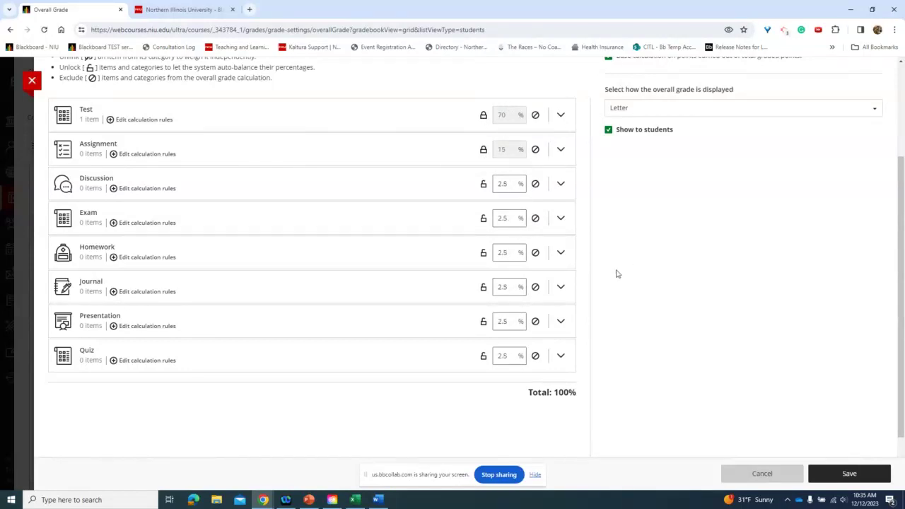
pyautogui.scroll(3, 620, 307)
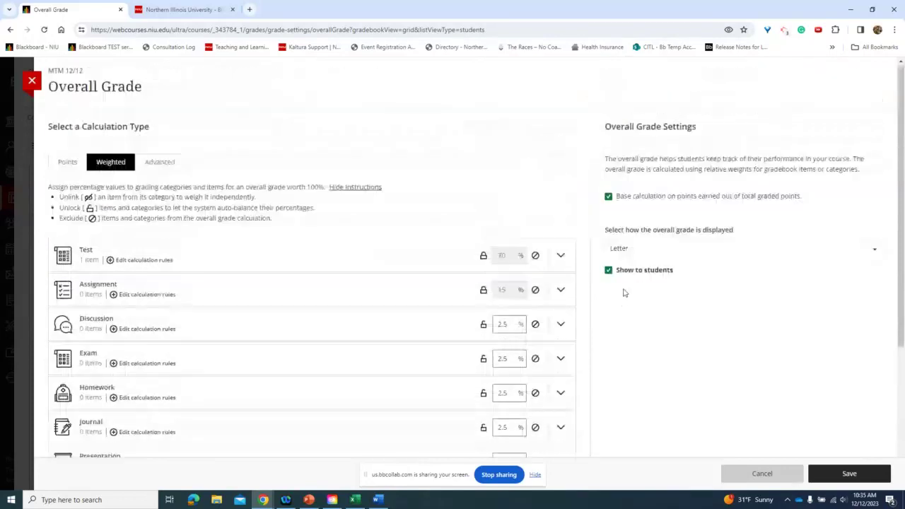
# Keep Letter as the overall grade display and save the weighted calculation
pyautogui.click(645, 248)
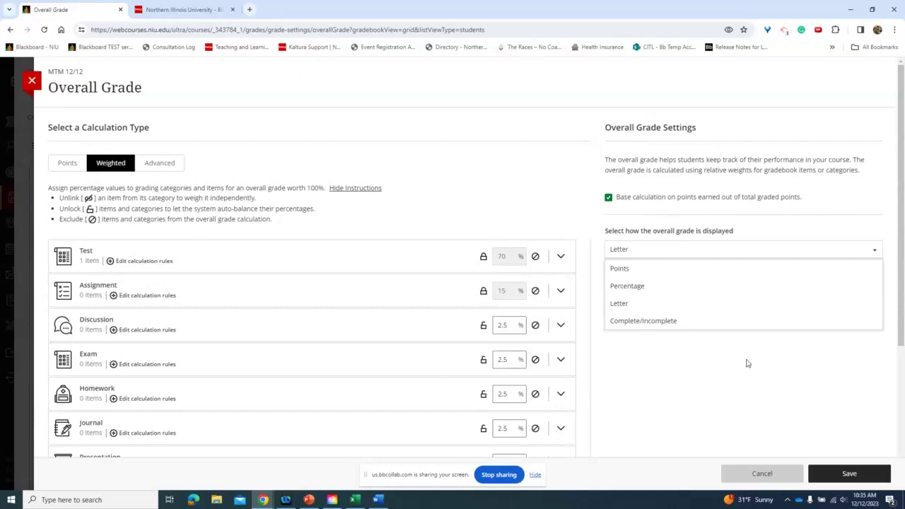
pyautogui.click(822, 474)
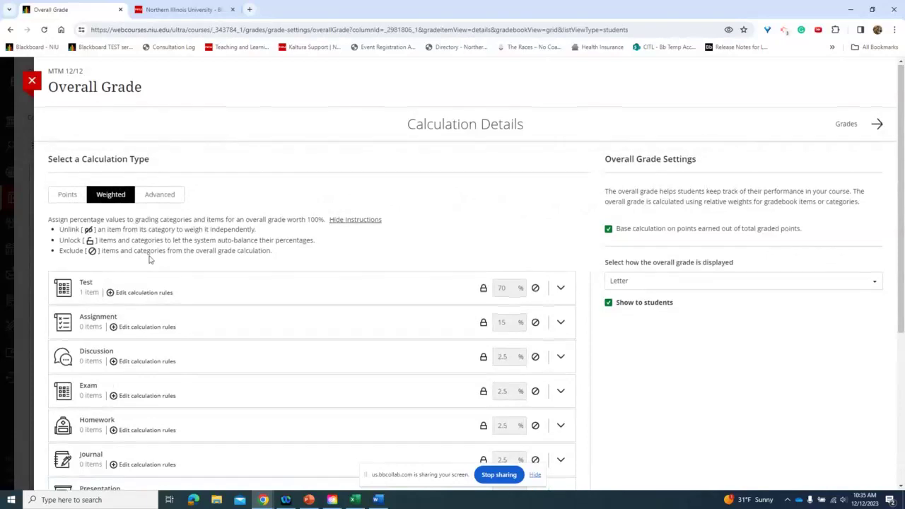
pyautogui.scroll(-1, 162, 254)
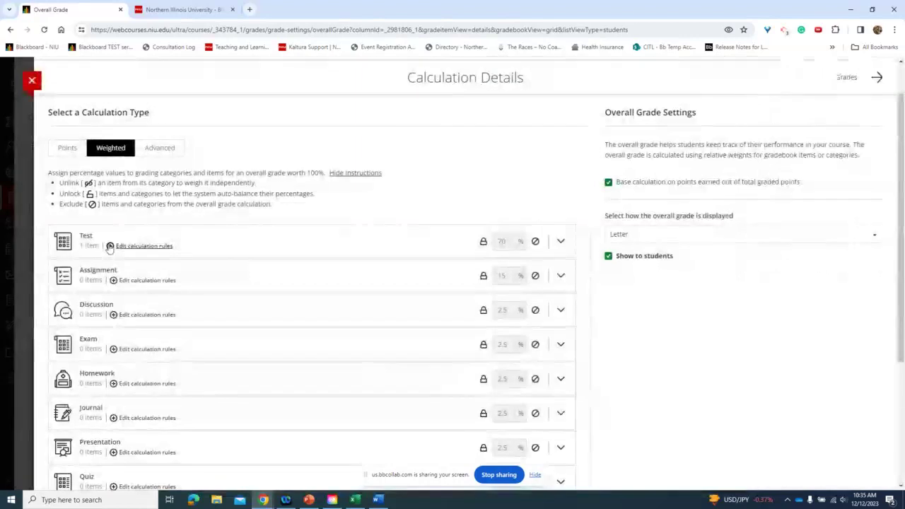
pyautogui.click(110, 246)
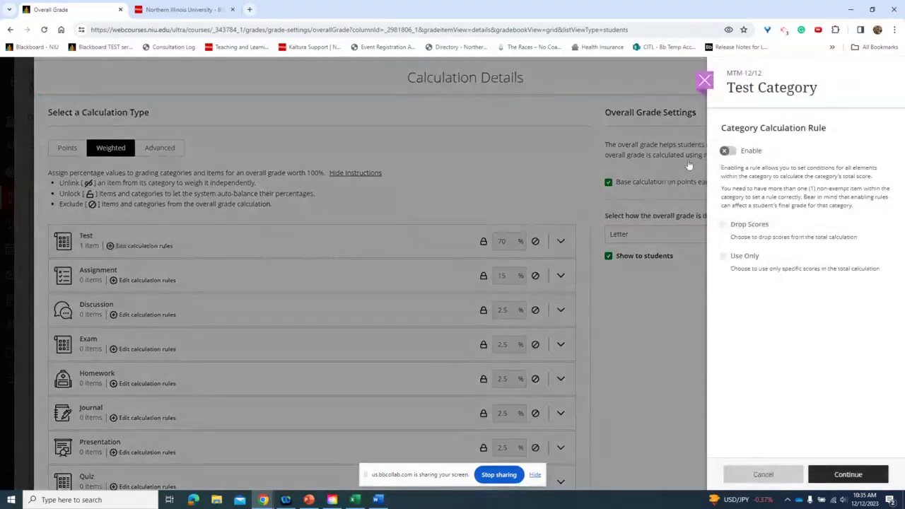
pyautogui.click(726, 151)
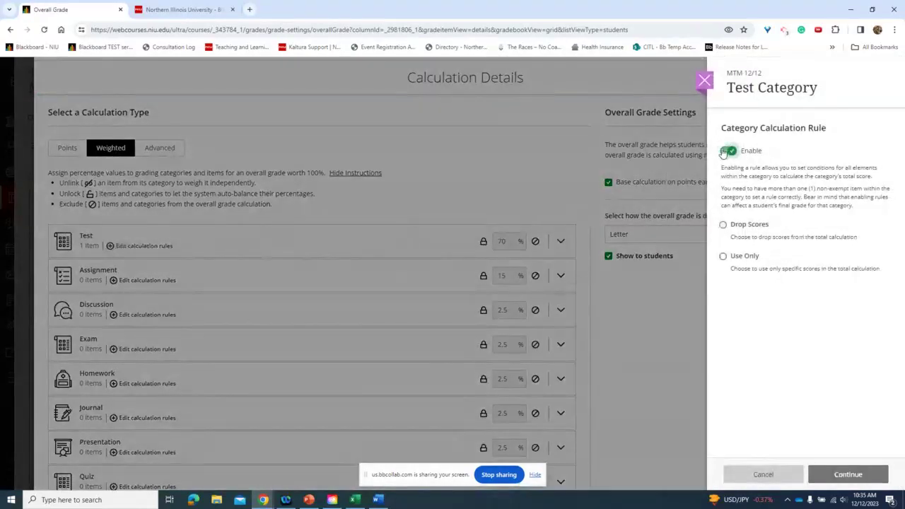
pyautogui.click(723, 225)
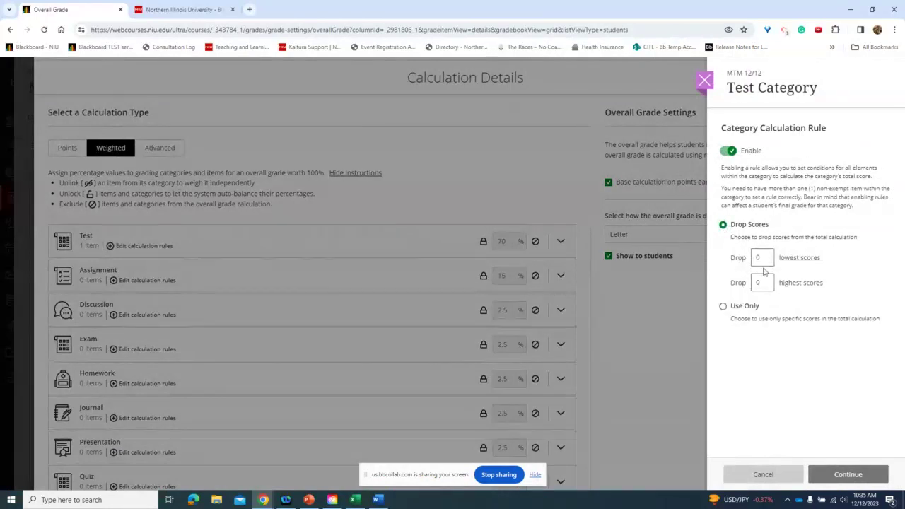
pyautogui.click(762, 474)
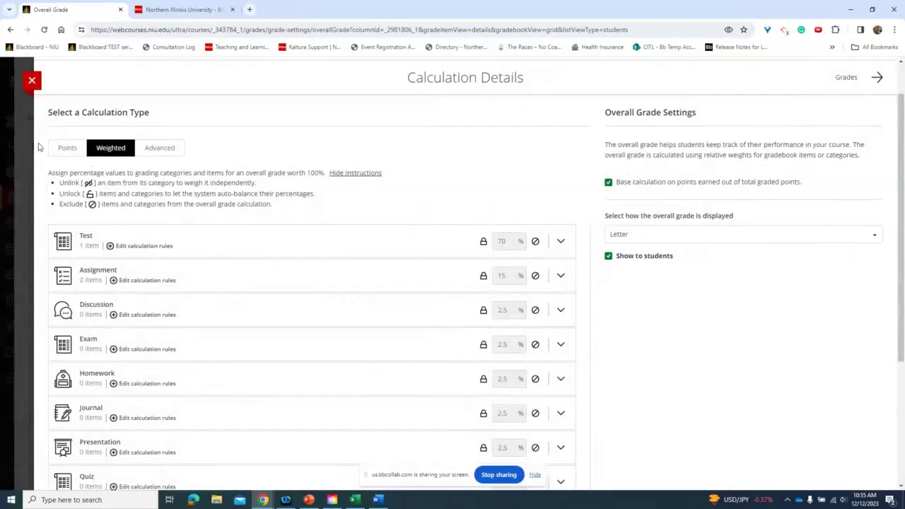
# Try the custom formula option for the overall grade calculation
pyautogui.click(161, 150)
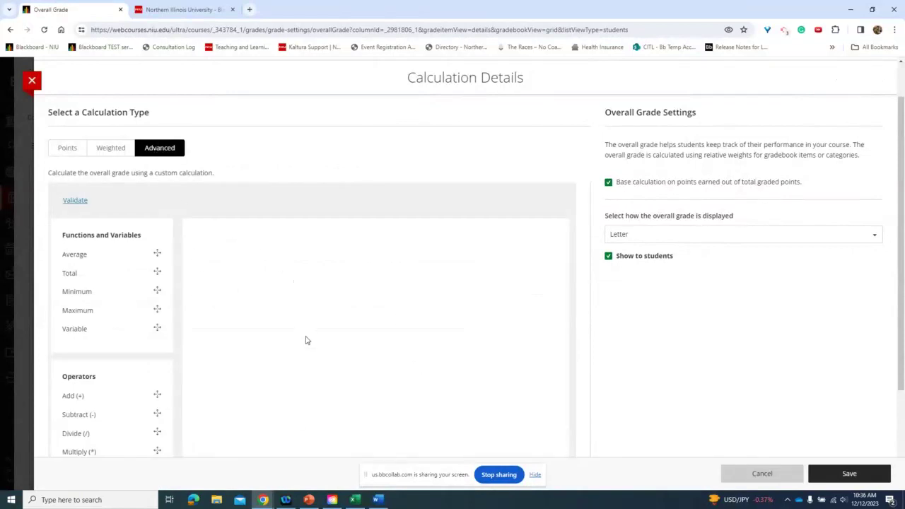
pyautogui.scroll(-3, 222, 288)
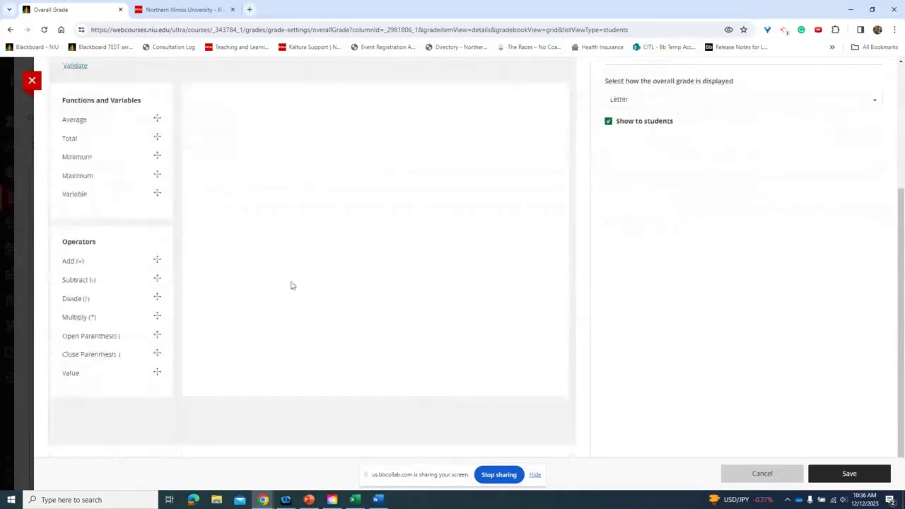
pyautogui.scroll(1, 292, 285)
pyautogui.scroll(2, 294, 285)
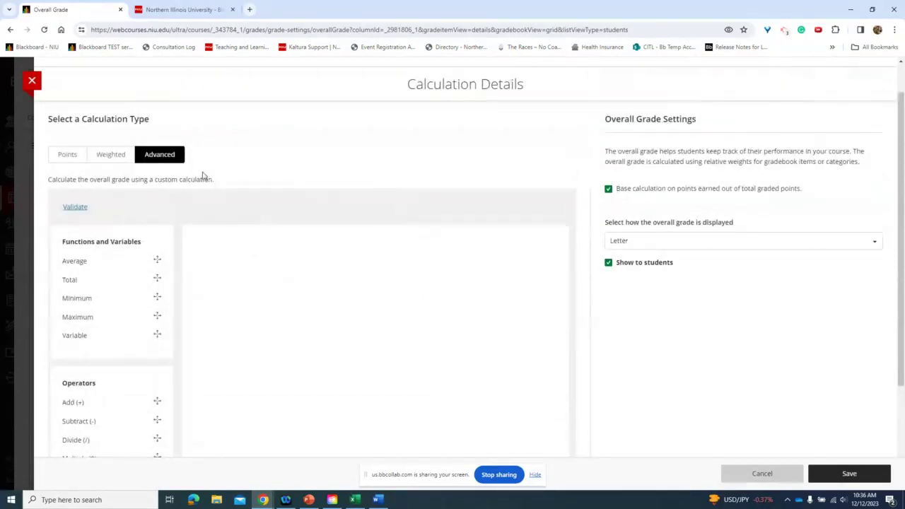
# Settle on Weighted after toggling with Points, then view student overall grades showing A
pyautogui.click(112, 159)
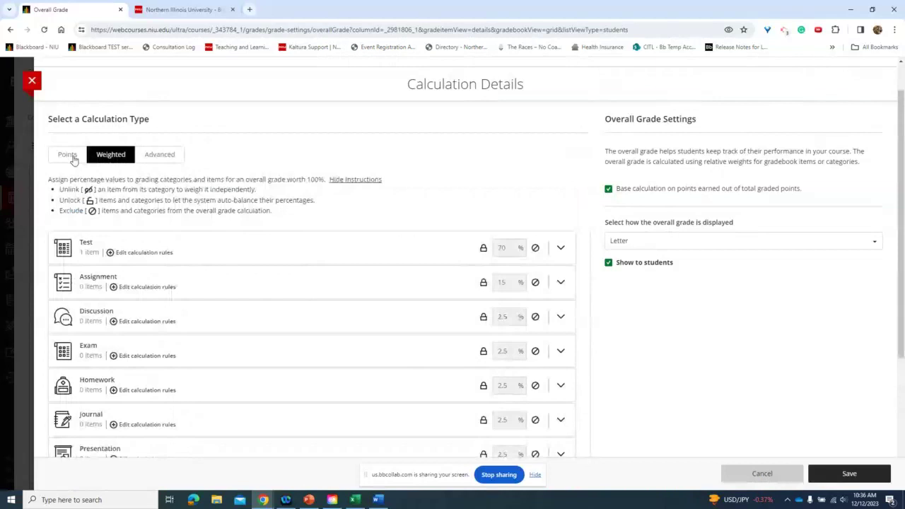
pyautogui.click(68, 156)
pyautogui.click(97, 157)
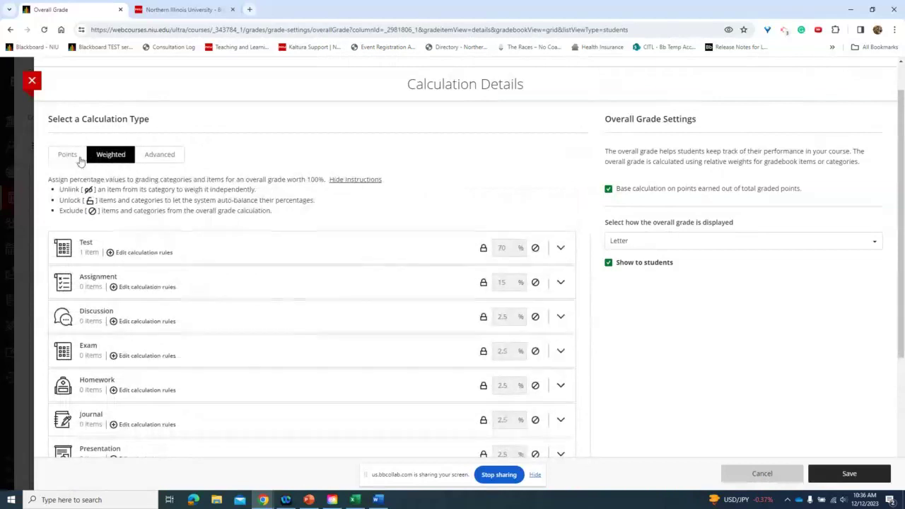
pyautogui.click(77, 159)
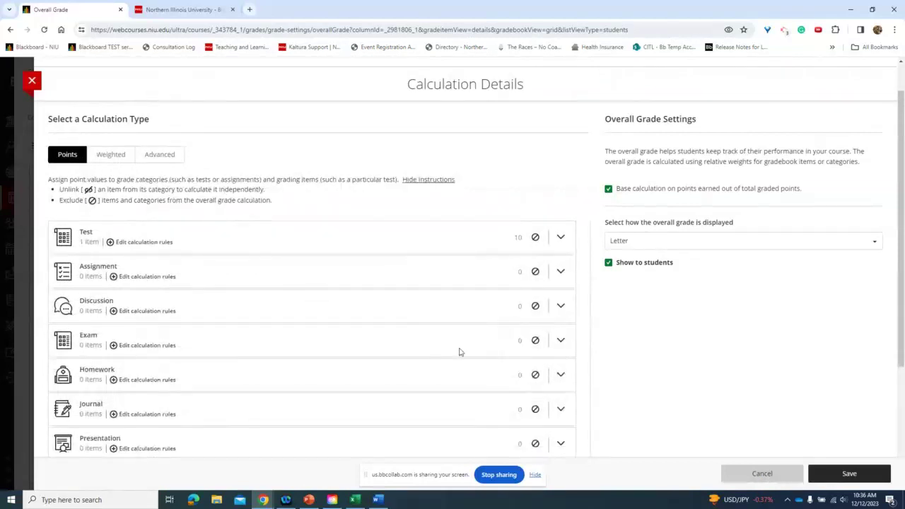
pyautogui.click(110, 158)
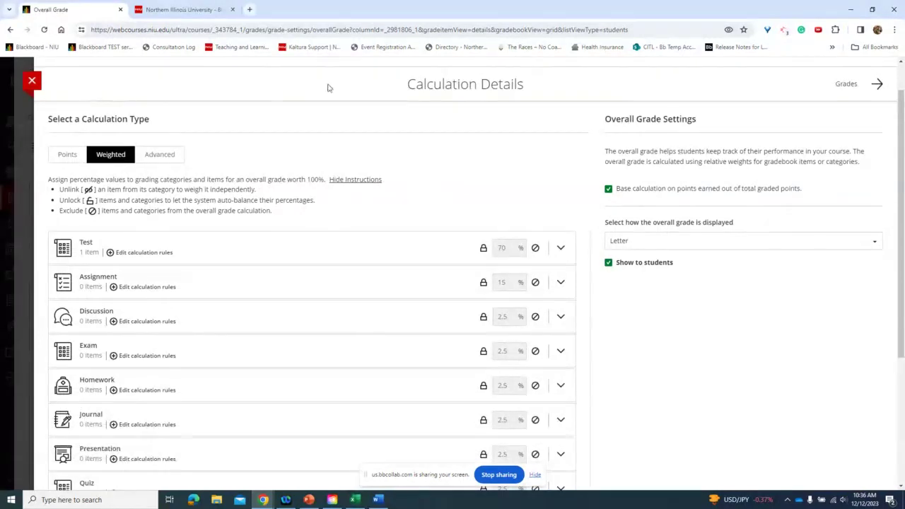
pyautogui.click(862, 85)
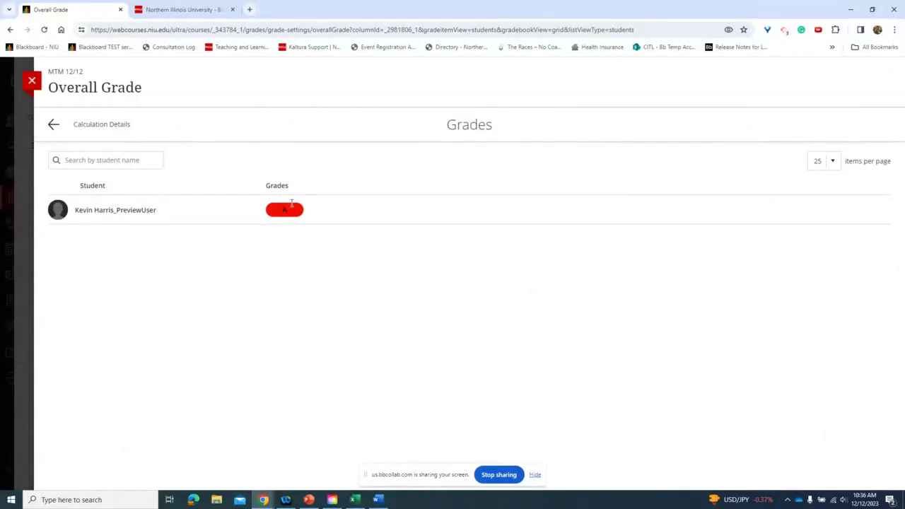
# Back out of the overall grade details and scroll Gradebook Settings to Grade Categories
pyautogui.click(53, 127)
pyautogui.click(32, 82)
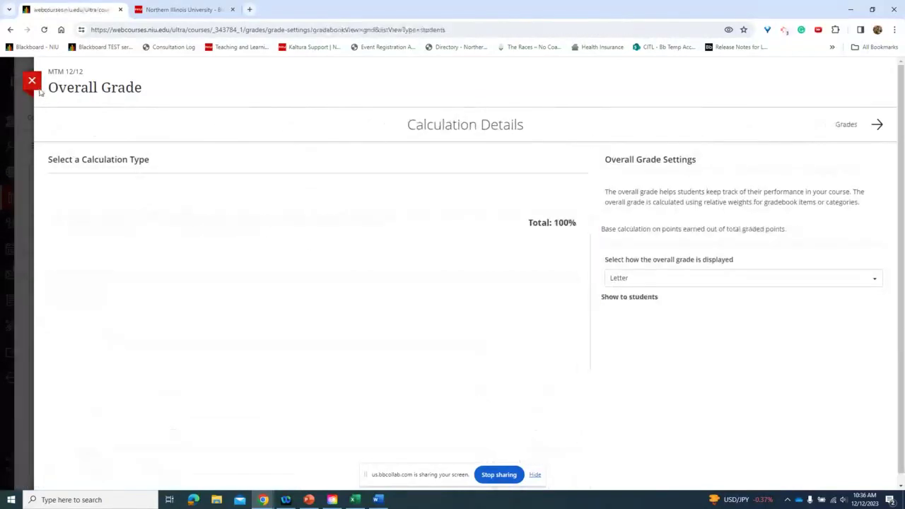
pyautogui.scroll(-2, 748, 275)
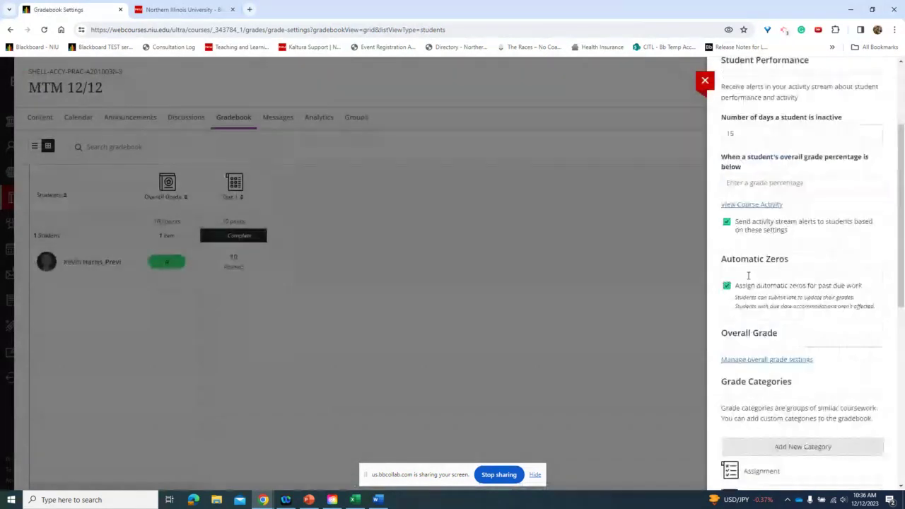
pyautogui.scroll(3, 743, 233)
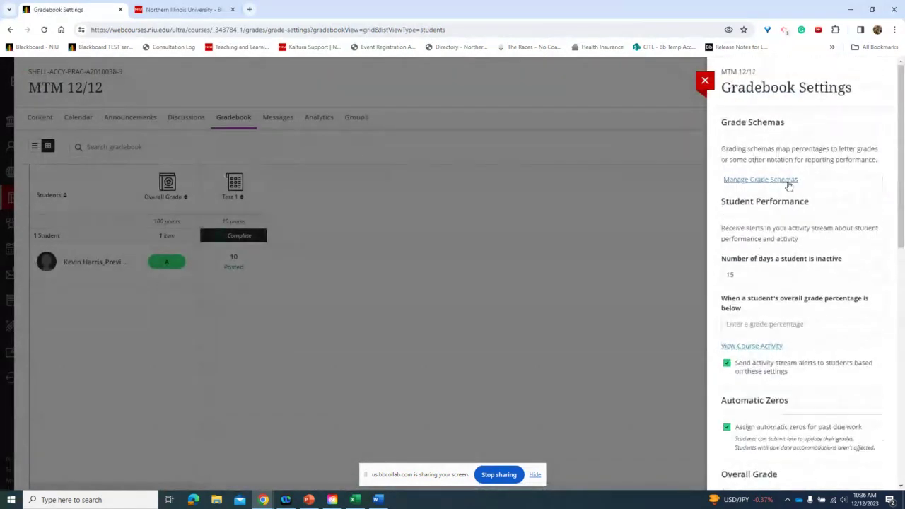
pyautogui.scroll(-2, 768, 212)
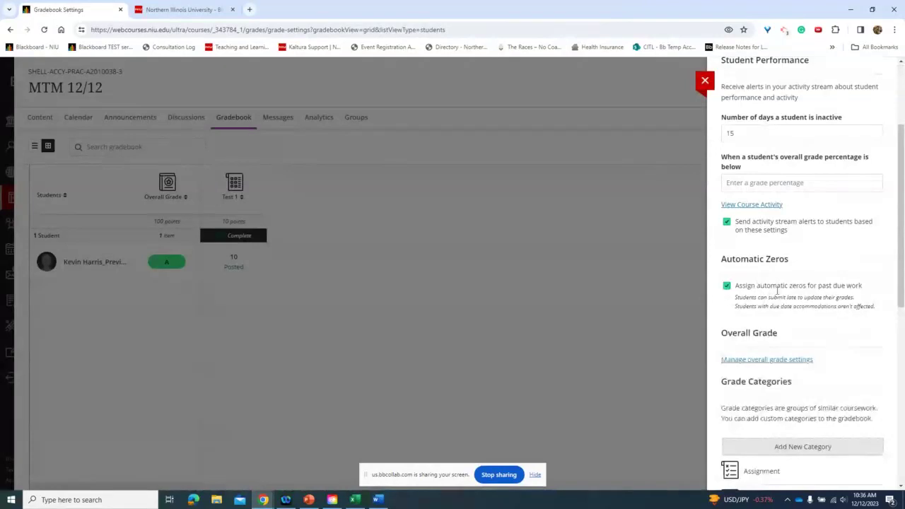
pyautogui.scroll(-1, 735, 283)
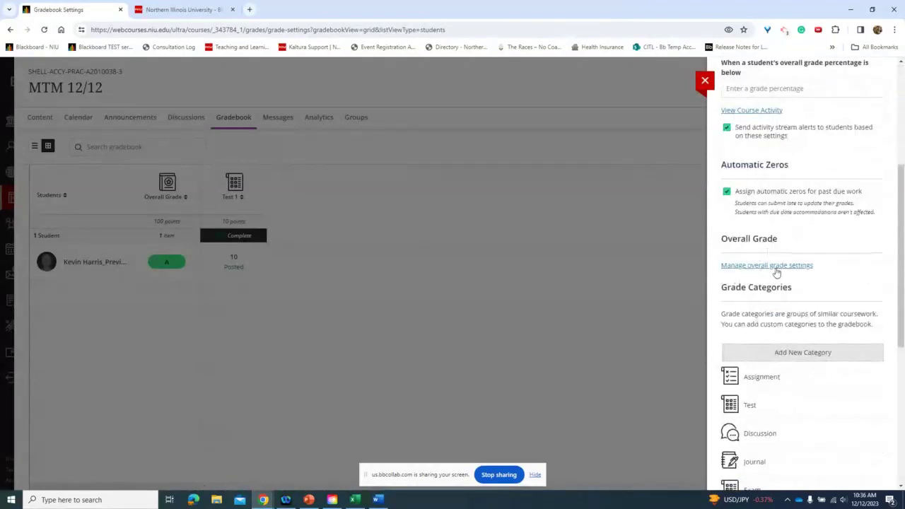
pyautogui.scroll(-1, 781, 273)
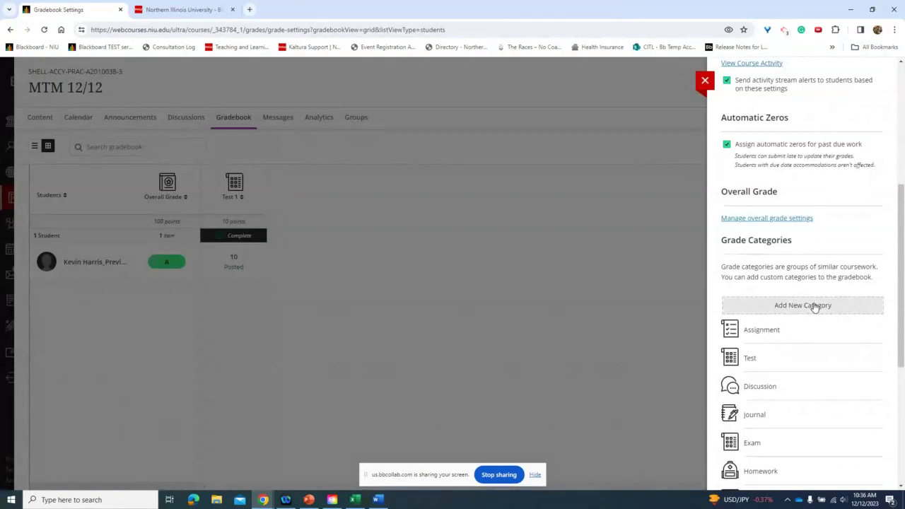
# Add a new grade category named Simulations, then start another category entry
pyautogui.click(812, 307)
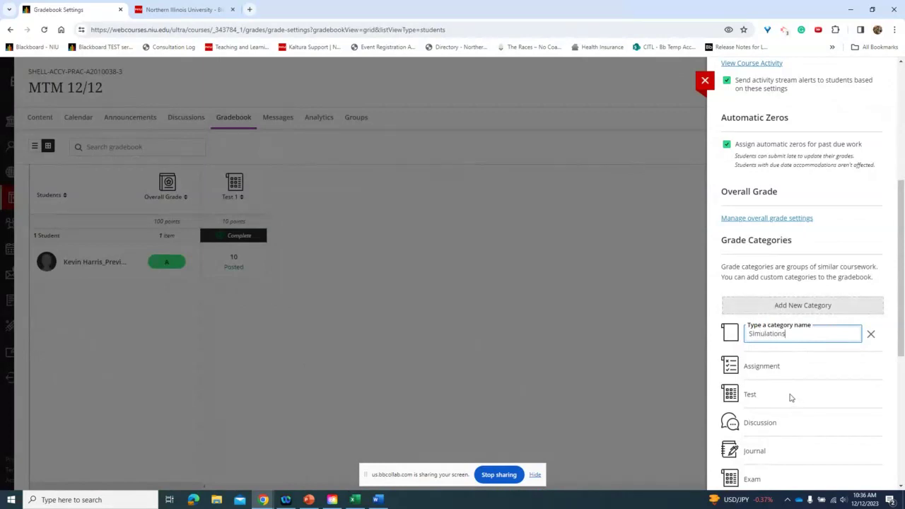
pyautogui.scroll(-3, 783, 362)
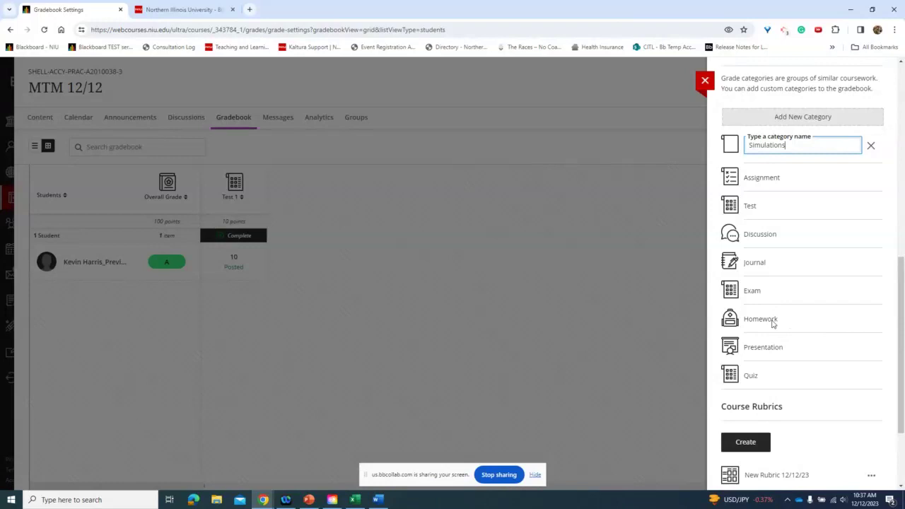
pyautogui.click(802, 181)
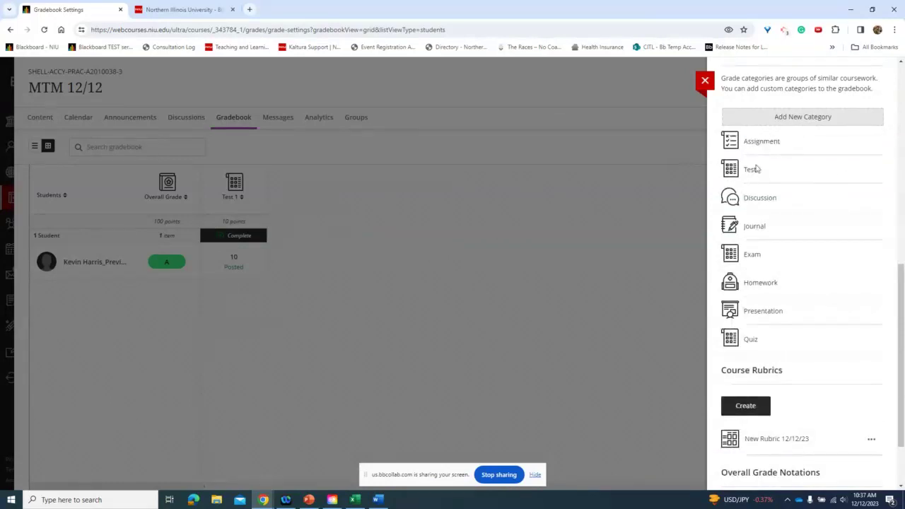
pyautogui.click(794, 120)
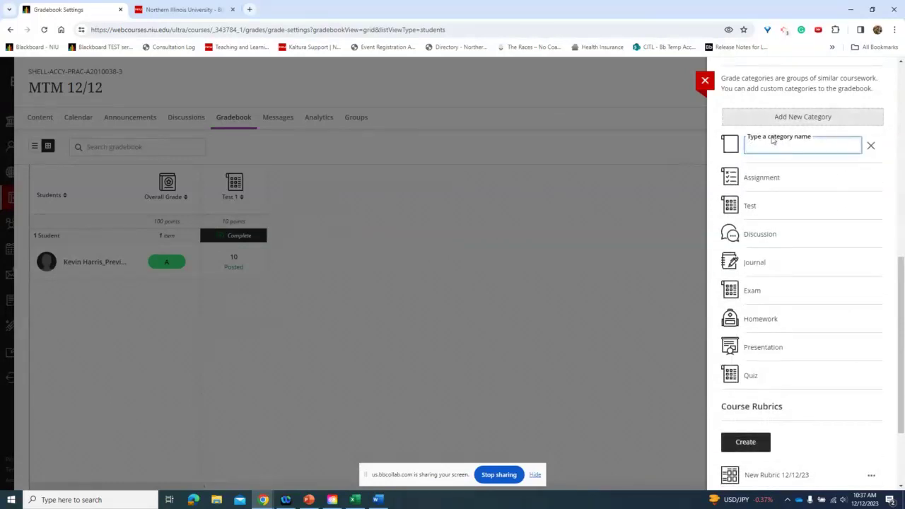
pyautogui.write('Simulation')
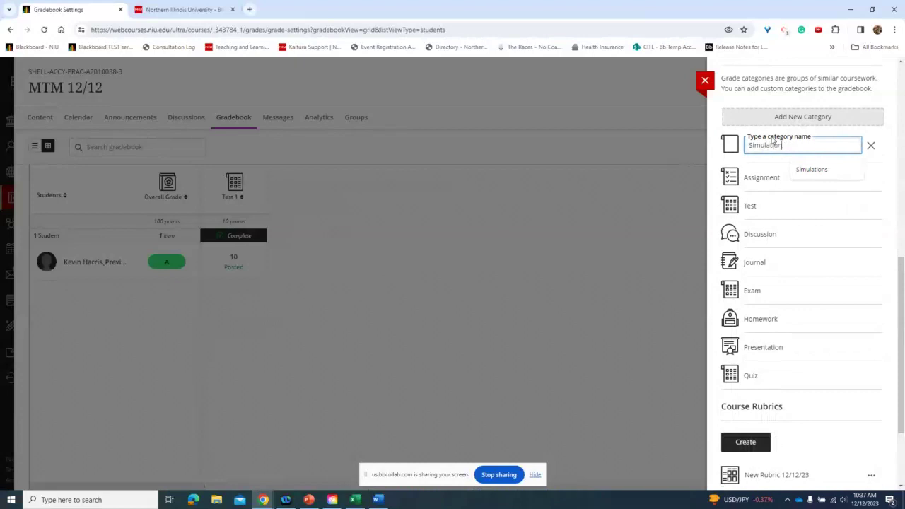
pyautogui.press('Return')
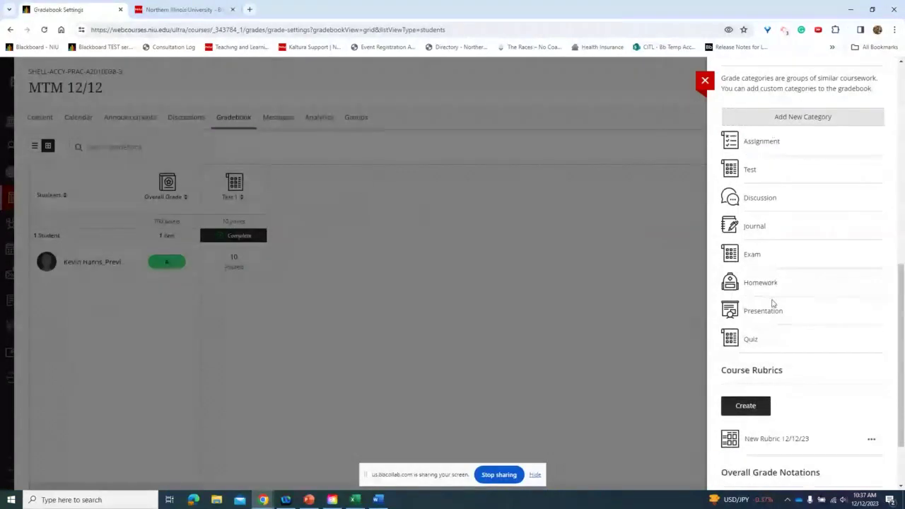
pyautogui.scroll(2, 769, 279)
pyautogui.scroll(-3, 772, 275)
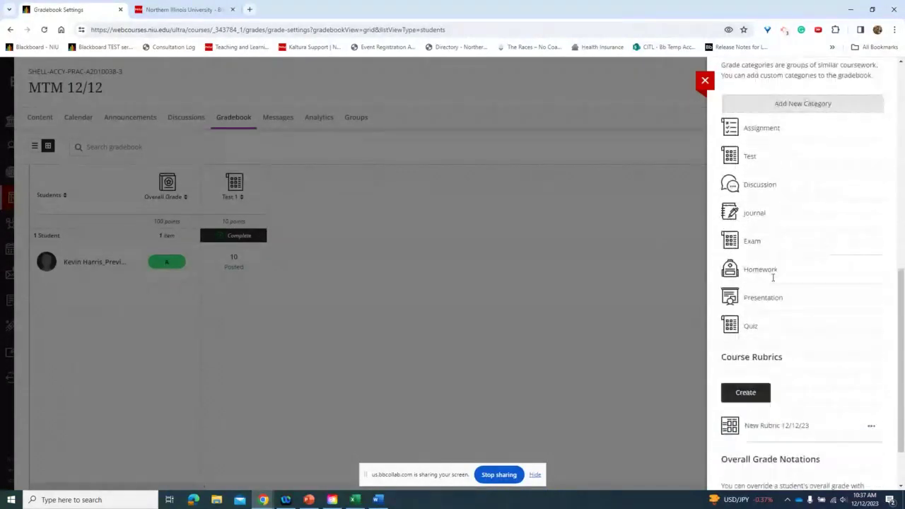
pyautogui.scroll(3, 764, 297)
pyautogui.scroll(-2, 768, 304)
pyautogui.scroll(2, 800, 244)
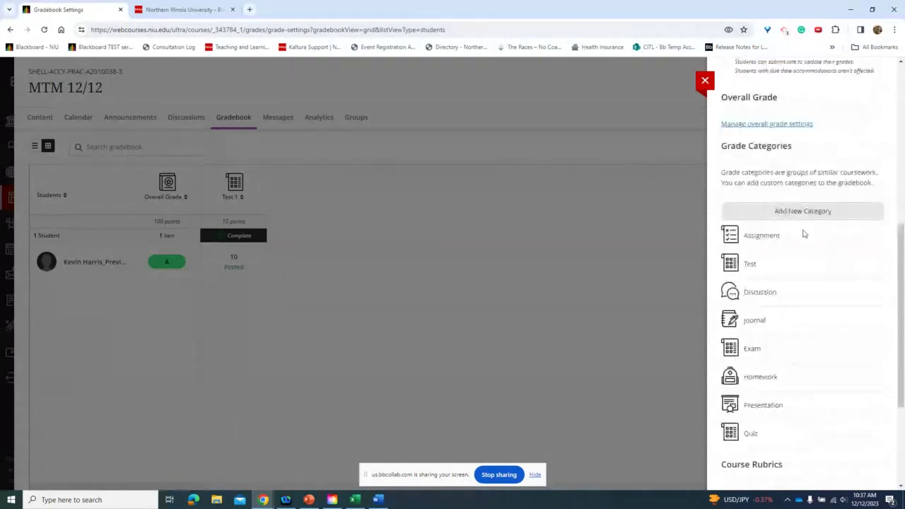
# Enter two more Simulations category names, one typed and one from the suggestion
pyautogui.click(813, 211)
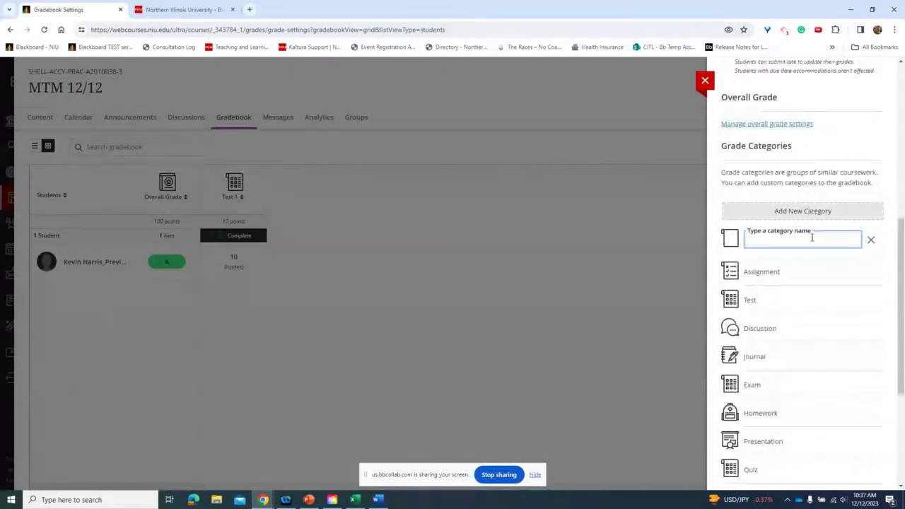
pyautogui.write('Simi')
pyautogui.press('BackSpace')
pyautogui.press('BackSpace')
pyautogui.press('BackSpace')
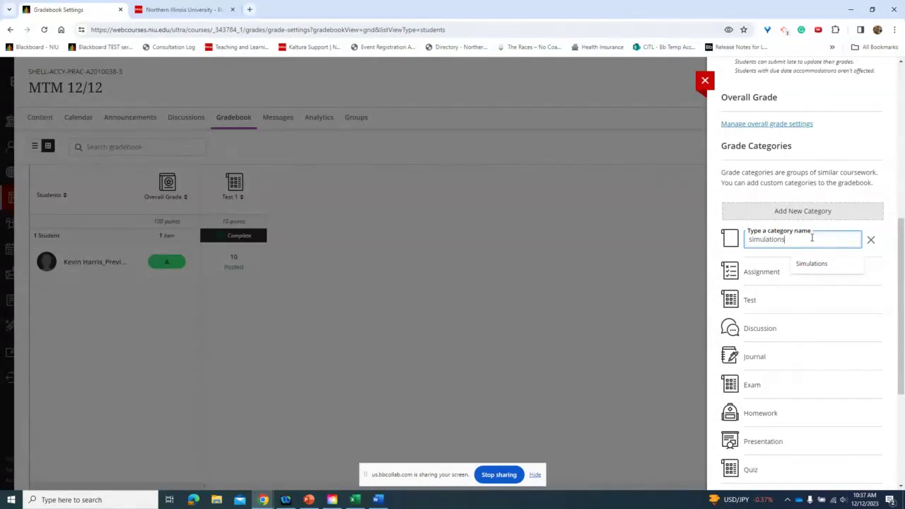
pyautogui.write('imulations')
pyautogui.press('Return')
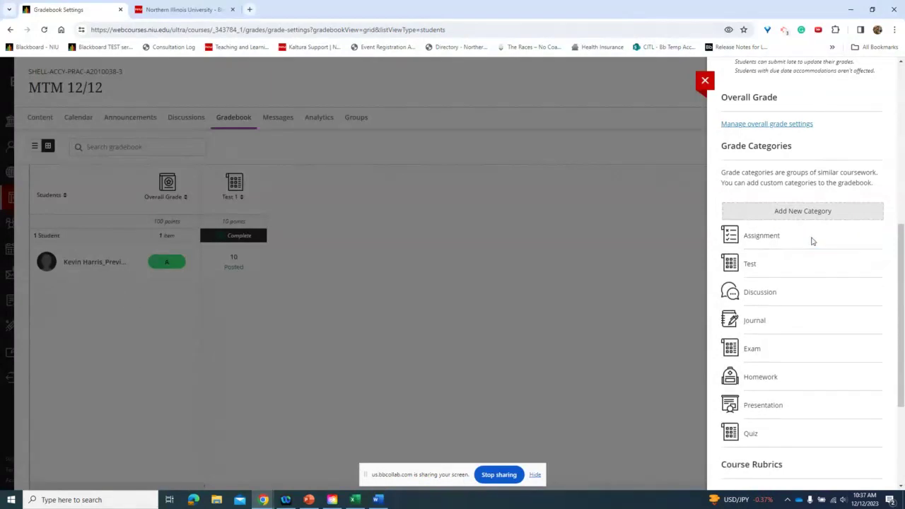
pyautogui.scroll(-3, 814, 247)
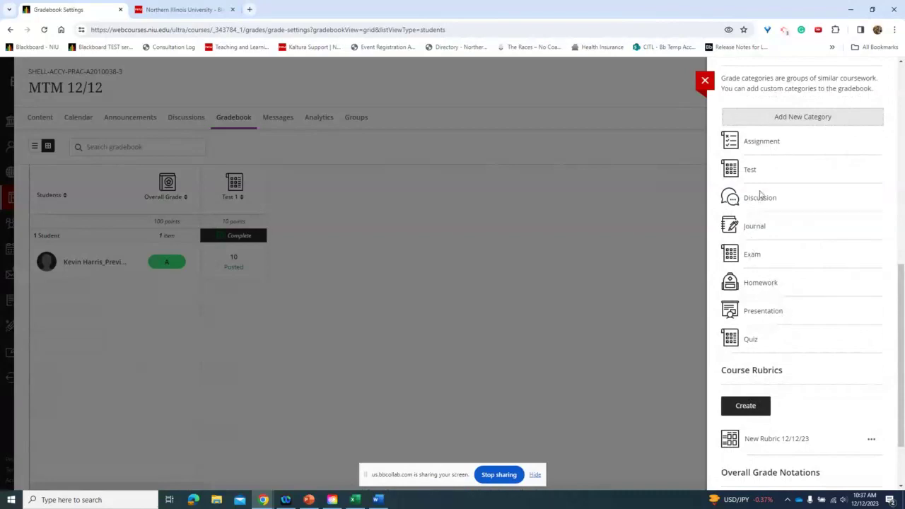
pyautogui.click(780, 116)
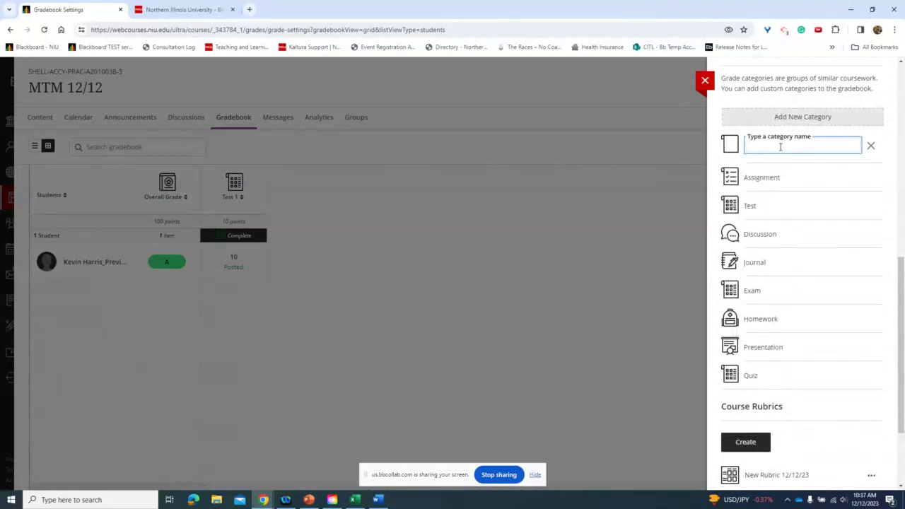
pyautogui.write('Simulations')
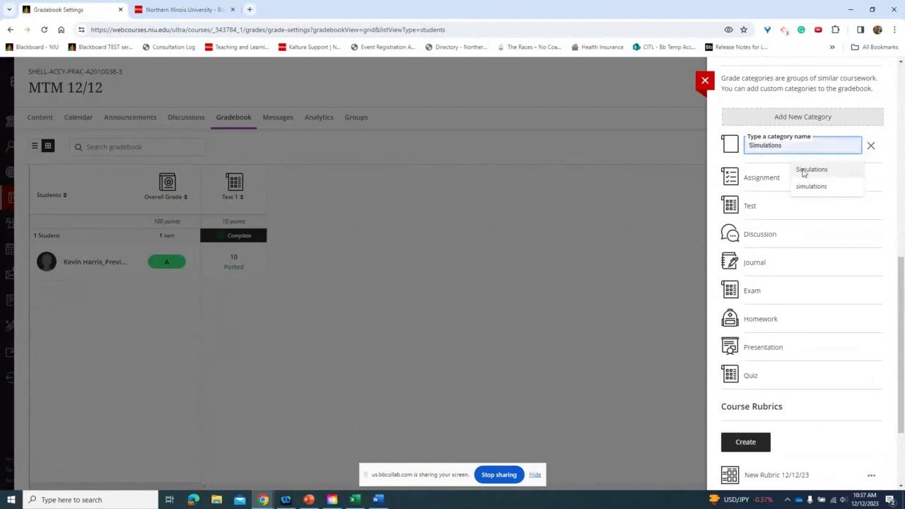
pyautogui.click(800, 171)
pyautogui.click(764, 121)
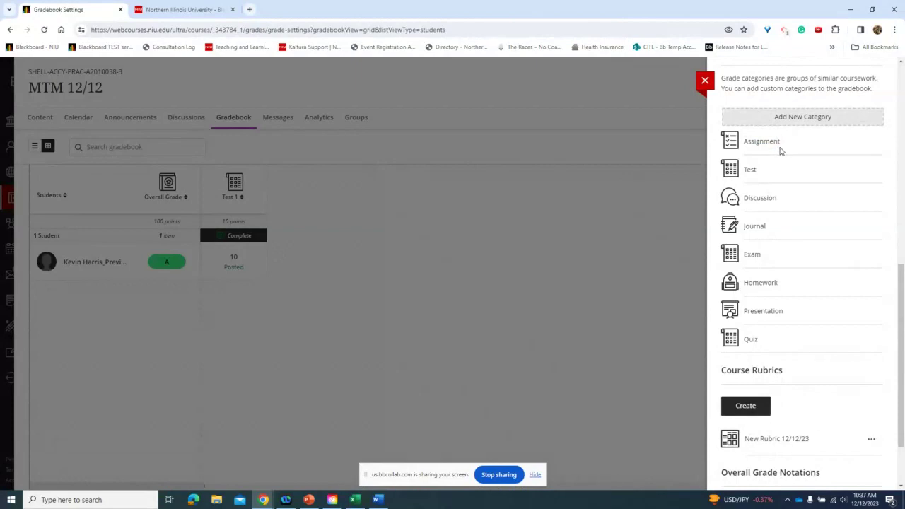
# Cancel a final 'Sim' category entry, then close and reopen Gradebook Settings
pyautogui.scroll(2, 790, 216)
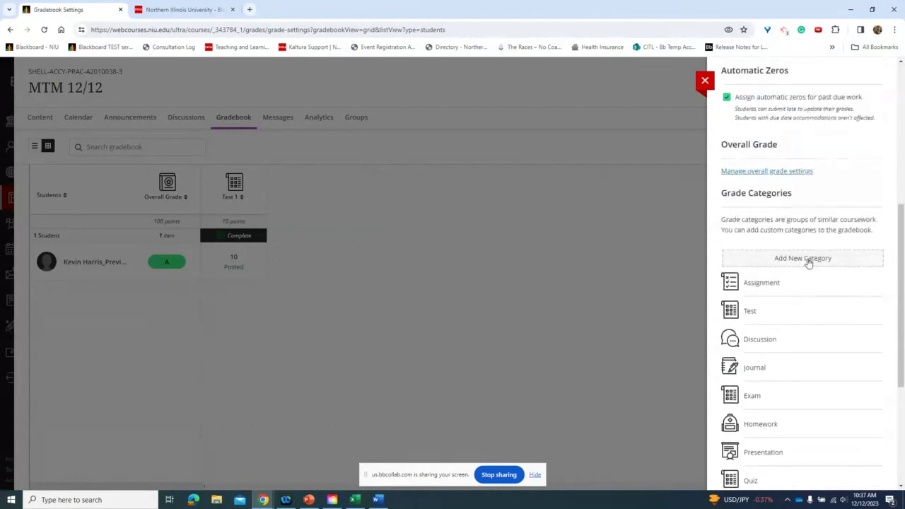
pyautogui.click(809, 260)
pyautogui.write('Simulati')
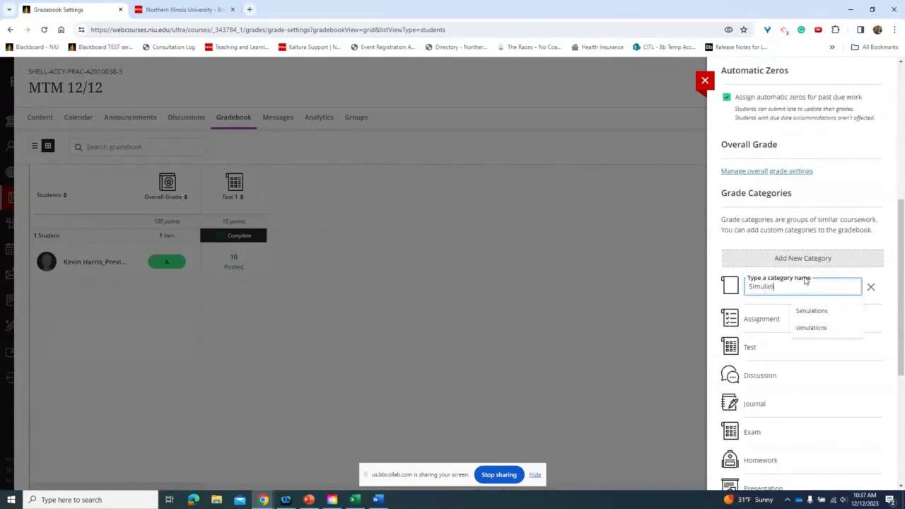
pyautogui.press('Escape')
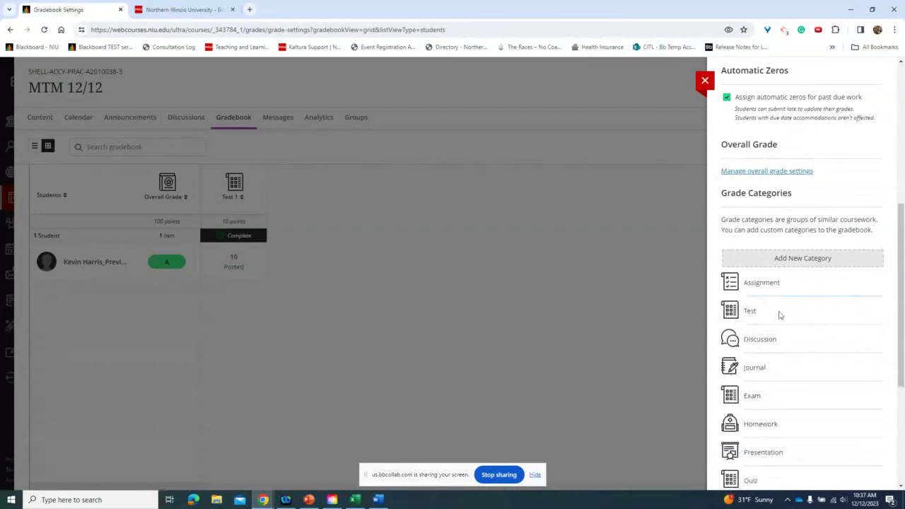
pyautogui.scroll(-3, 778, 313)
pyautogui.press('Escape')
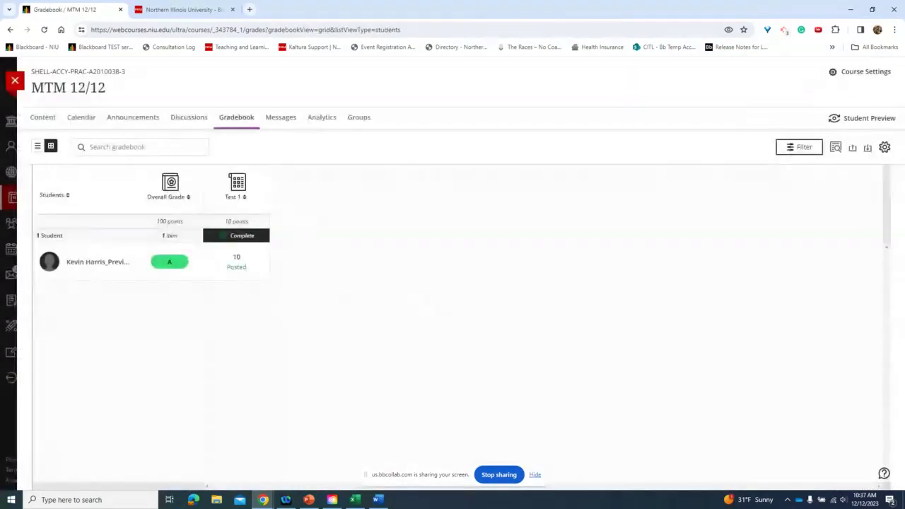
pyautogui.click(884, 148)
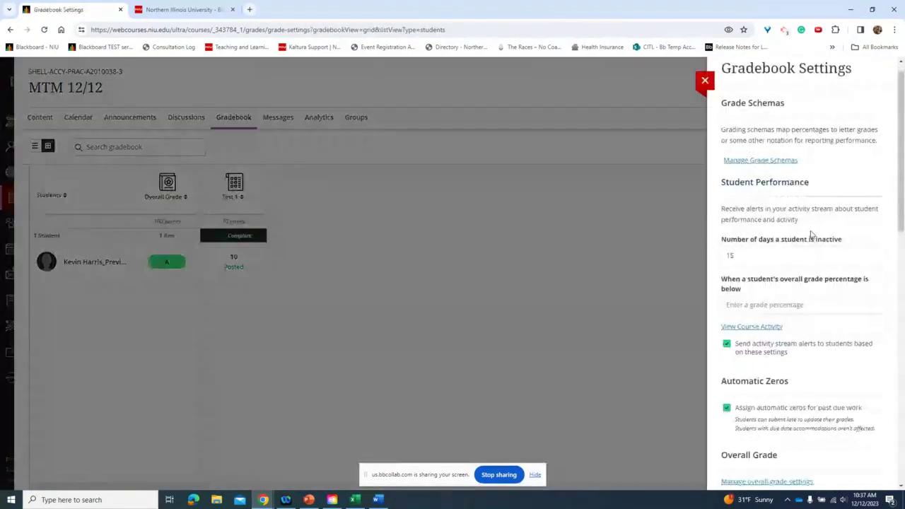
# Delete the two bottom duplicate Simulations categories
pyautogui.scroll(-10, 810, 236)
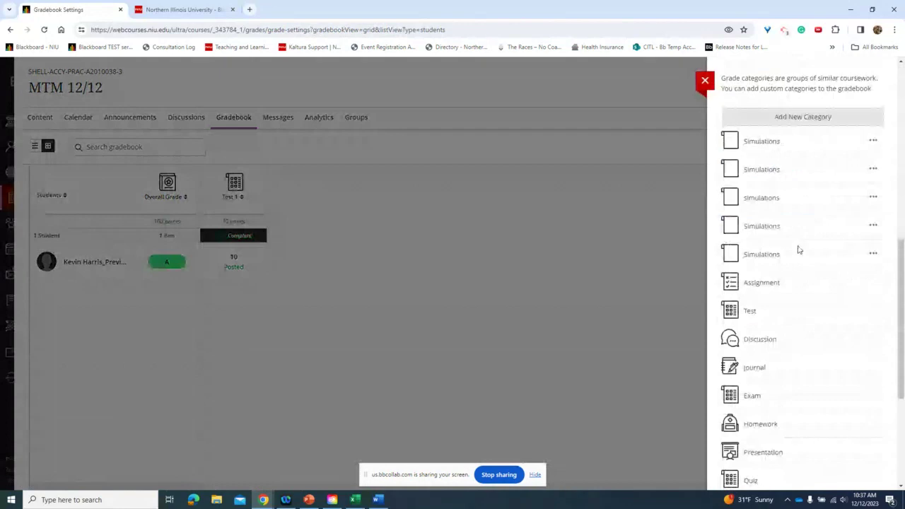
pyautogui.click(873, 253)
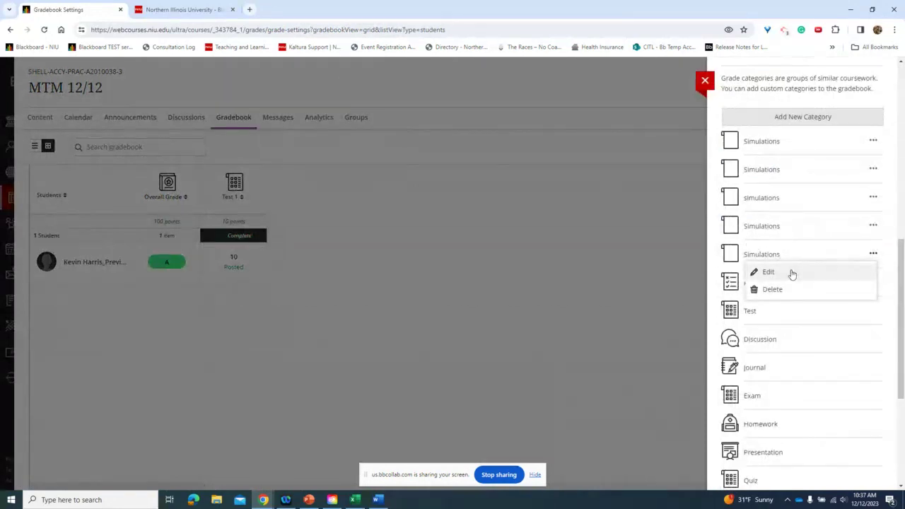
pyautogui.click(783, 289)
pyautogui.click(852, 326)
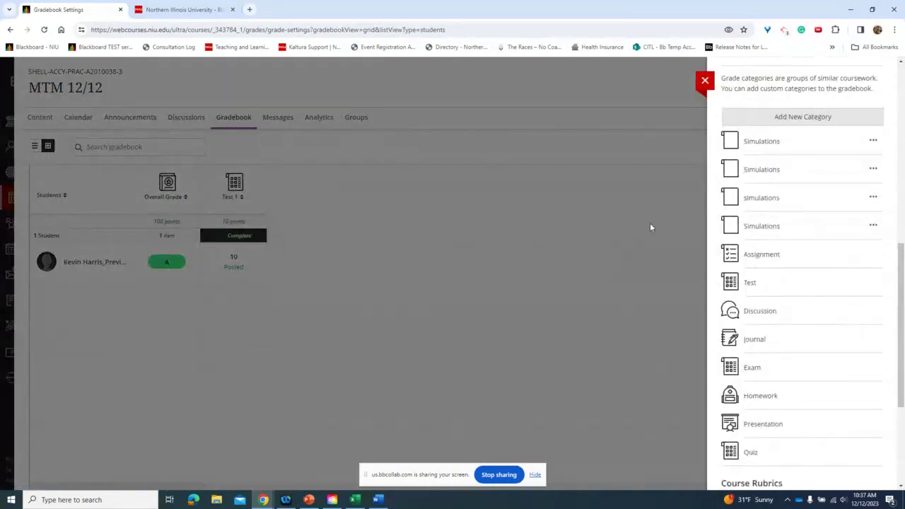
pyautogui.click(875, 226)
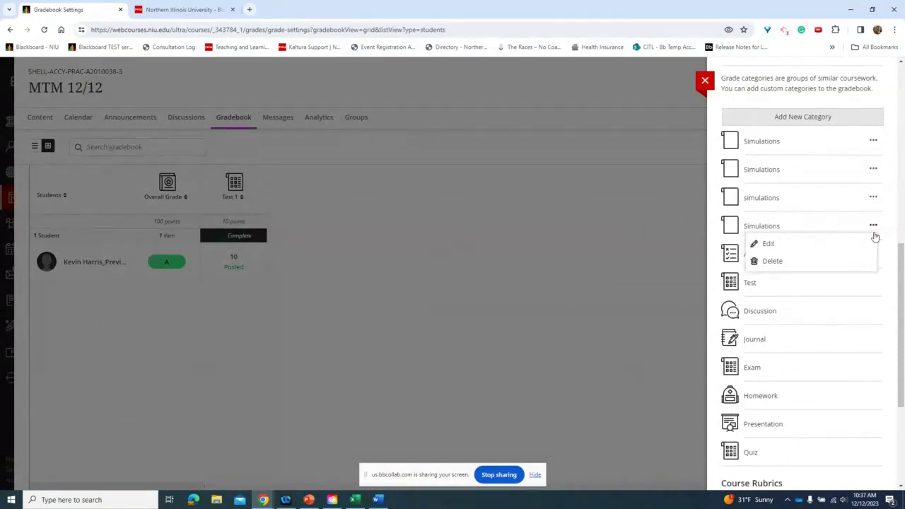
pyautogui.click(780, 261)
pyautogui.click(850, 300)
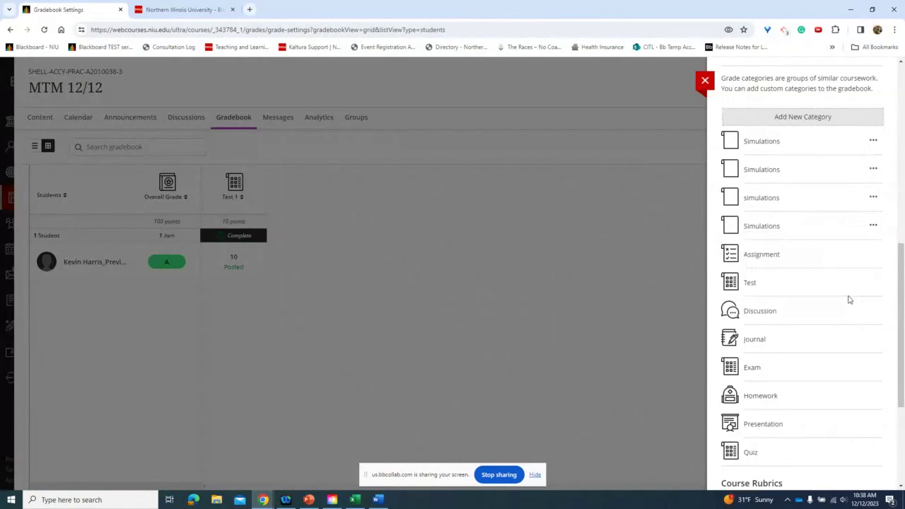
# Delete two more duplicate Simulations categories, leaving a single one
pyautogui.click(873, 197)
pyautogui.click(851, 236)
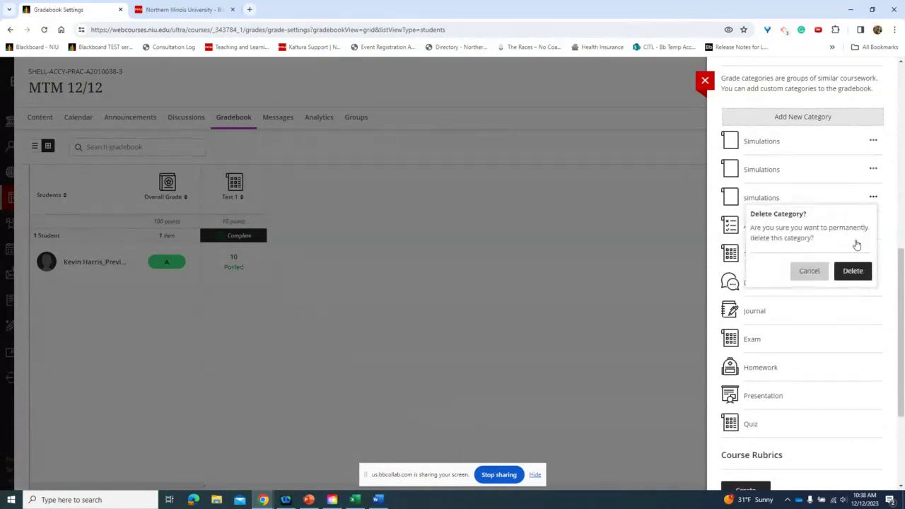
pyautogui.click(853, 270)
pyautogui.click(873, 169)
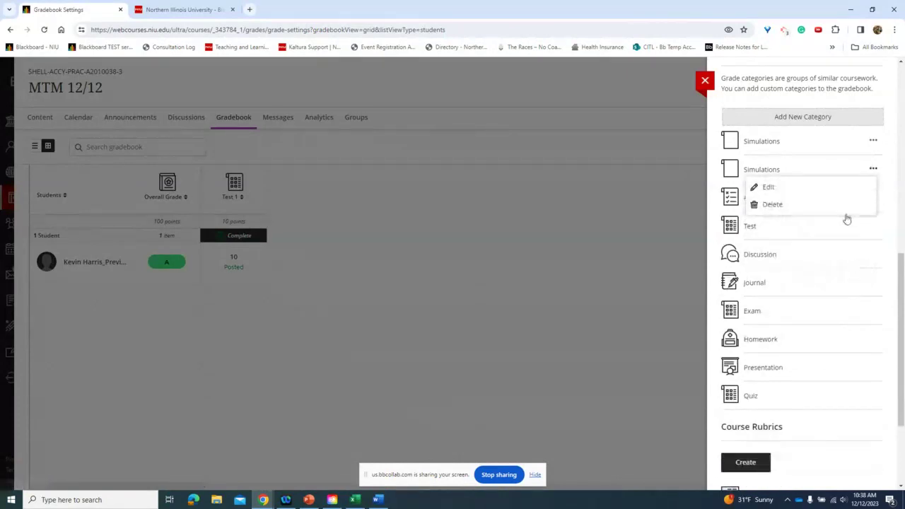
pyautogui.click(787, 204)
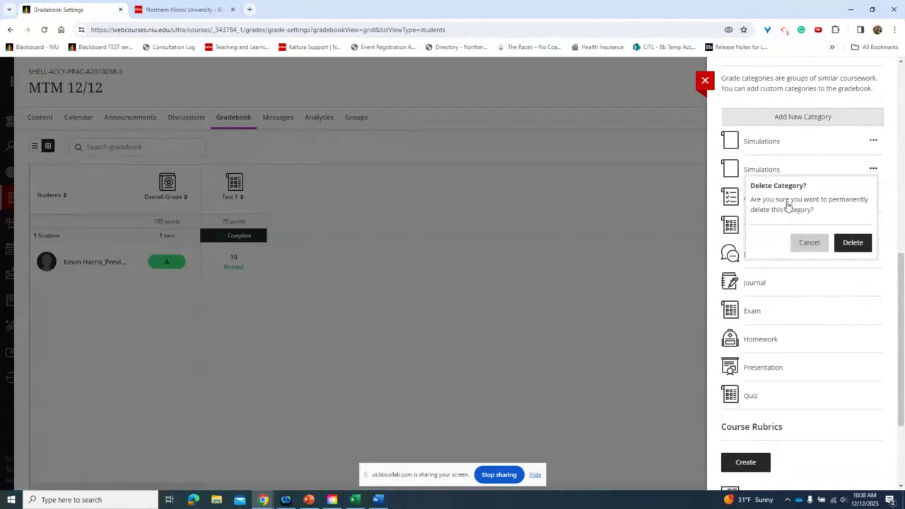
pyautogui.click(853, 242)
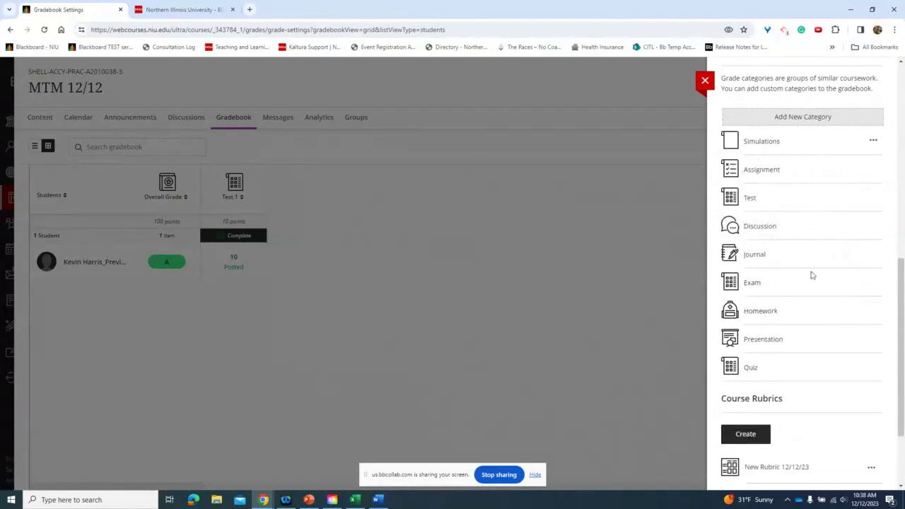
pyautogui.scroll(-2, 752, 243)
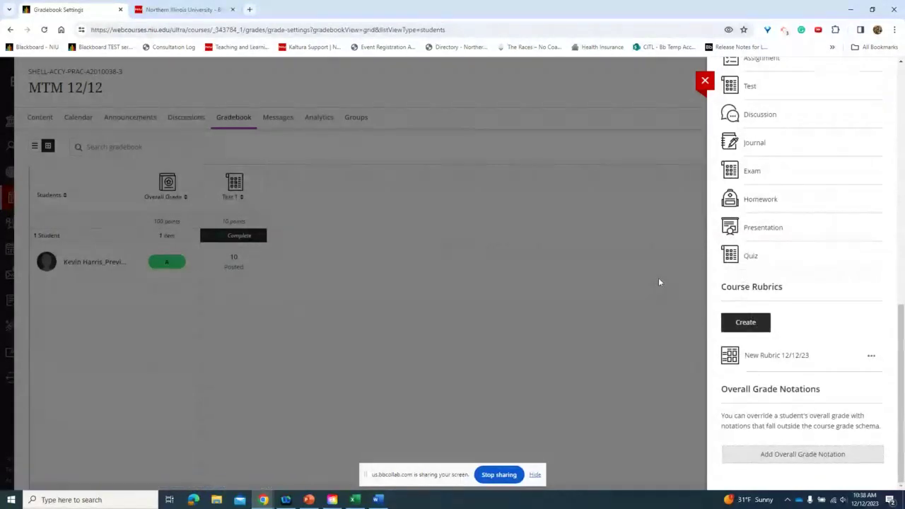
pyautogui.scroll(7, 788, 266)
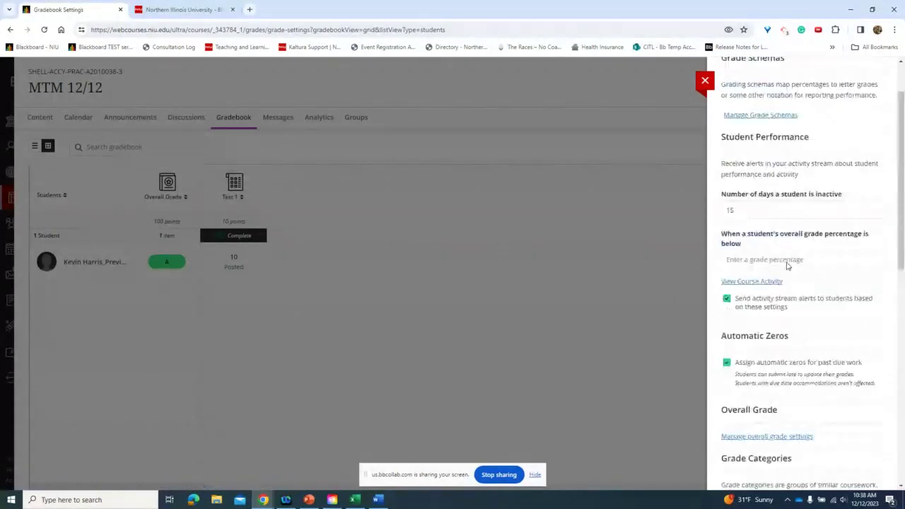
pyautogui.scroll(2, 788, 266)
# Close settings, browse the Gradable Items and Students lists, then return to grid view
pyautogui.click(698, 83)
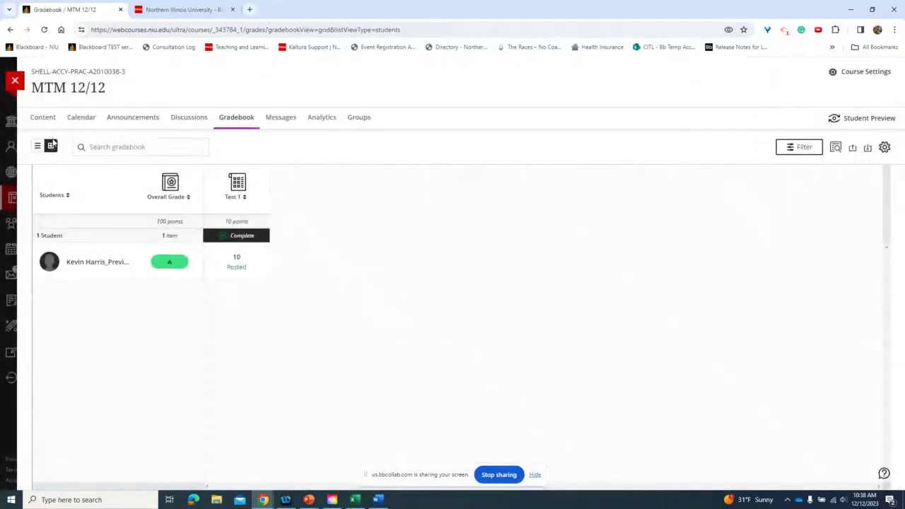
pyautogui.click(38, 147)
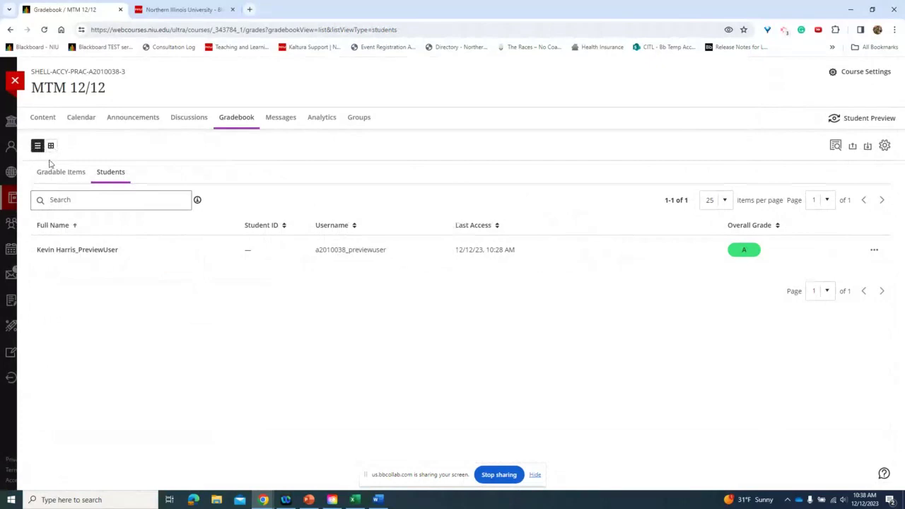
pyautogui.click(56, 172)
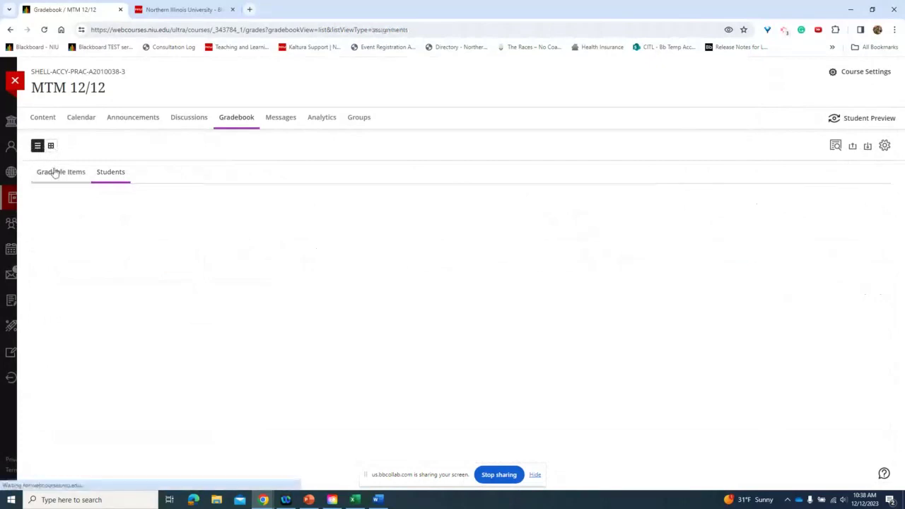
pyautogui.click(122, 177)
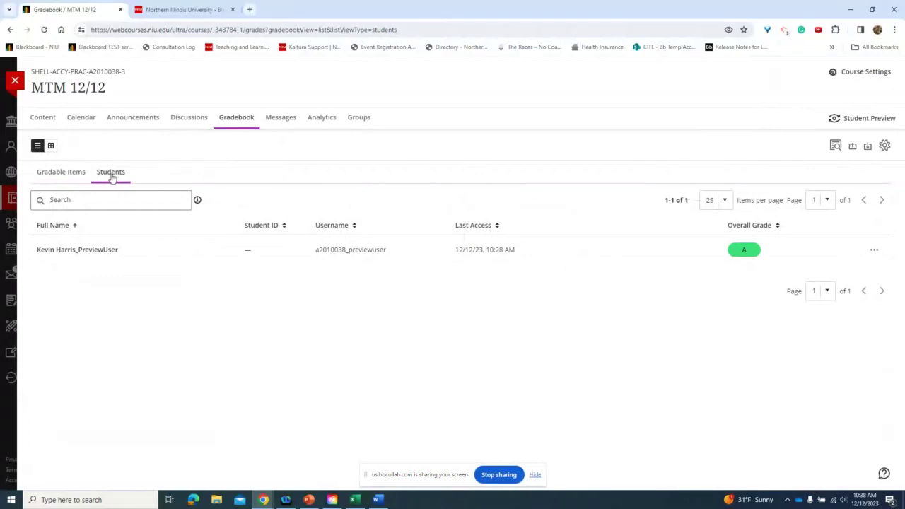
pyautogui.click(50, 146)
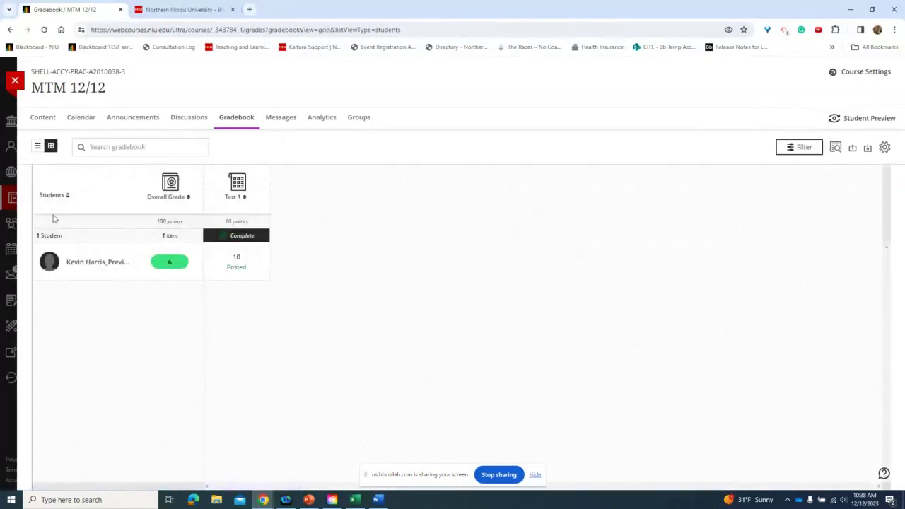
pyautogui.click(176, 184)
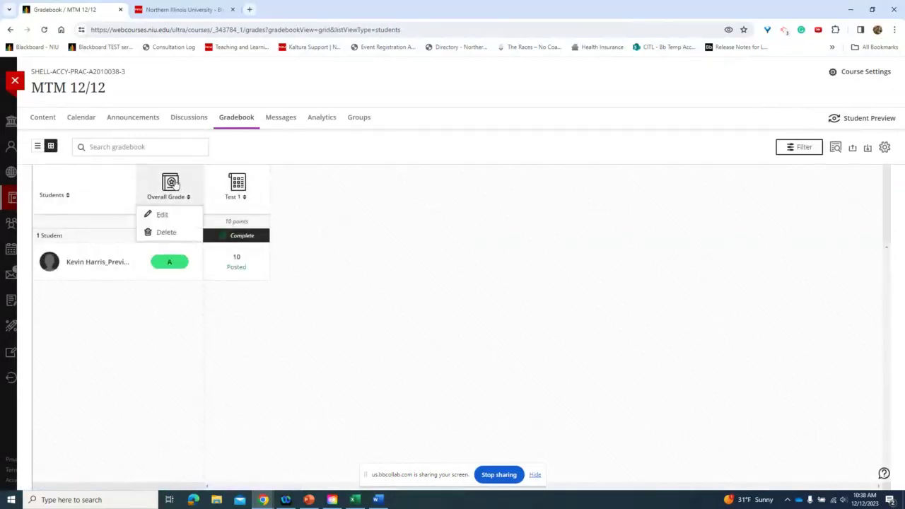
pyautogui.click(166, 214)
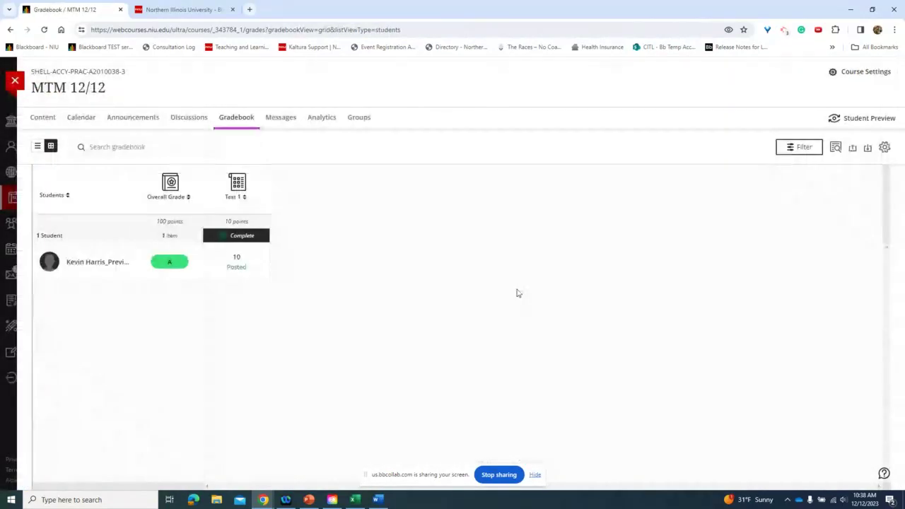
# Check Grade Categories in Gradebook Settings to confirm one Simulations category remains
pyautogui.click(885, 149)
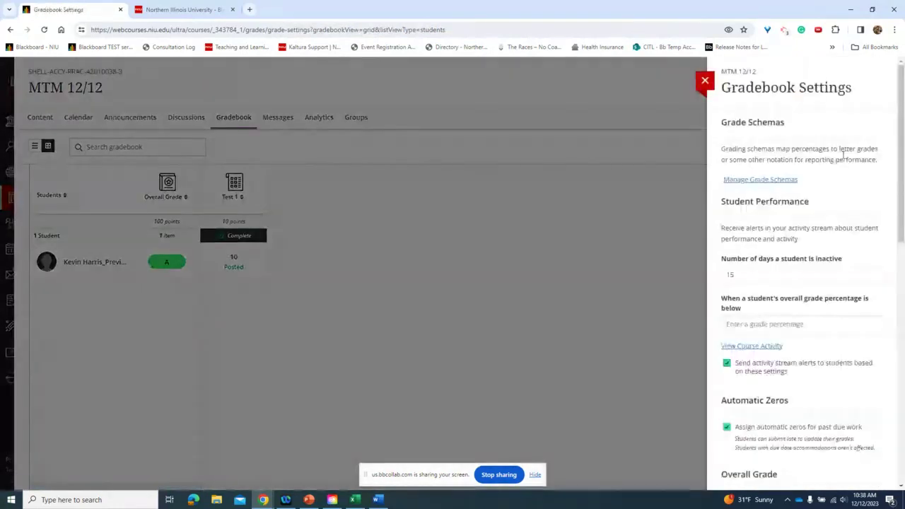
pyautogui.scroll(-5, 735, 184)
pyautogui.scroll(-1, 732, 191)
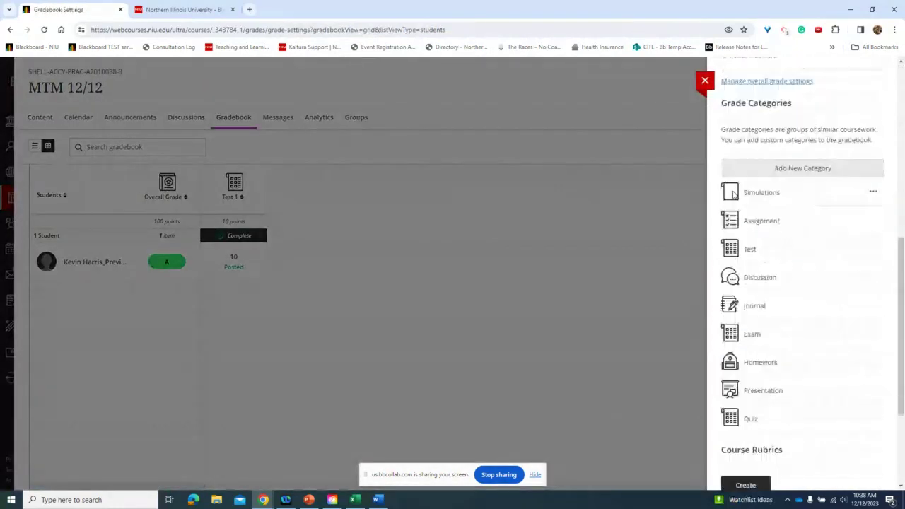
pyautogui.scroll(6, 732, 187)
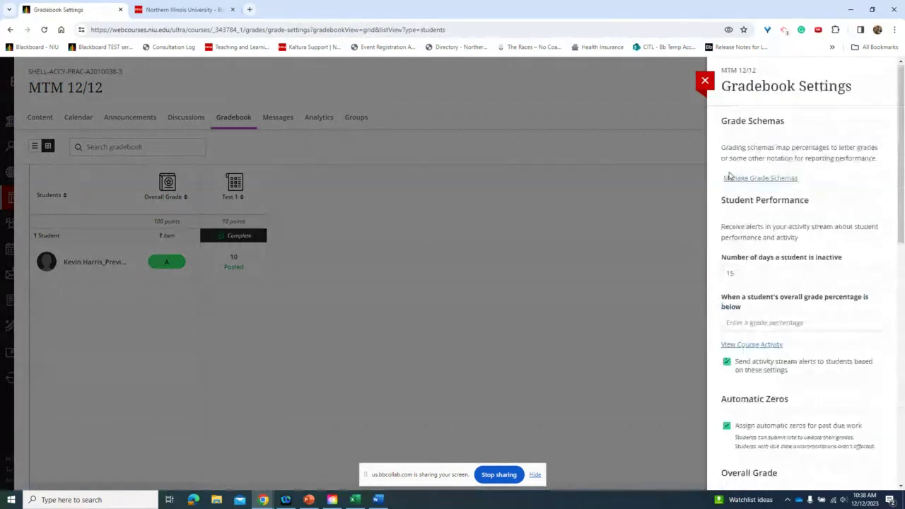
pyautogui.scroll(-2, 732, 177)
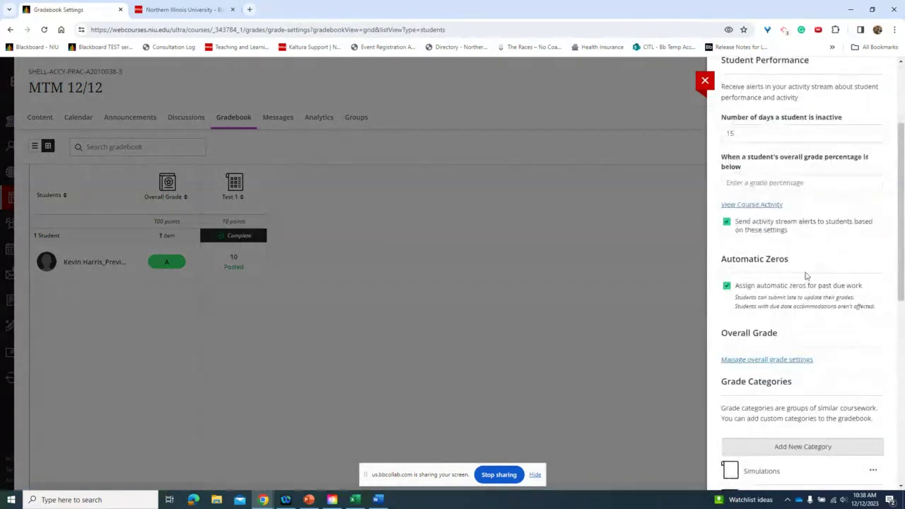
pyautogui.scroll(-2, 804, 283)
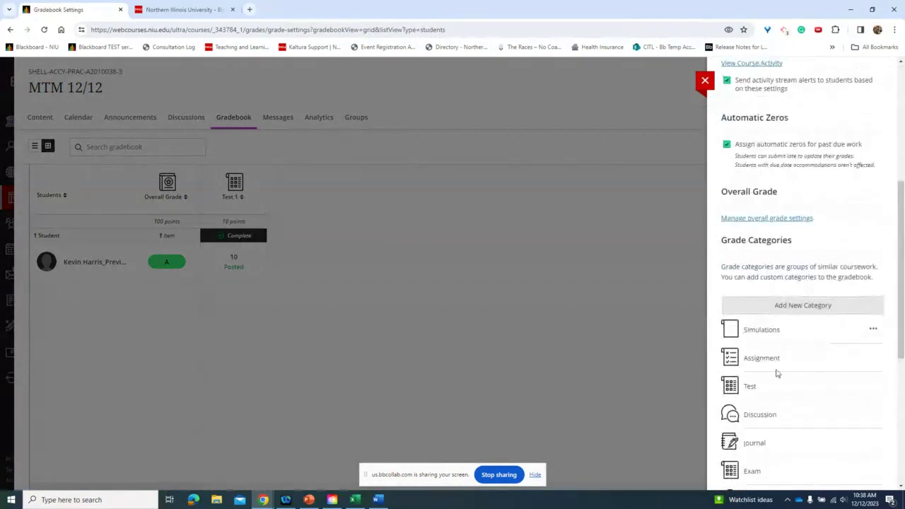
pyautogui.click(705, 80)
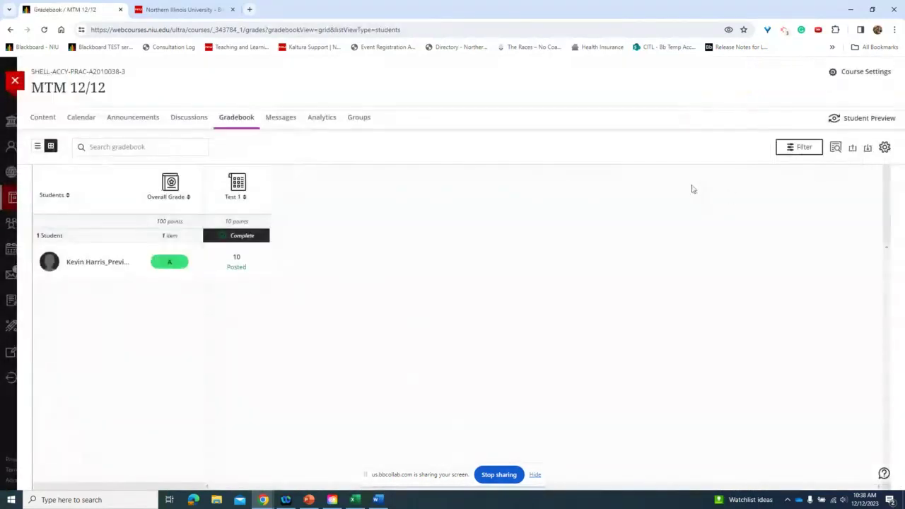
# Recheck the settings, then leave the gradebook and open the MTM 12/12 course
pyautogui.click(885, 147)
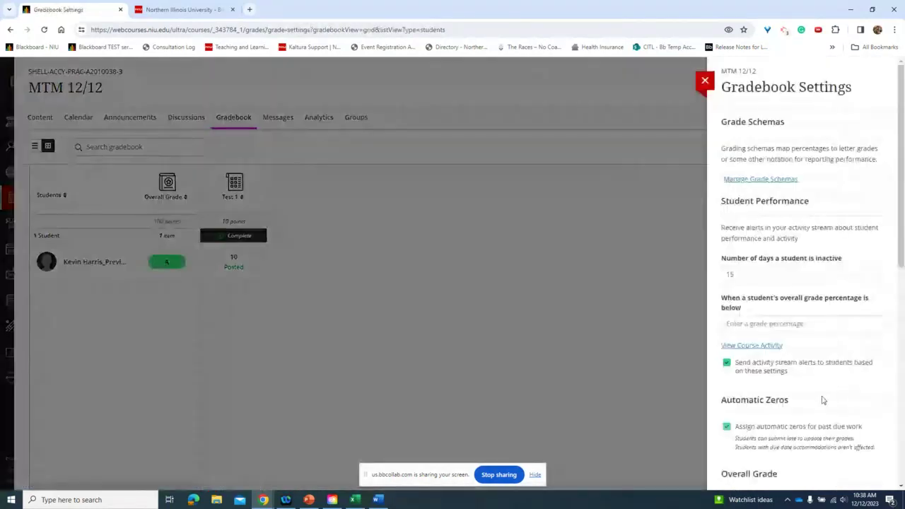
pyautogui.scroll(-3, 823, 399)
pyautogui.scroll(1, 823, 399)
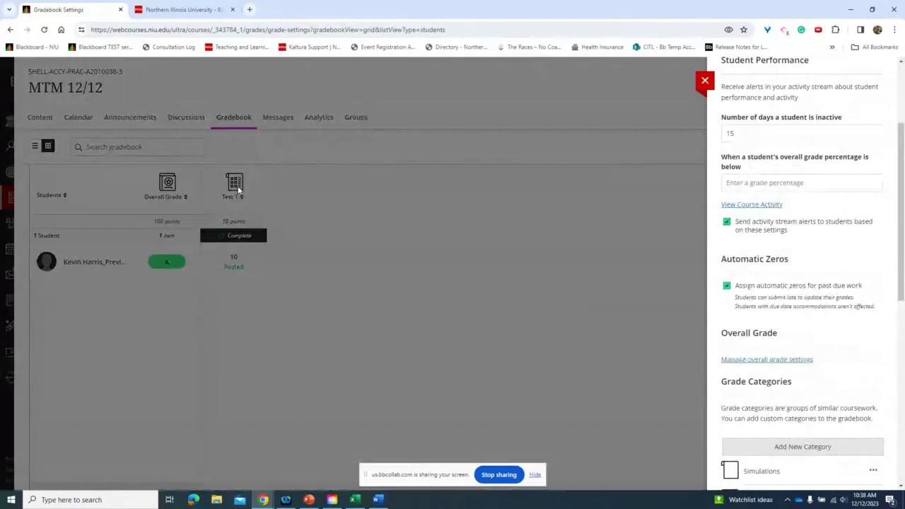
pyautogui.click(393, 263)
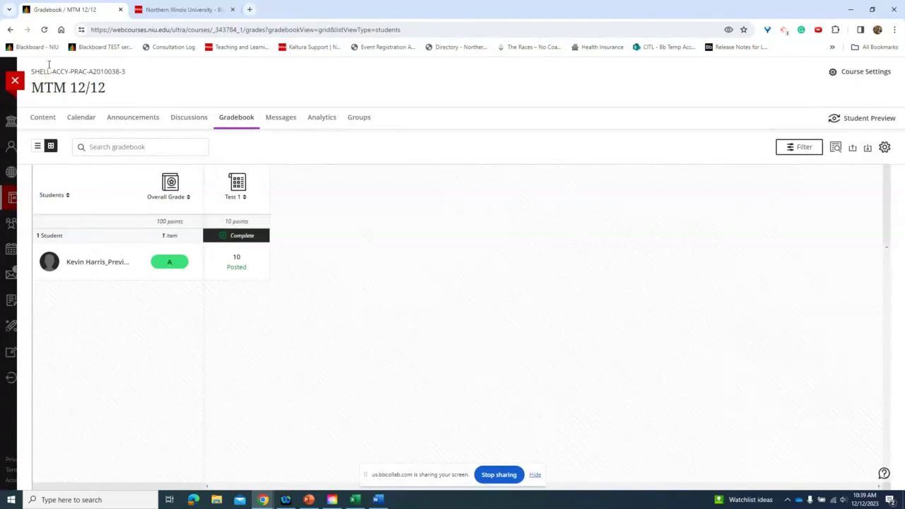
pyautogui.click(20, 83)
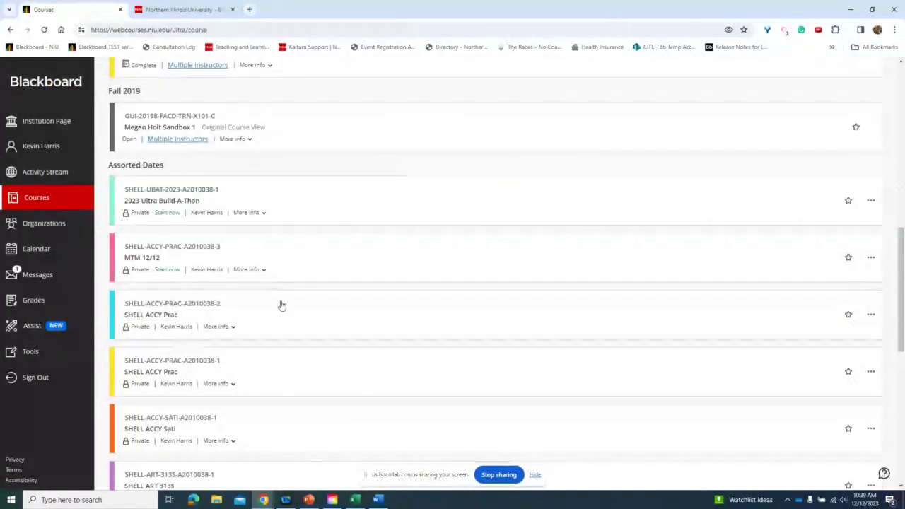
pyautogui.click(299, 259)
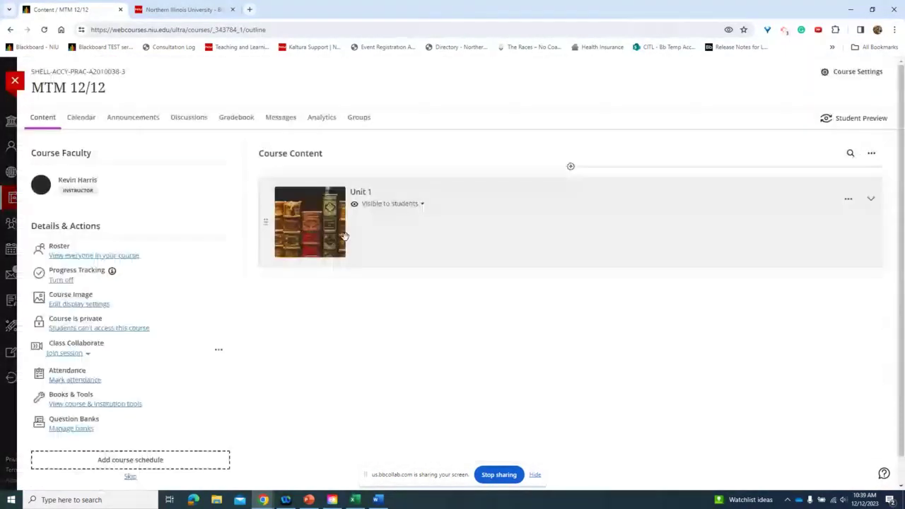
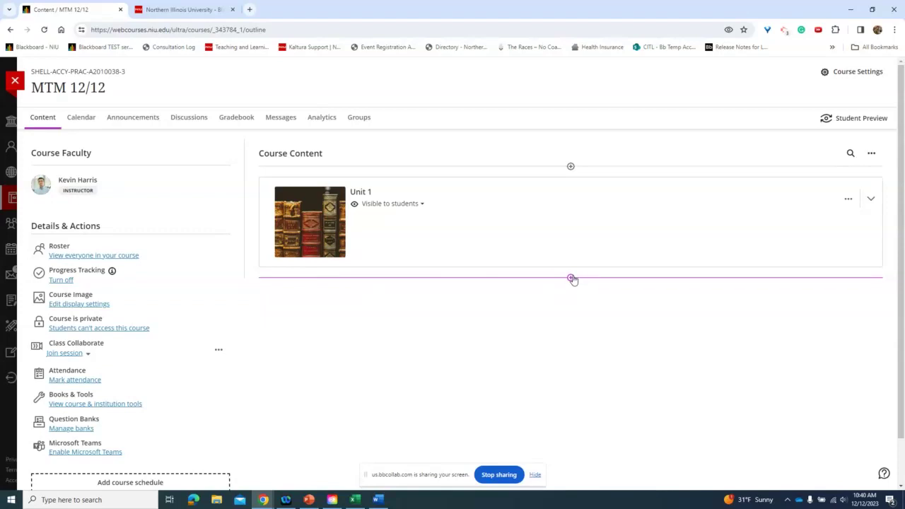
# Copy the whole CITL Ultra Course View Template course into the outline below Unit 1
pyautogui.click(571, 278)
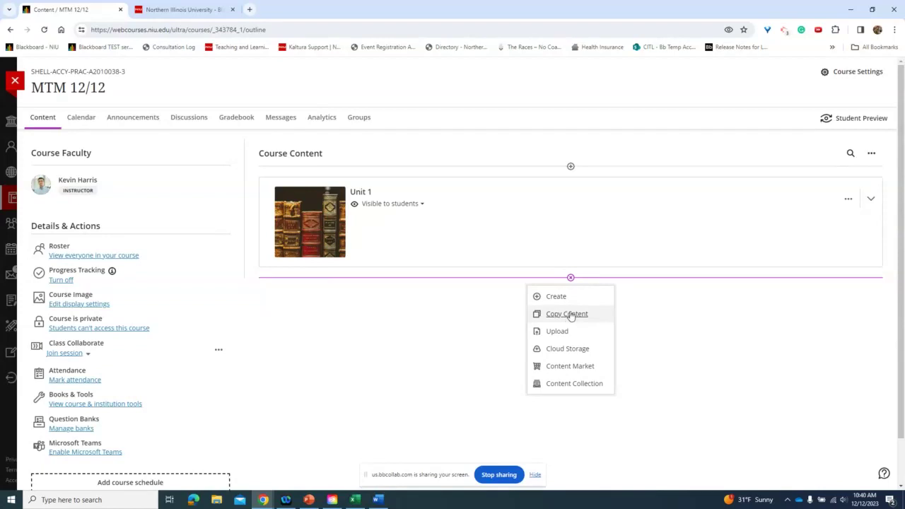
pyautogui.click(569, 314)
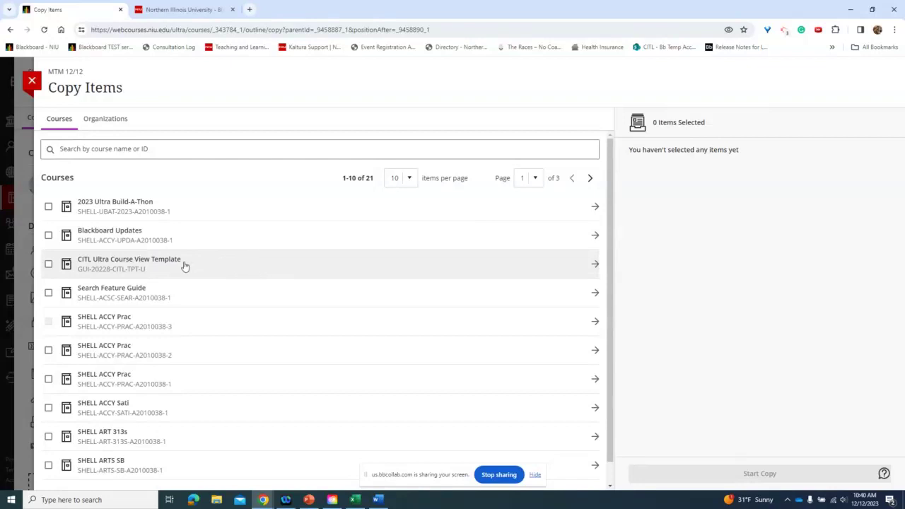
pyautogui.click(49, 265)
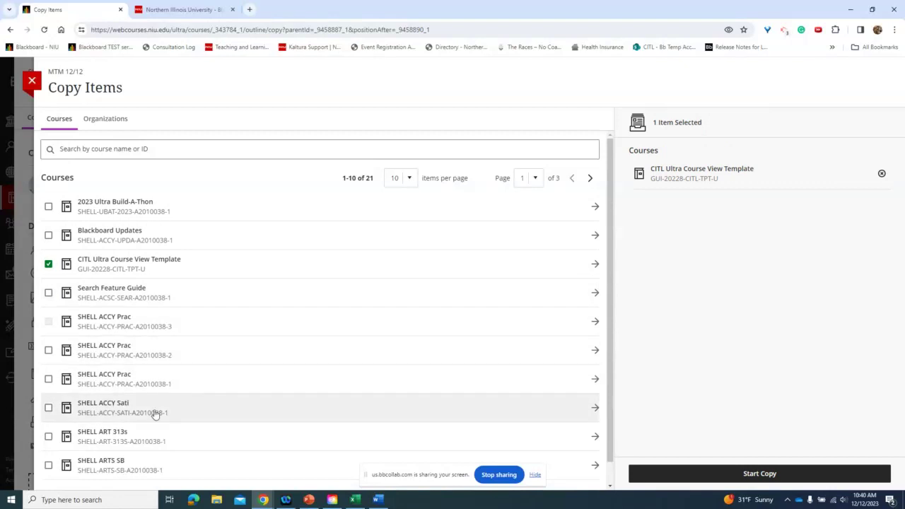
pyautogui.click(769, 475)
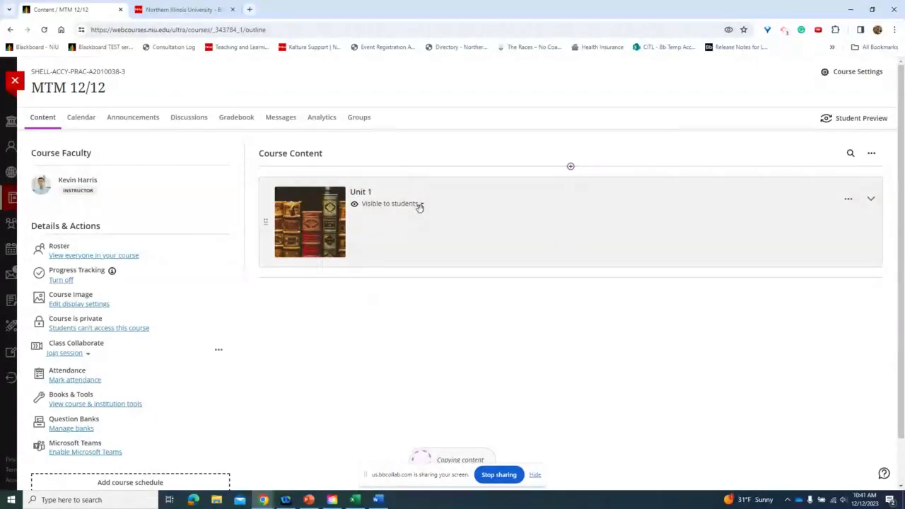
# Reload the course page and review the copied Template Resources, Welcome - Start Here and Module 1
pyautogui.click(309, 30)
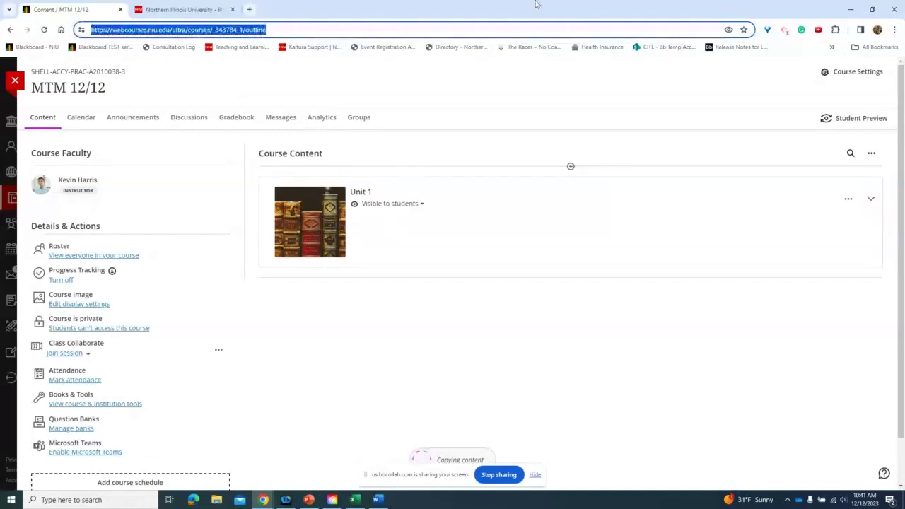
pyautogui.press('Return')
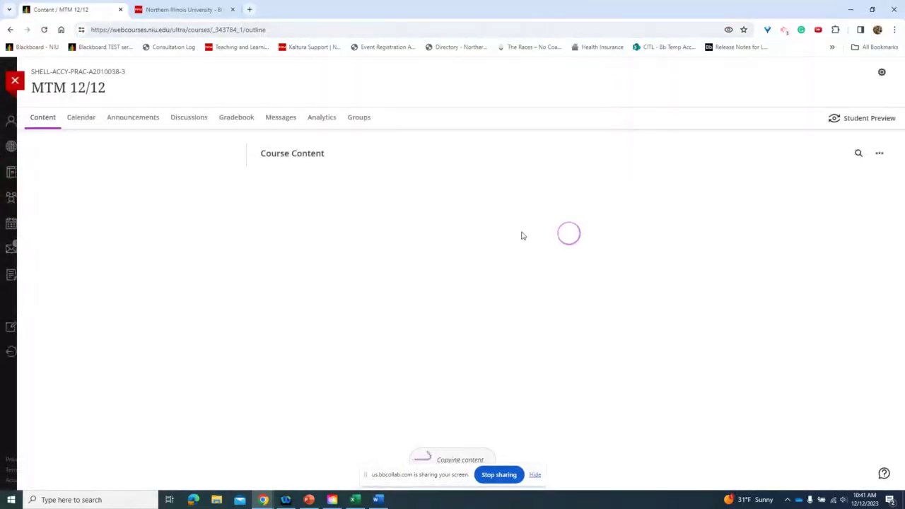
pyautogui.scroll(-3, 471, 261)
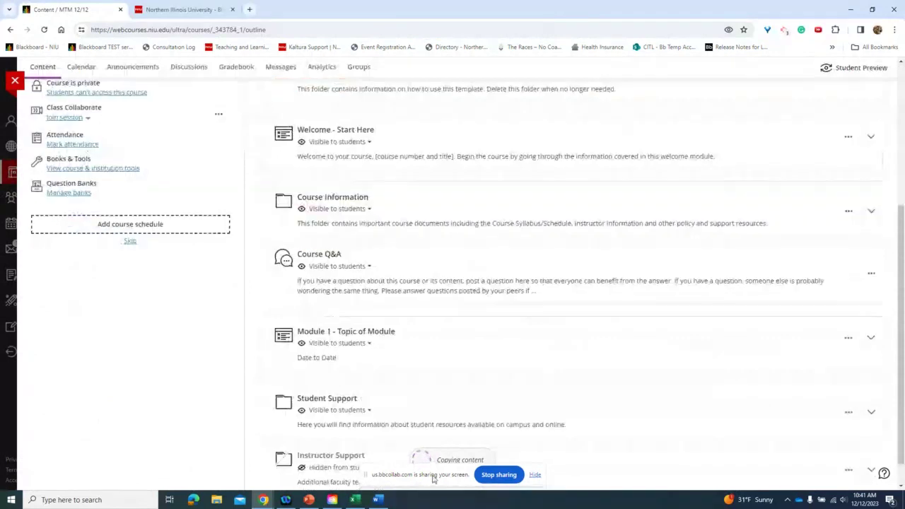
pyautogui.scroll(-1, 384, 238)
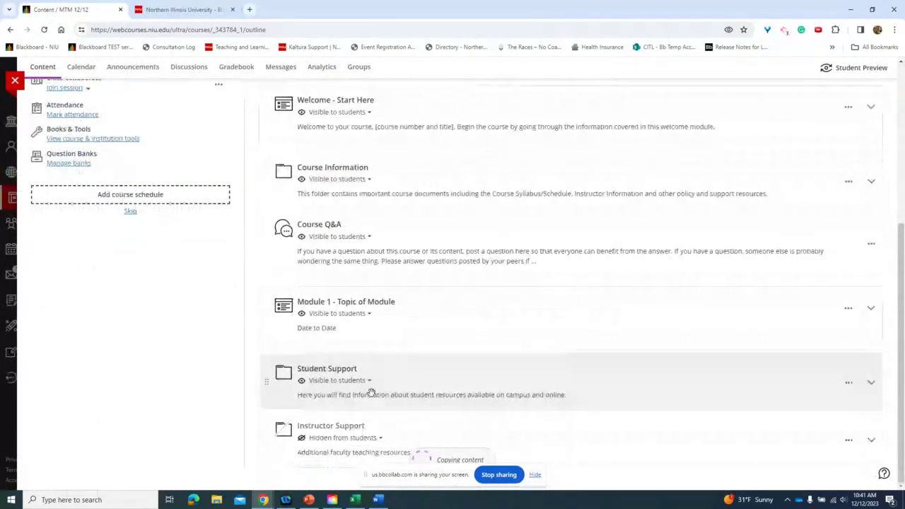
pyautogui.scroll(4, 353, 297)
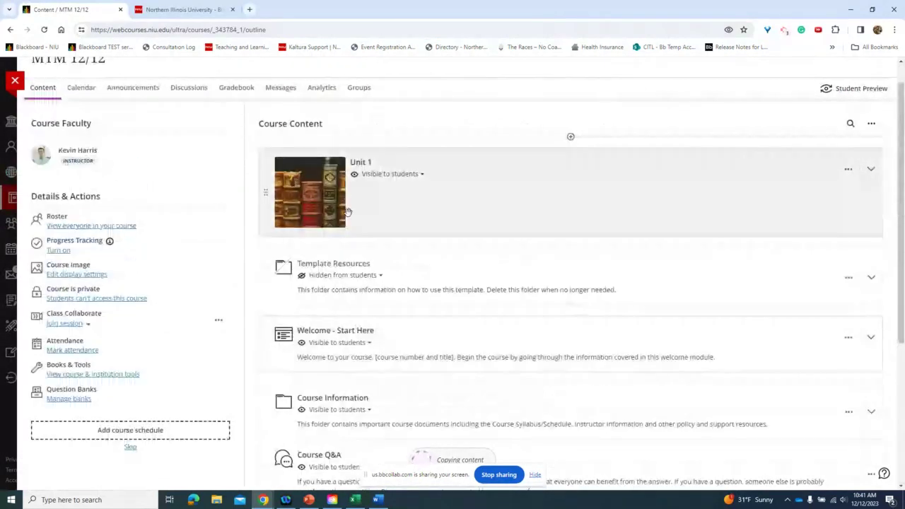
pyautogui.scroll(-5, 348, 364)
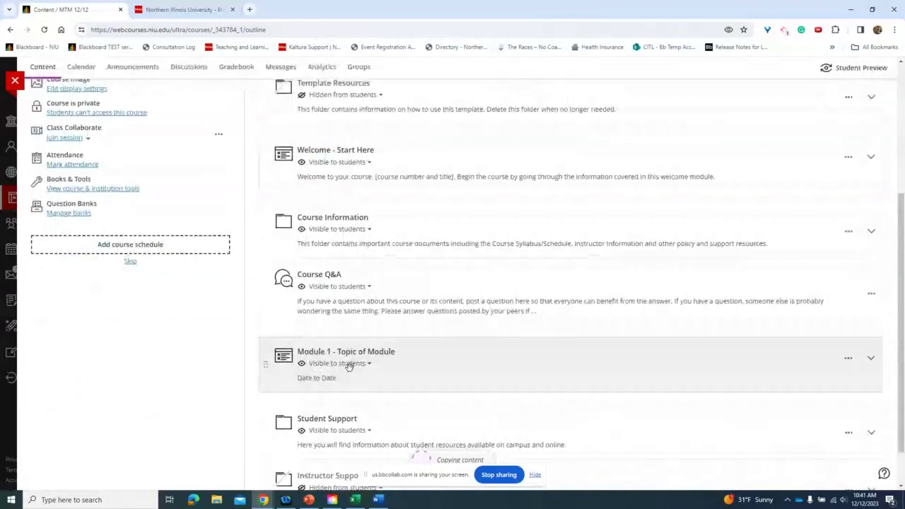
pyautogui.scroll(5, 350, 365)
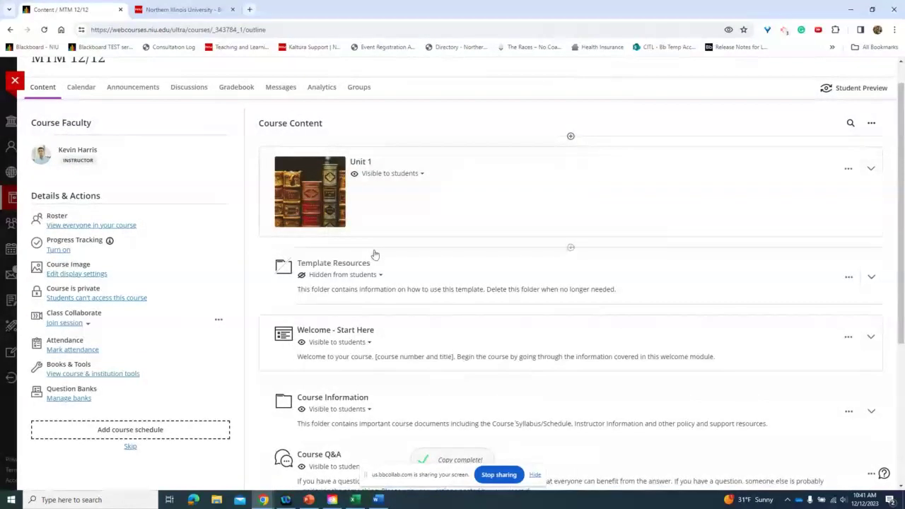
pyautogui.scroll(-2, 374, 253)
pyautogui.scroll(-1, 288, 144)
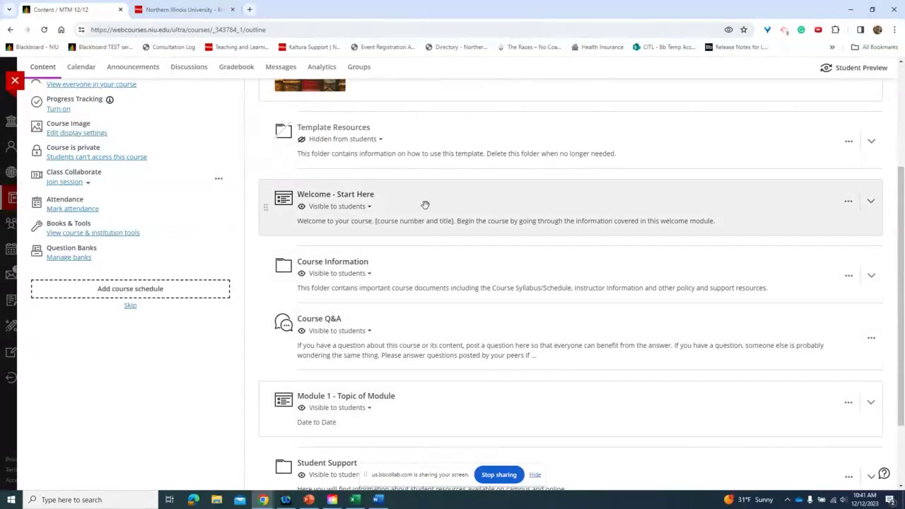
# Expand Welcome - Start Here and scroll through its pages down to Instructor Support
pyautogui.click(425, 205)
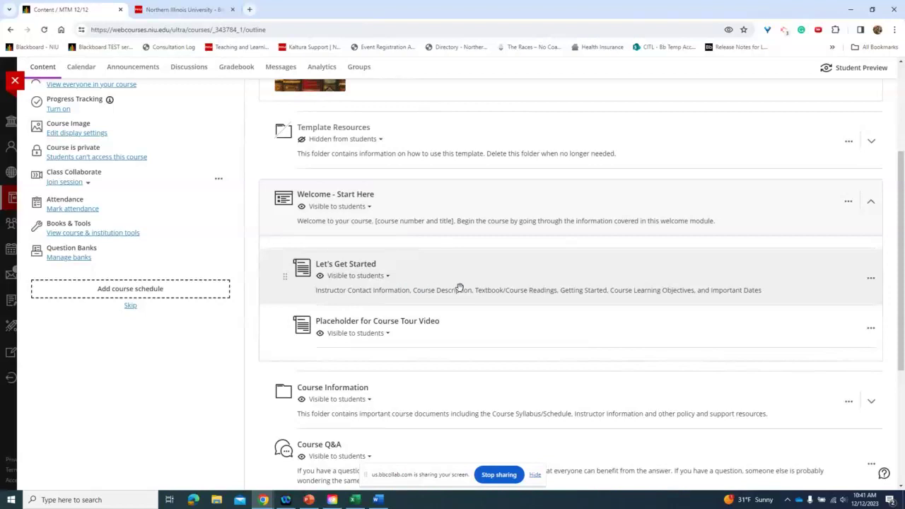
pyautogui.scroll(-1, 459, 287)
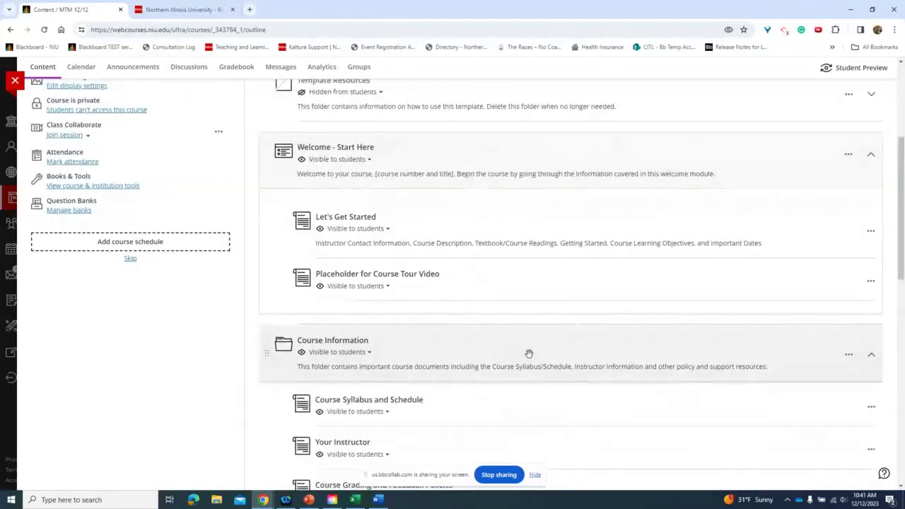
pyautogui.scroll(-2, 376, 337)
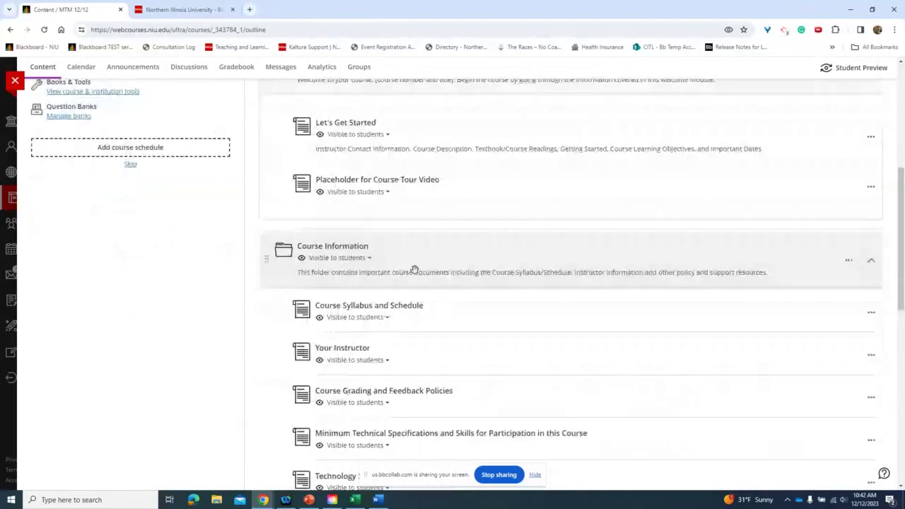
pyautogui.scroll(-2, 415, 271)
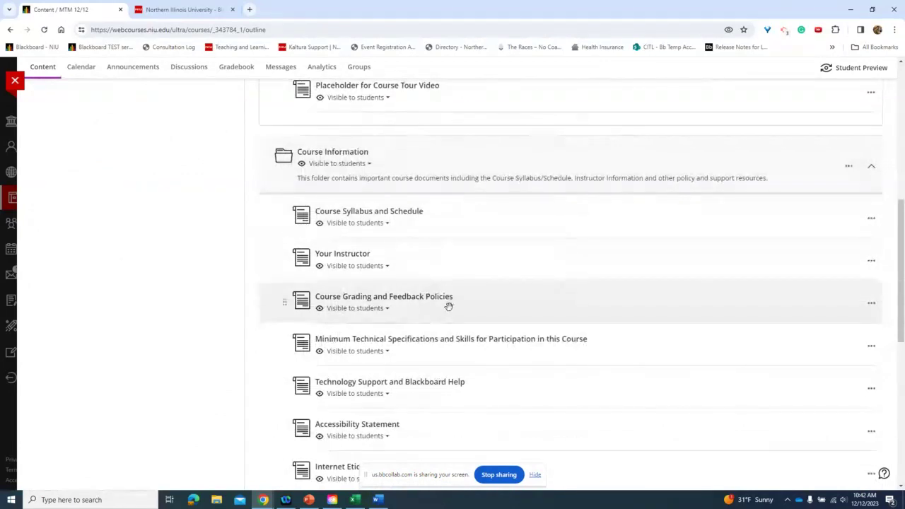
pyautogui.scroll(-5, 449, 304)
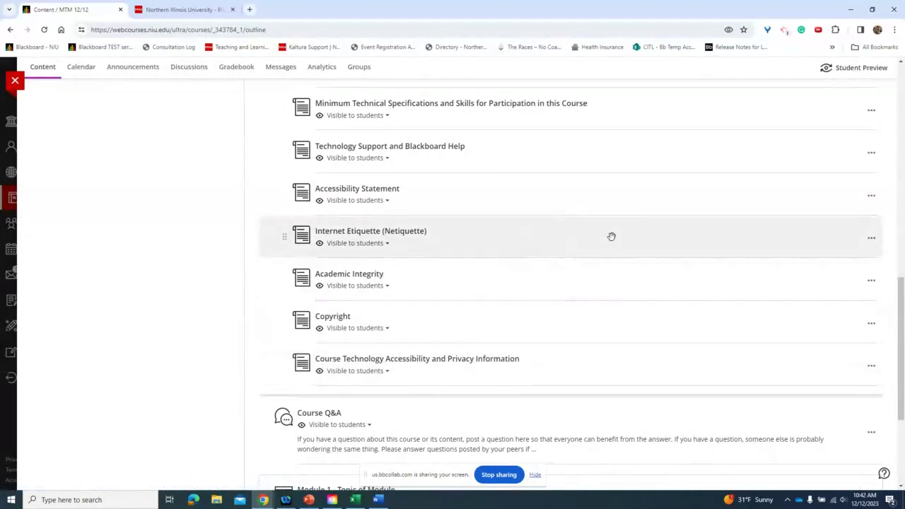
pyautogui.scroll(-2, 558, 237)
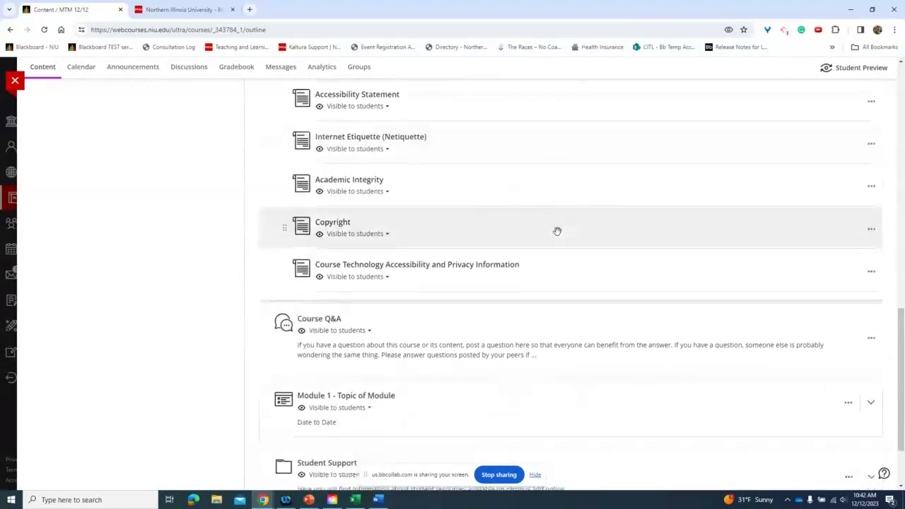
pyautogui.scroll(-1, 418, 236)
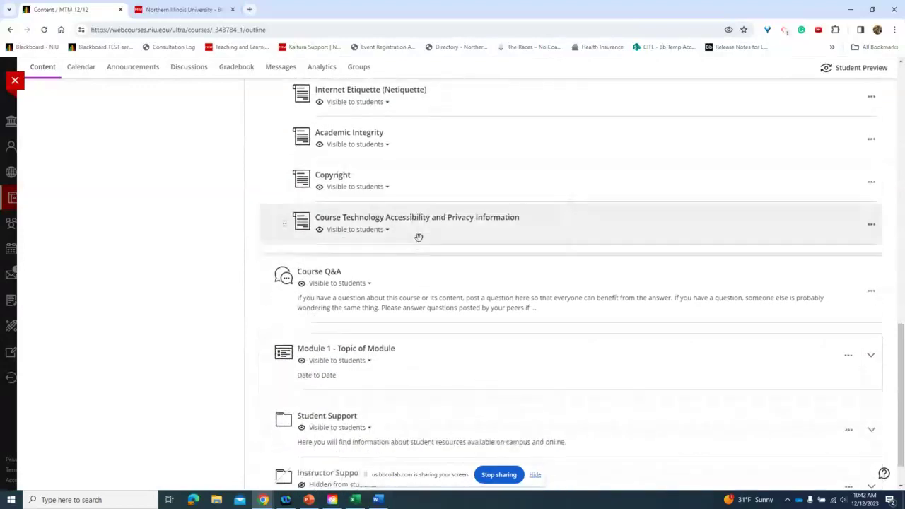
pyautogui.scroll(2, 442, 171)
pyautogui.scroll(-2, 440, 168)
pyautogui.scroll(-1, 440, 169)
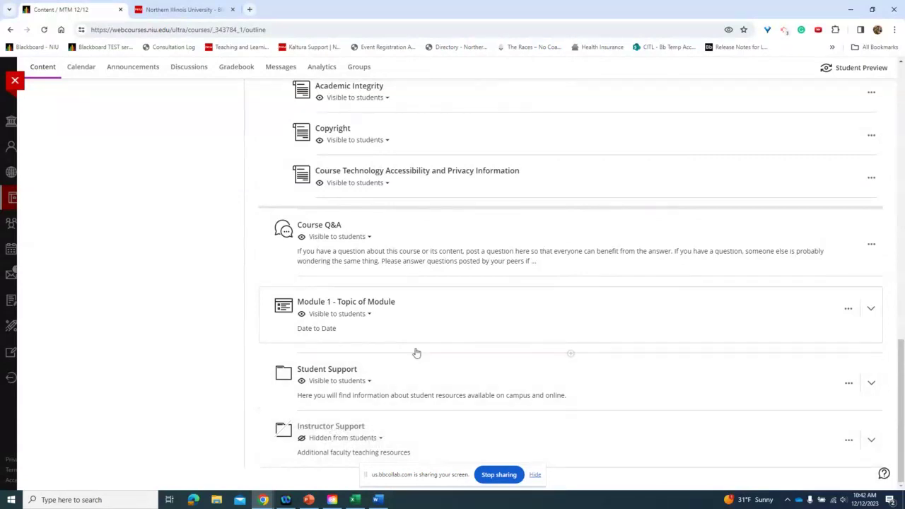
pyautogui.moveTo(571, 348)
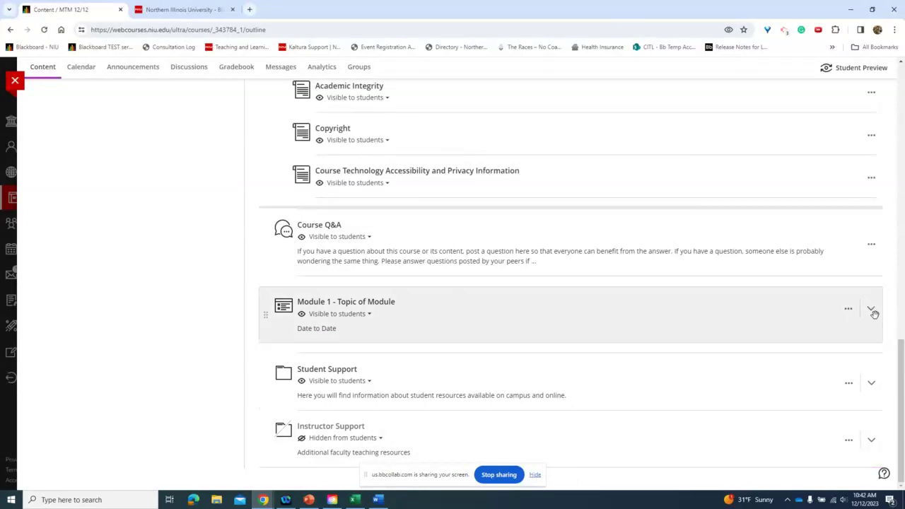
# Expand Module 1 - Topic of Module to show Introduction and Objectives, Readings and Media, and Activities
pyautogui.click(873, 311)
pyautogui.click(871, 310)
pyautogui.click(871, 310)
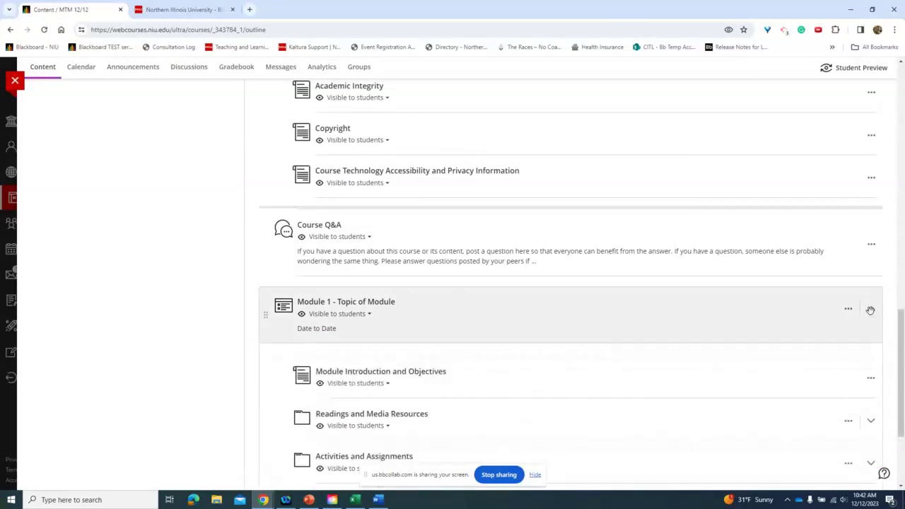
pyautogui.scroll(-3, 615, 337)
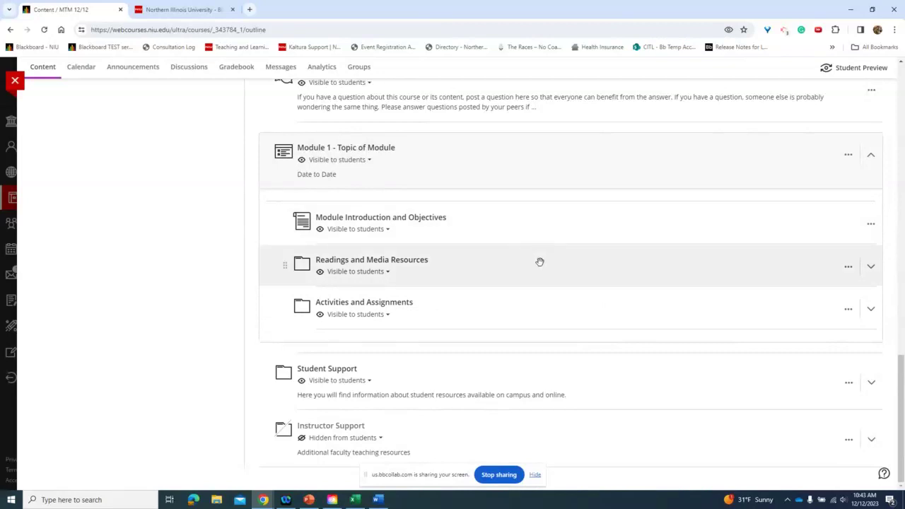
# Copy Module 1 - Topic of Module from the CITL Ultra Course View Template below Module 1
pyautogui.click(571, 353)
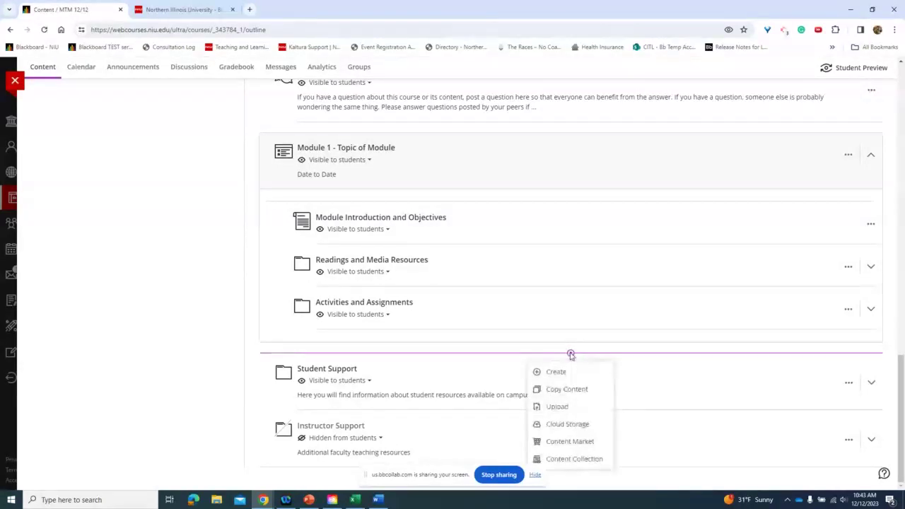
pyautogui.click(583, 396)
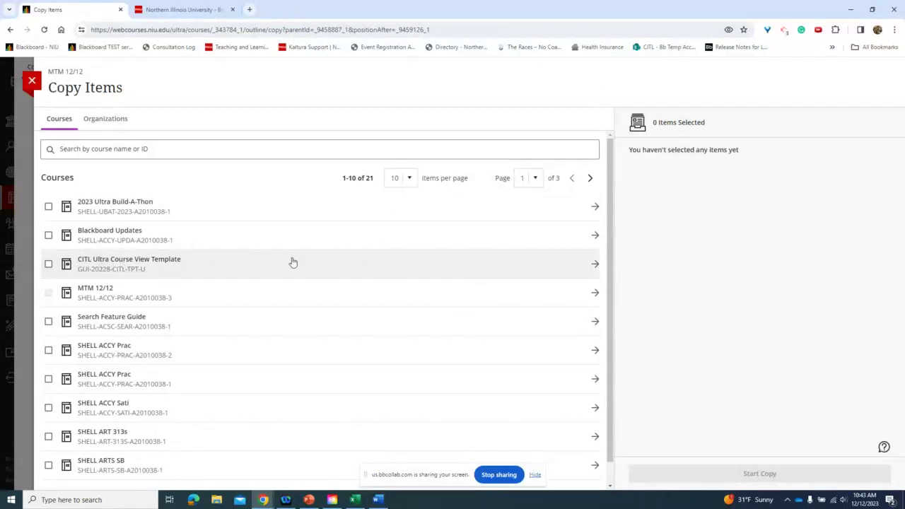
pyautogui.click(596, 266)
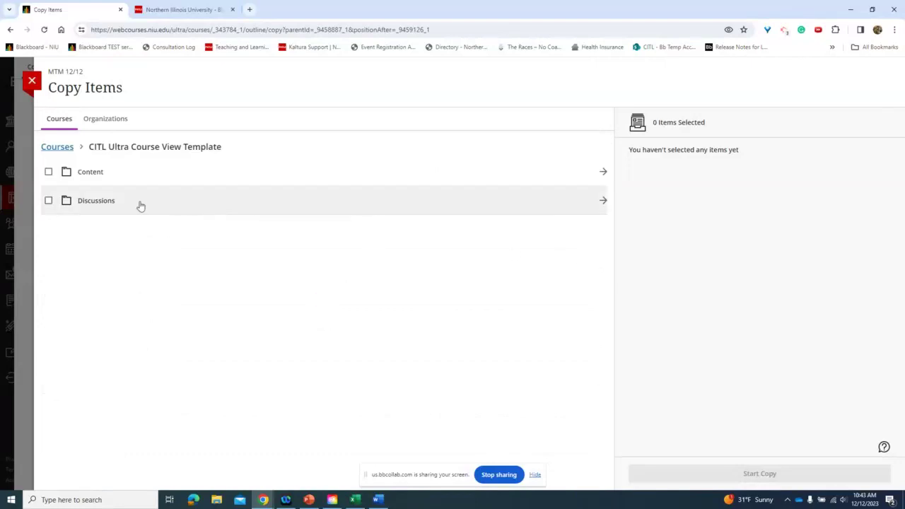
pyautogui.click(602, 174)
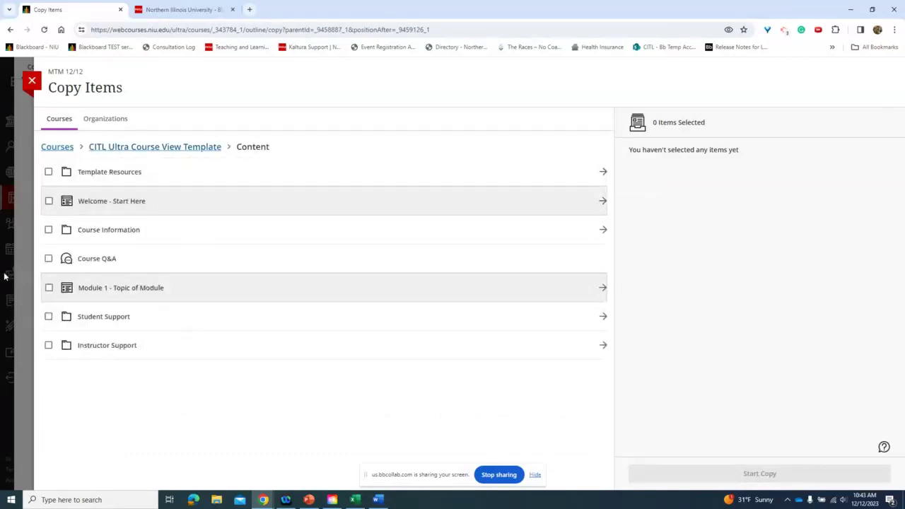
pyautogui.click(49, 288)
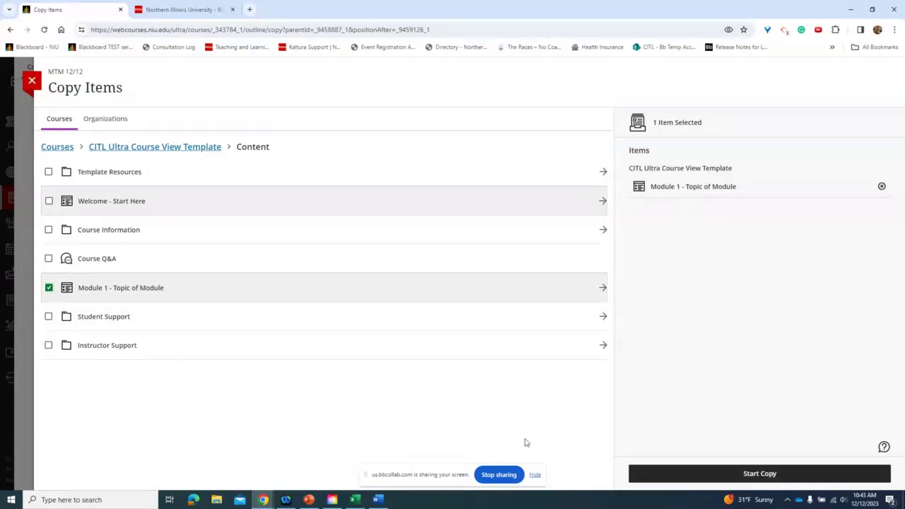
pyautogui.click(732, 471)
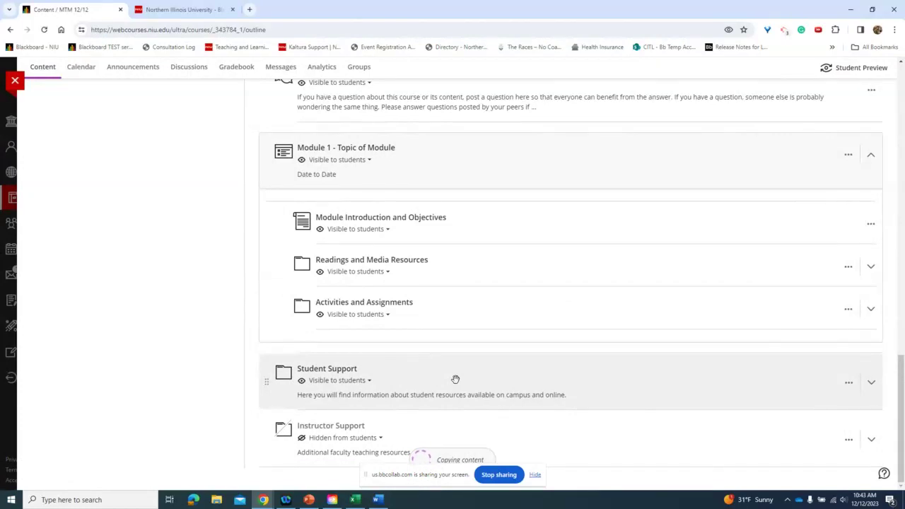
# Reload the outline, expand the hidden Module 1 copy and open its Edit settings
pyautogui.click(368, 31)
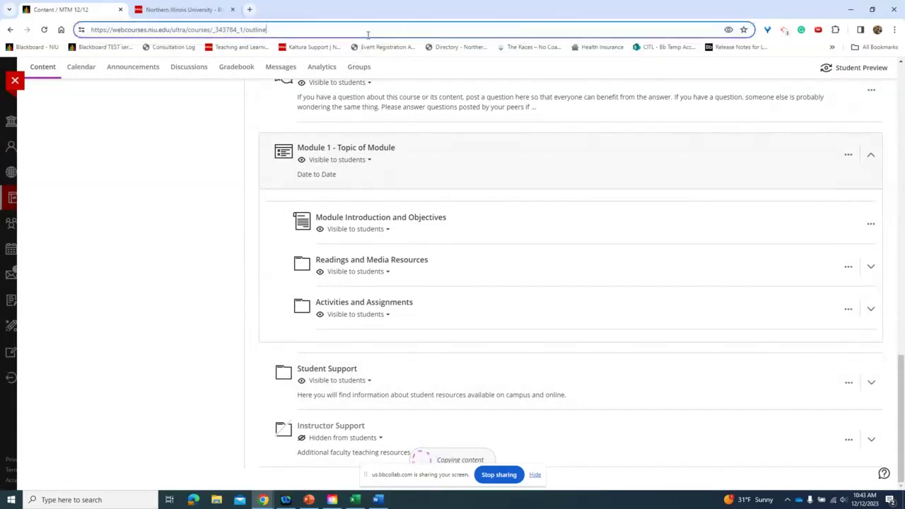
pyautogui.press('Return')
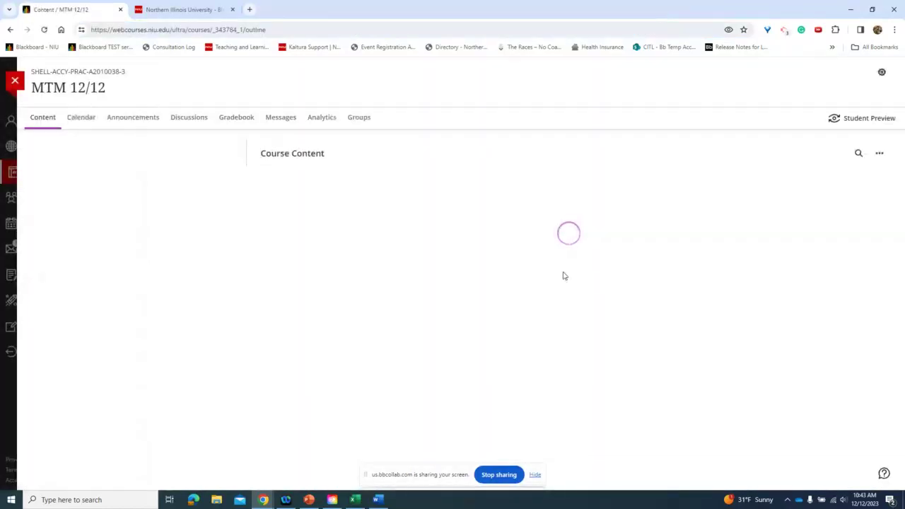
pyautogui.scroll(-3, 562, 276)
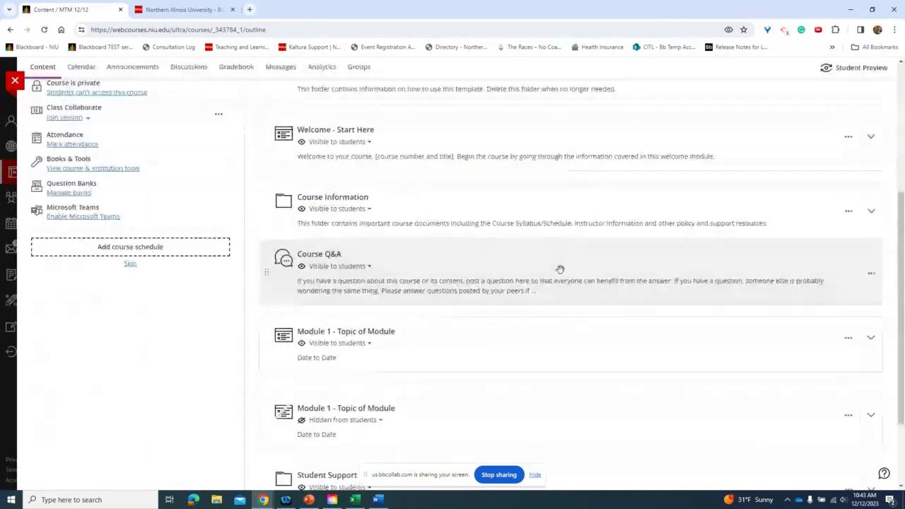
pyautogui.scroll(-2, 560, 270)
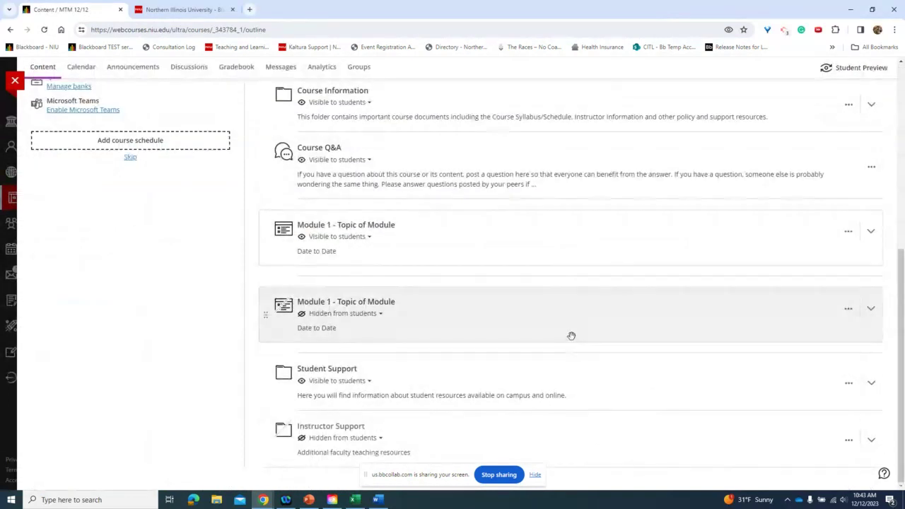
pyautogui.click(571, 336)
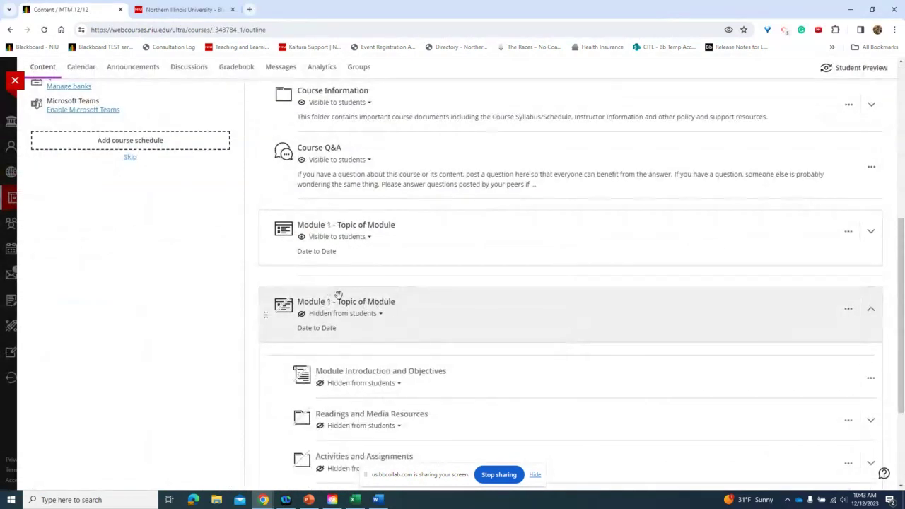
pyautogui.click(848, 309)
pyautogui.click(795, 325)
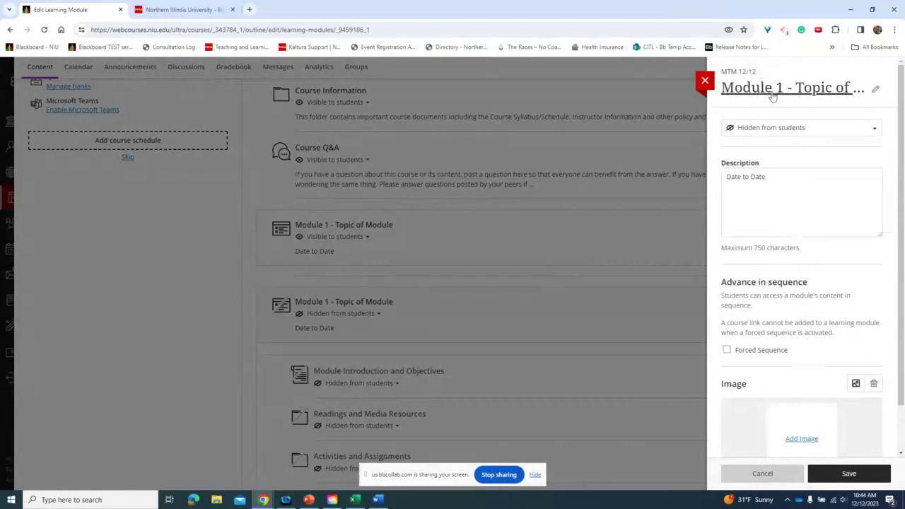
# Retitle the hidden module copy 'Unit 3' and save it
pyautogui.click(800, 87)
pyautogui.tripleClick(800, 87)
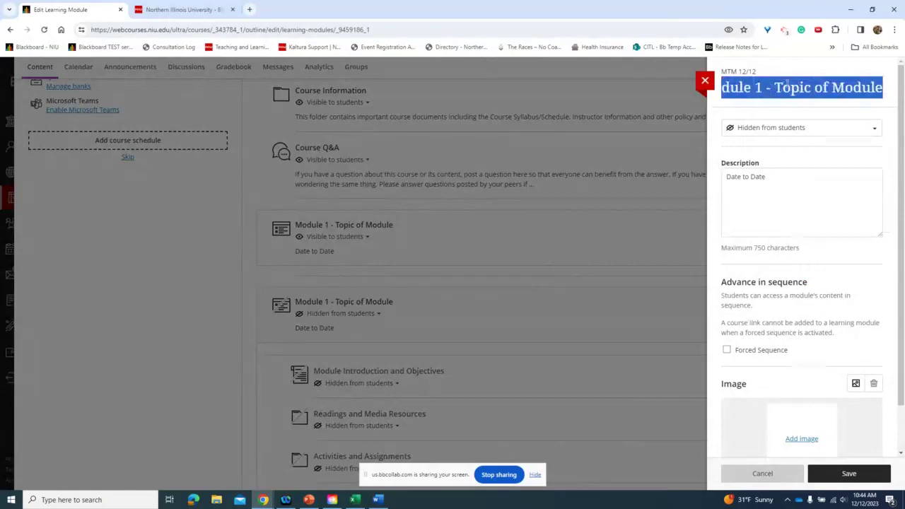
pyautogui.write('Unit 3:...')
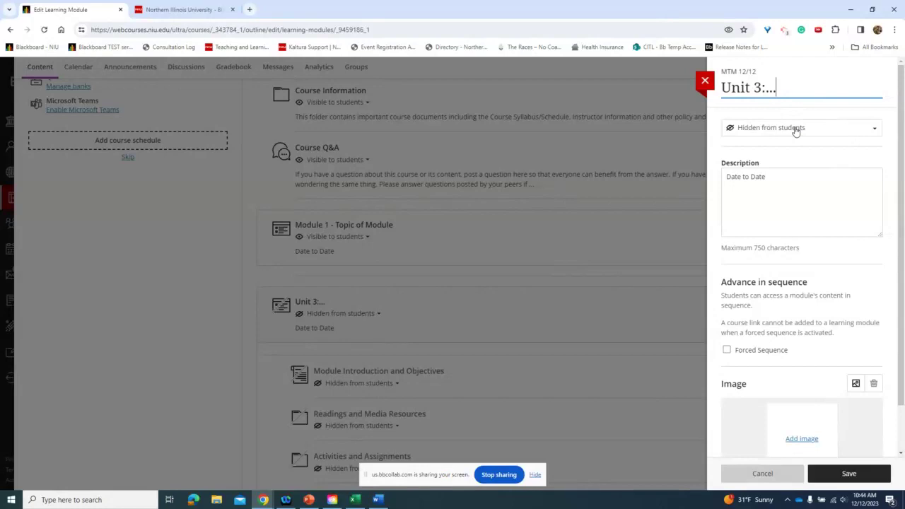
pyautogui.click(795, 129)
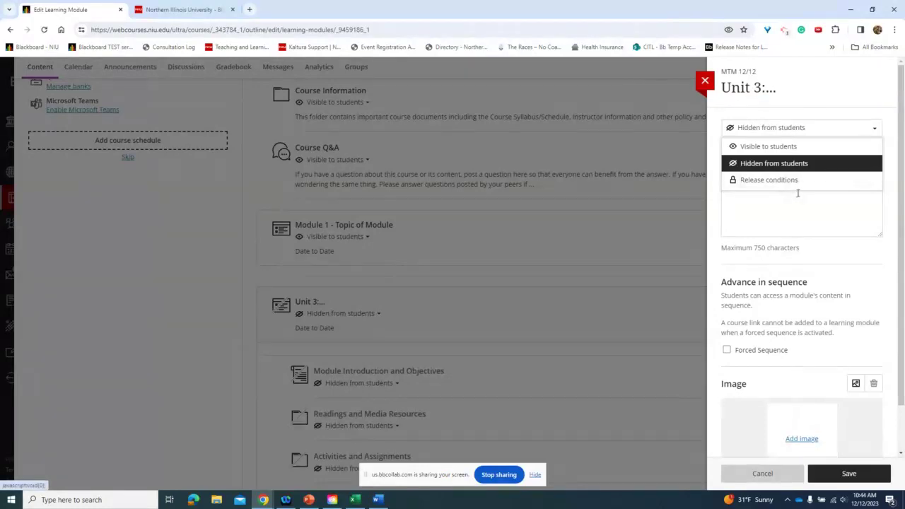
pyautogui.click(842, 472)
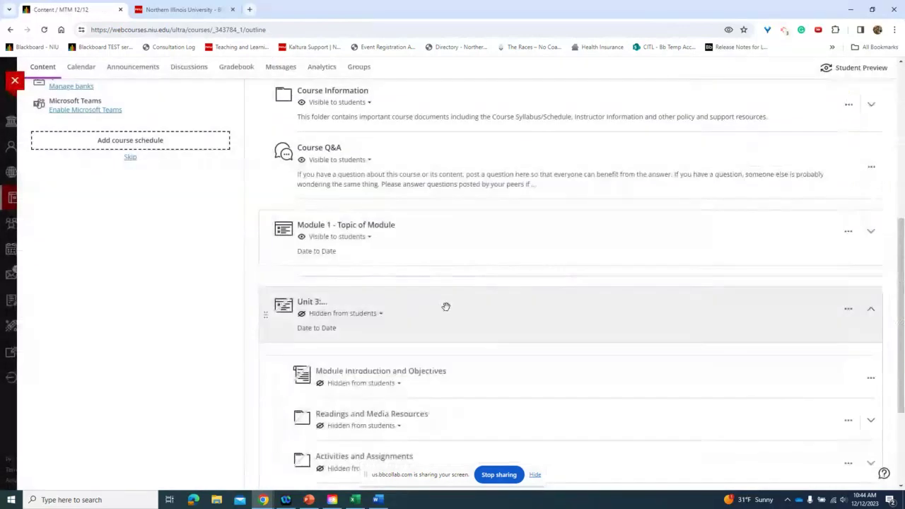
# Drag Unit 3 to a higher position in the course outline
pyautogui.moveTo(446, 306); pyautogui.dragTo(568, 275)
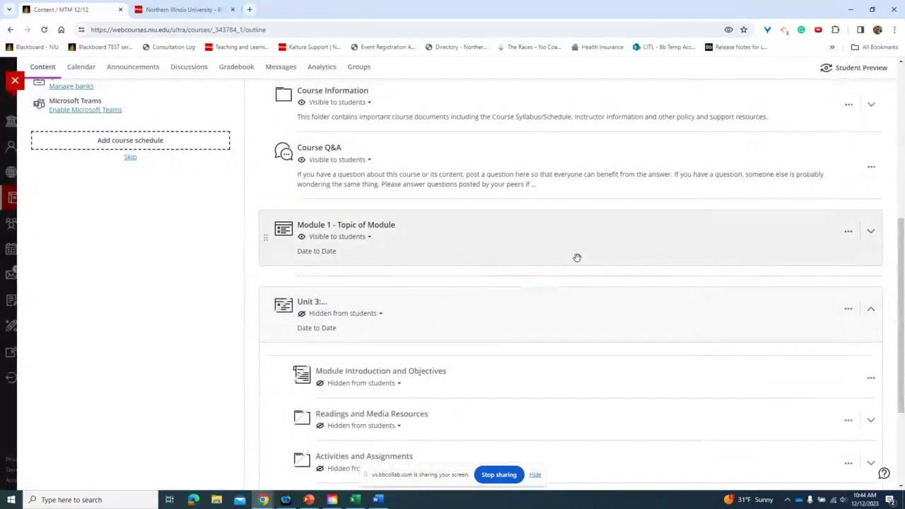
pyautogui.moveTo(541, 359)
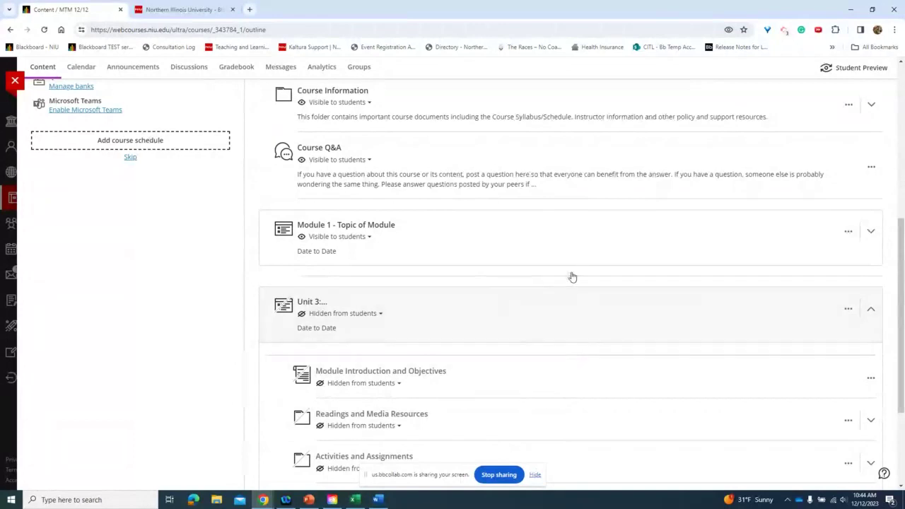
pyautogui.moveTo(573, 281)
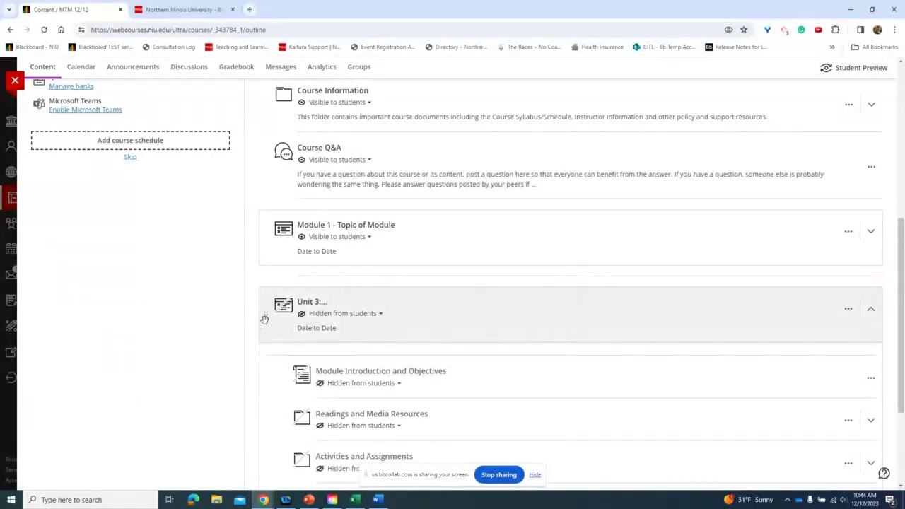
# Drag Unit 3 to the top of the course outline
pyautogui.moveTo(265, 294); pyautogui.dragTo(263, 154)
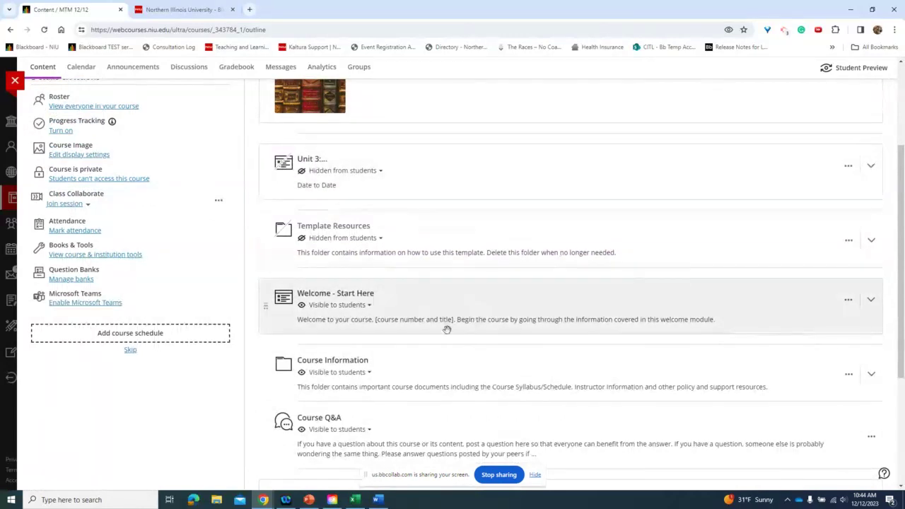
pyautogui.scroll(-1, 548, 343)
pyautogui.scroll(-1, 549, 343)
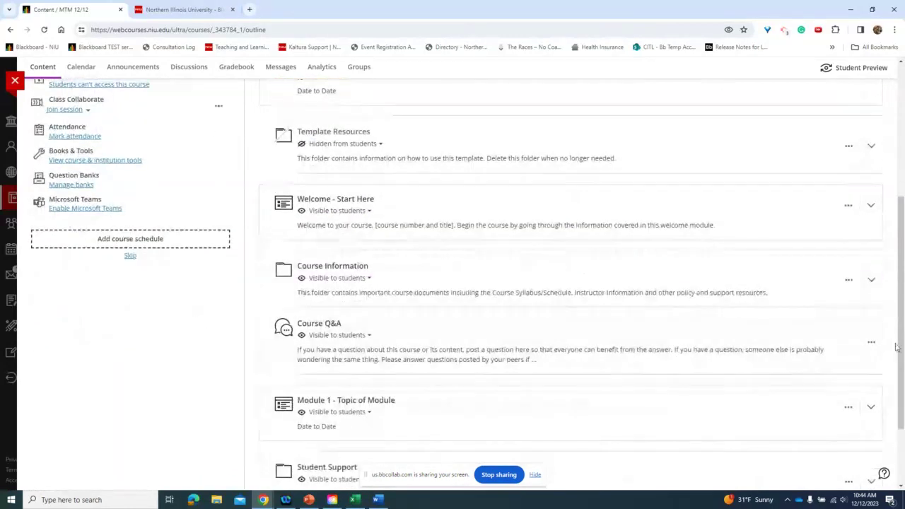
# Permanently delete the Course Q&A discussion, then show the add-content options after Instructor Support
pyautogui.click(873, 343)
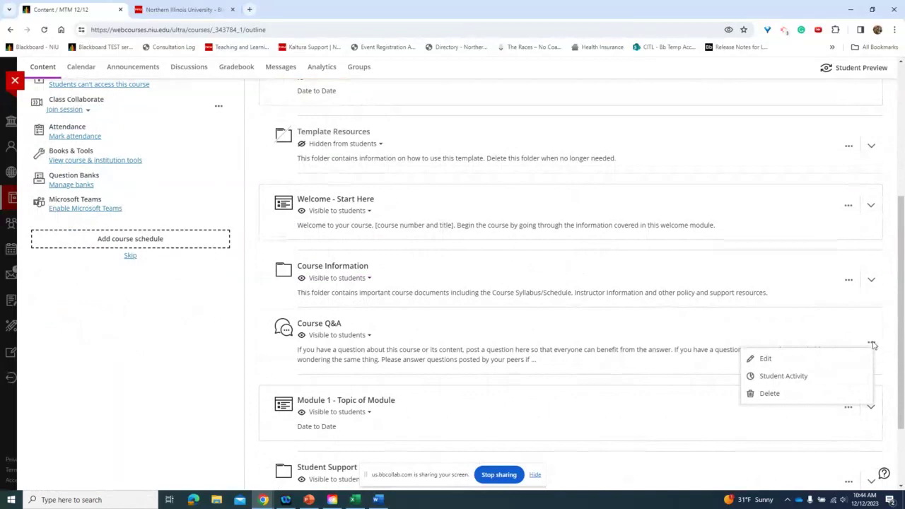
pyautogui.click(813, 393)
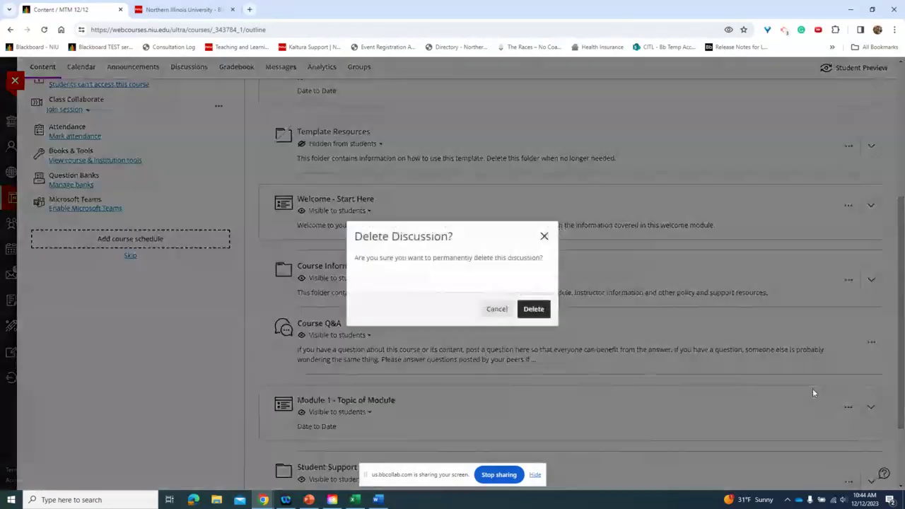
pyautogui.click(535, 309)
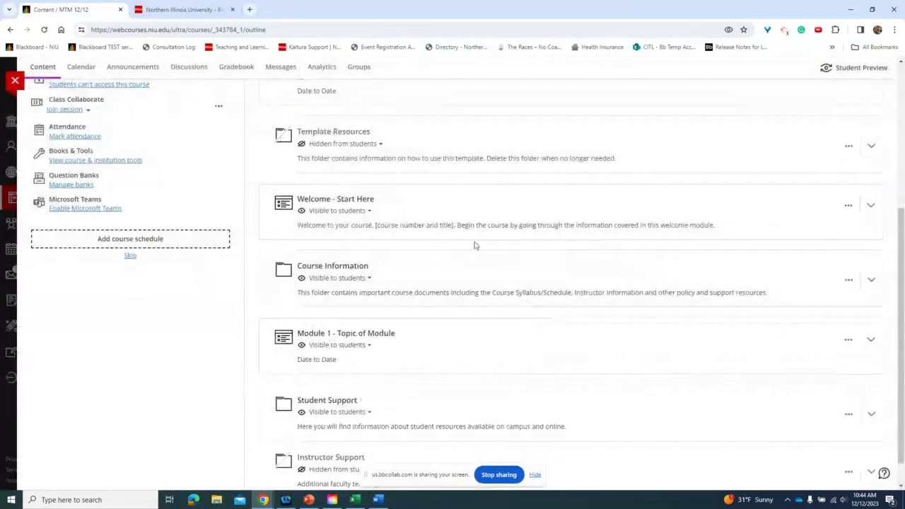
pyautogui.scroll(-1, 531, 298)
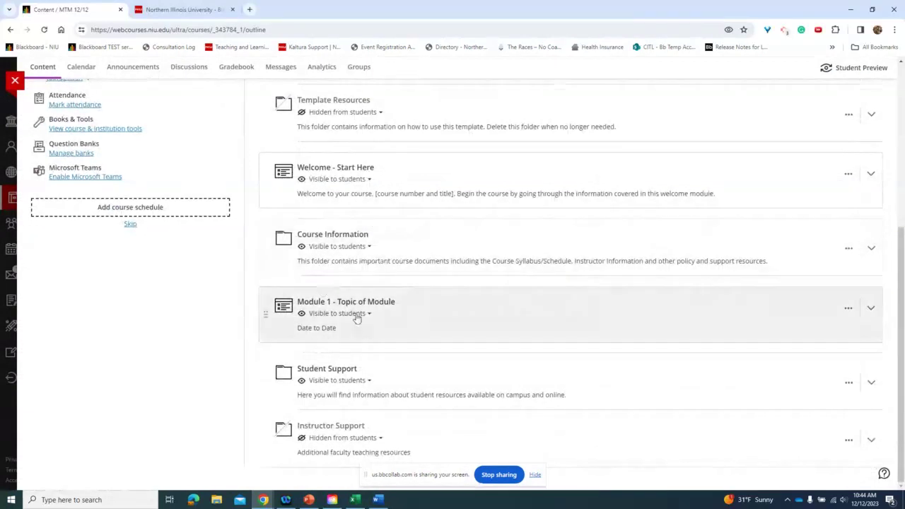
pyautogui.click(570, 468)
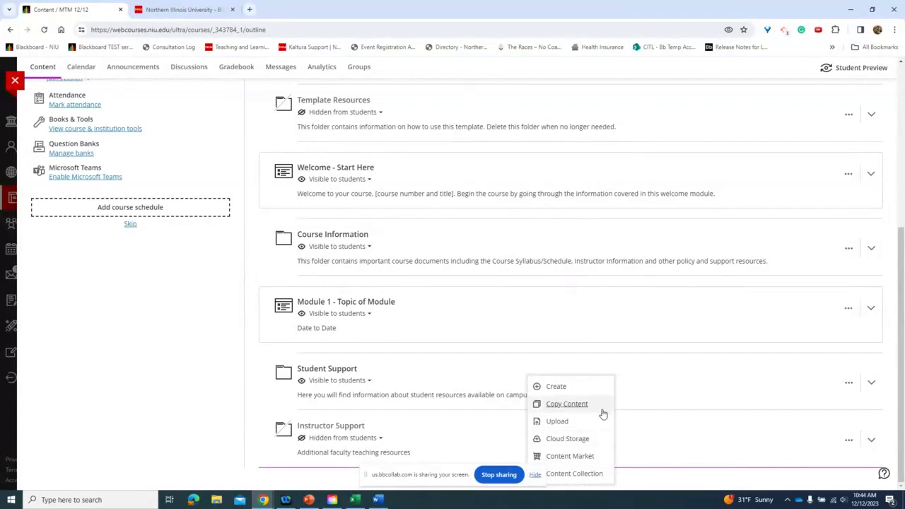
# Browse the Content Market tools, close it, and reopen the add-content options above Instructor Support
pyautogui.click(585, 461)
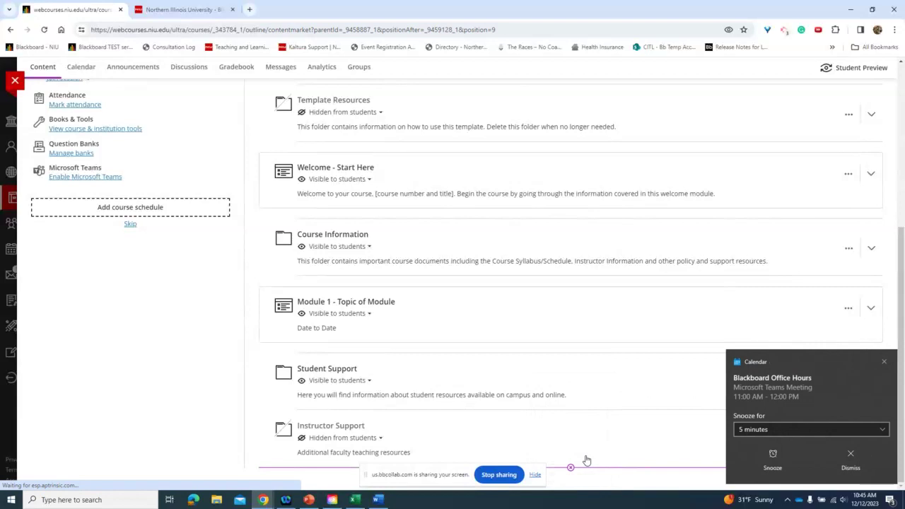
pyautogui.scroll(-5, 452, 370)
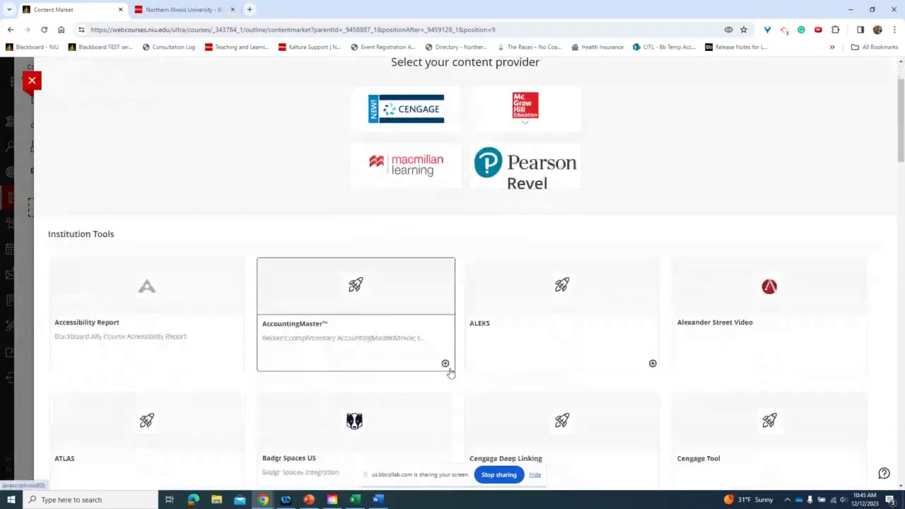
pyautogui.scroll(-1, 455, 366)
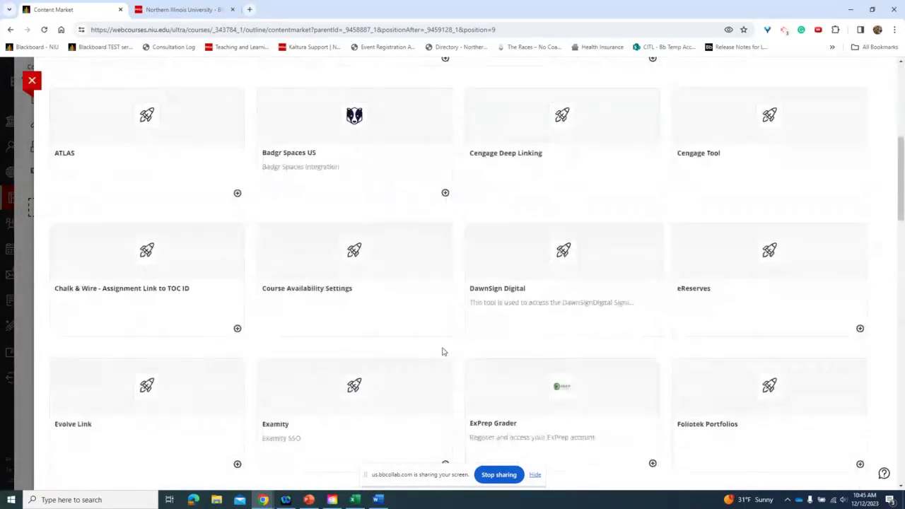
pyautogui.scroll(-3, 524, 267)
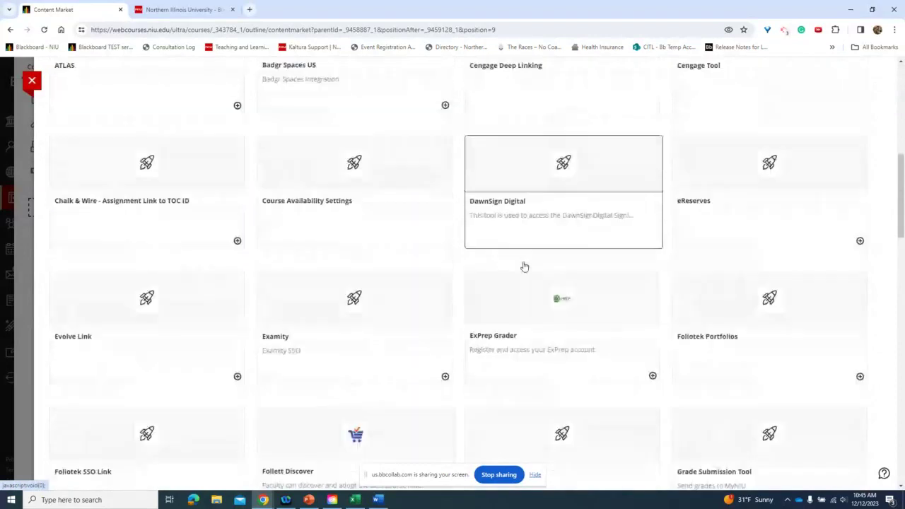
pyautogui.scroll(-5, 524, 267)
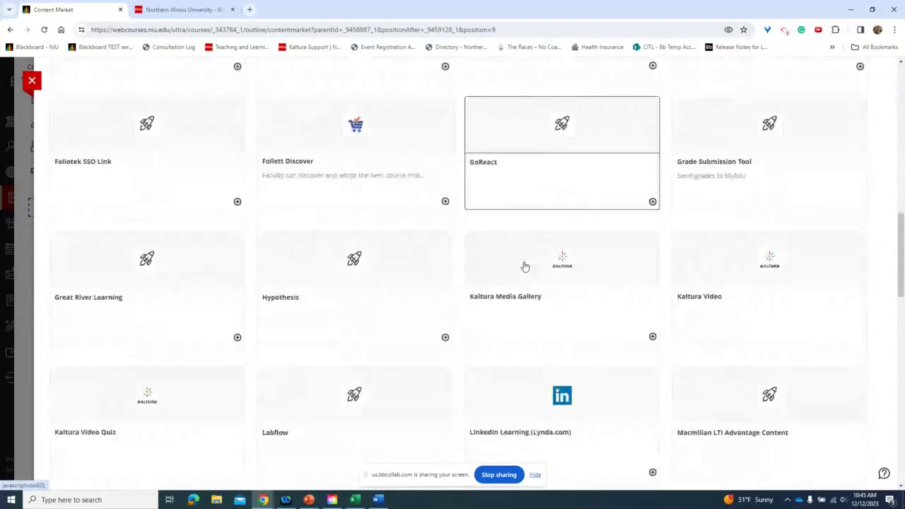
pyautogui.scroll(-3, 524, 266)
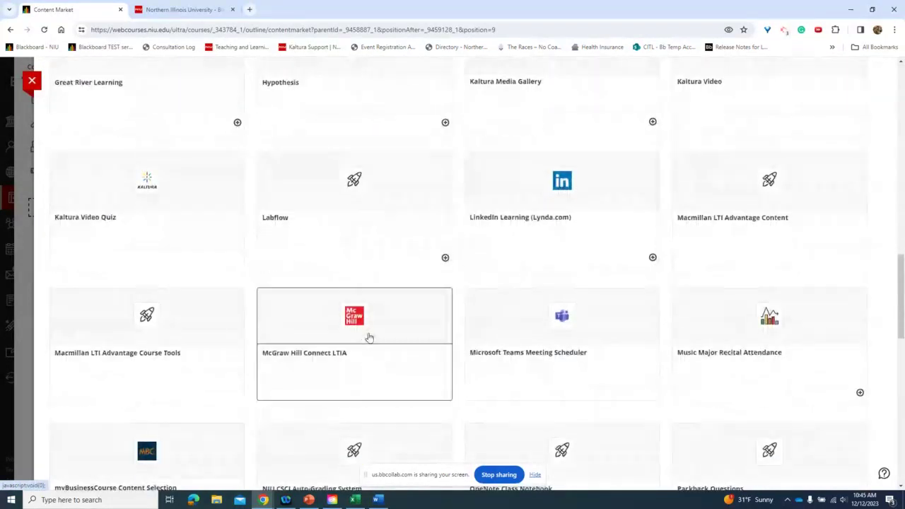
pyautogui.scroll(-3, 491, 342)
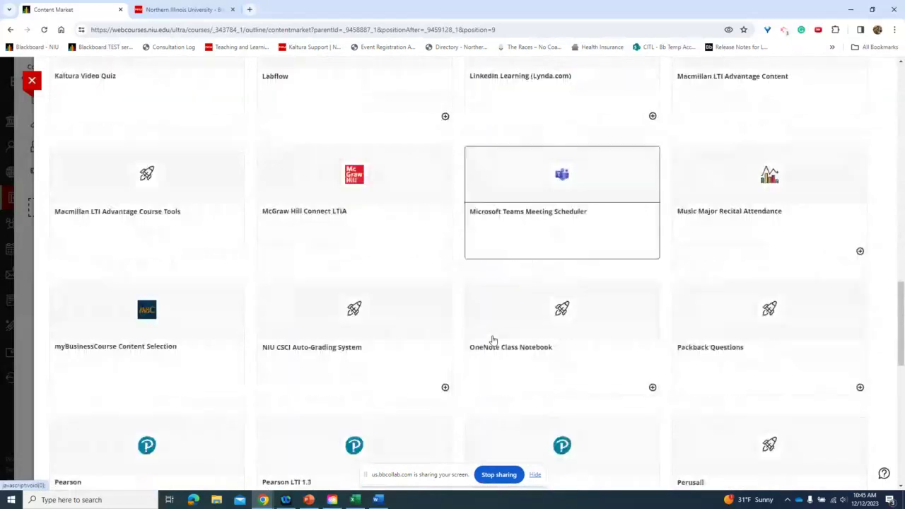
pyautogui.scroll(-3, 493, 341)
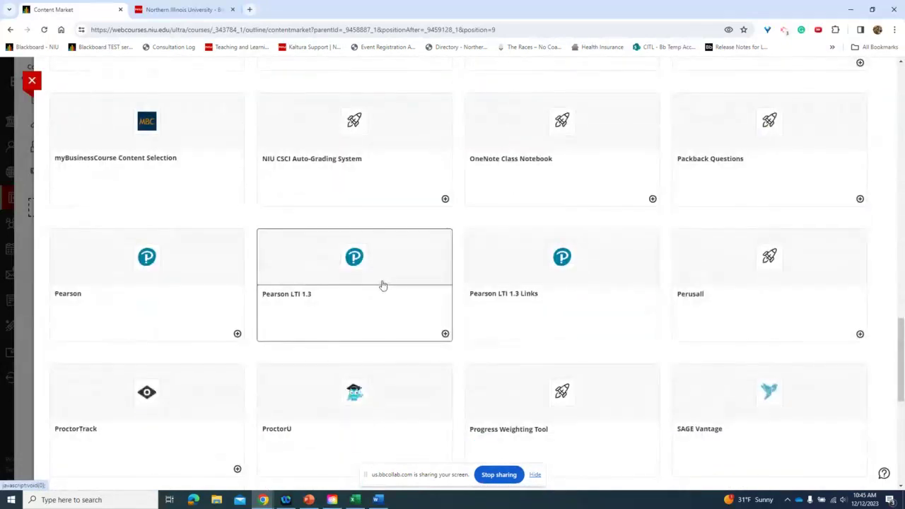
pyautogui.scroll(-2, 356, 284)
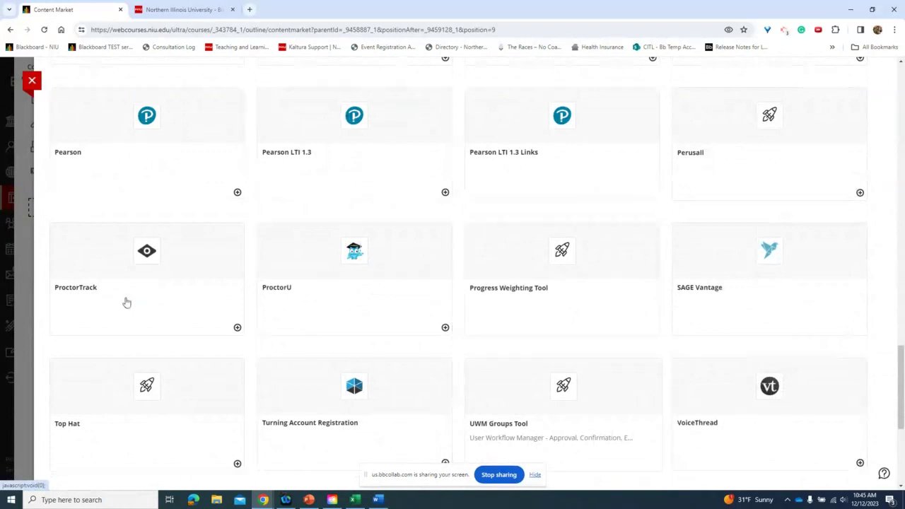
pyautogui.click(31, 82)
pyautogui.click(570, 410)
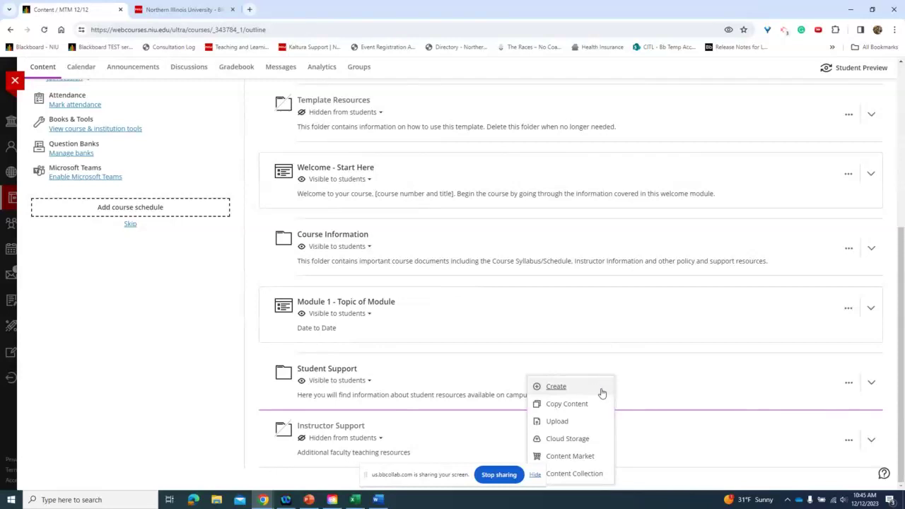
pyautogui.click(559, 404)
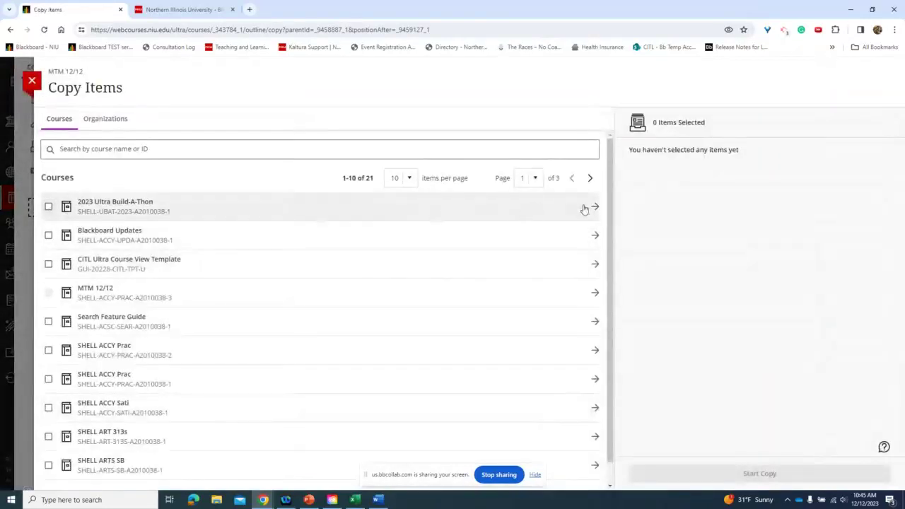
pyautogui.click(48, 206)
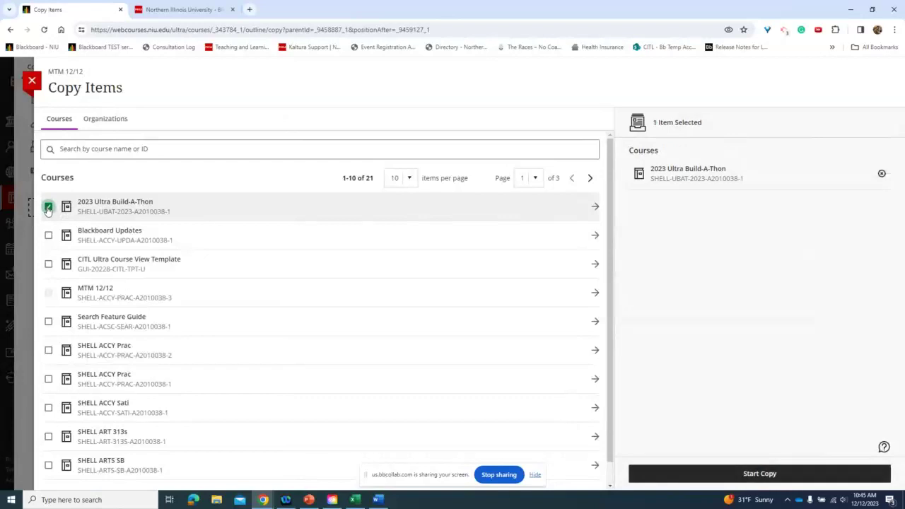
pyautogui.click(48, 207)
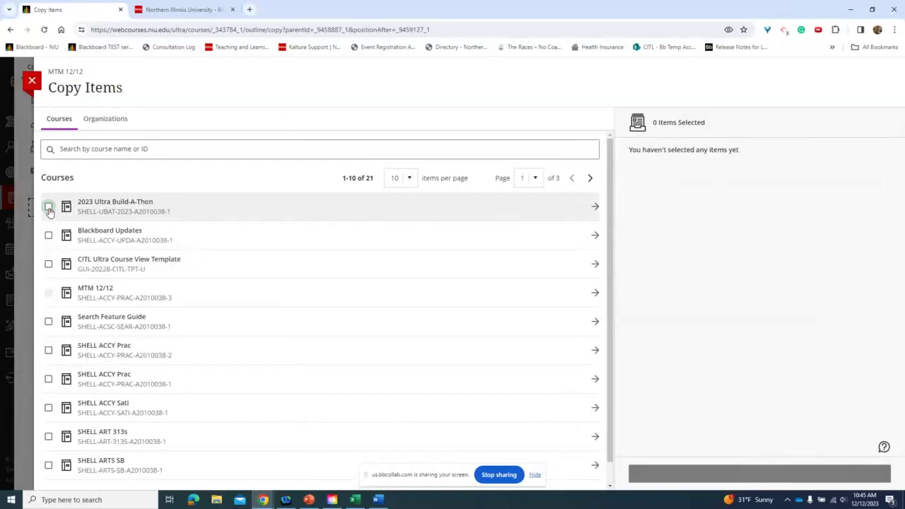
pyautogui.click(596, 208)
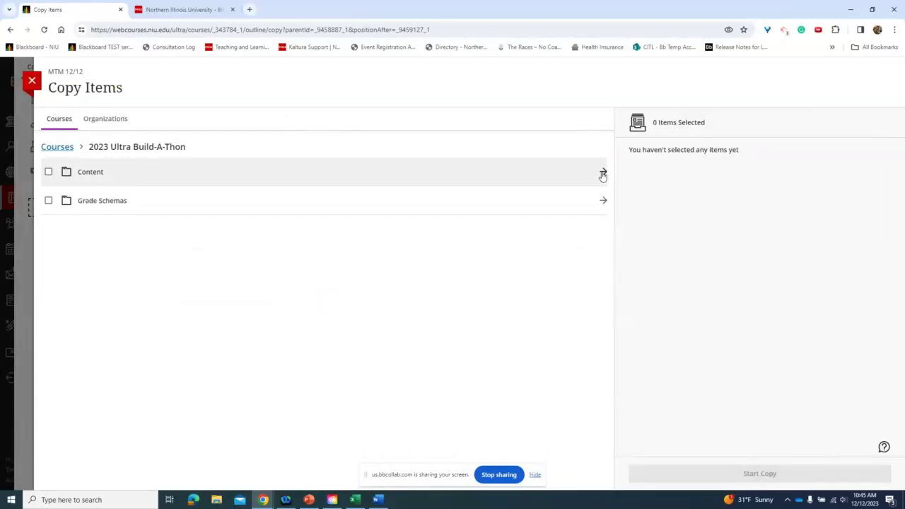
pyautogui.click(603, 172)
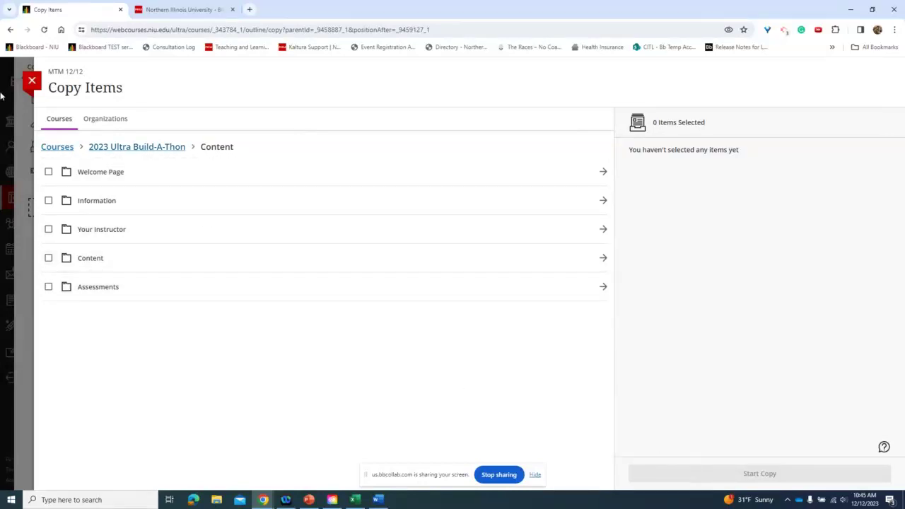
pyautogui.click(32, 81)
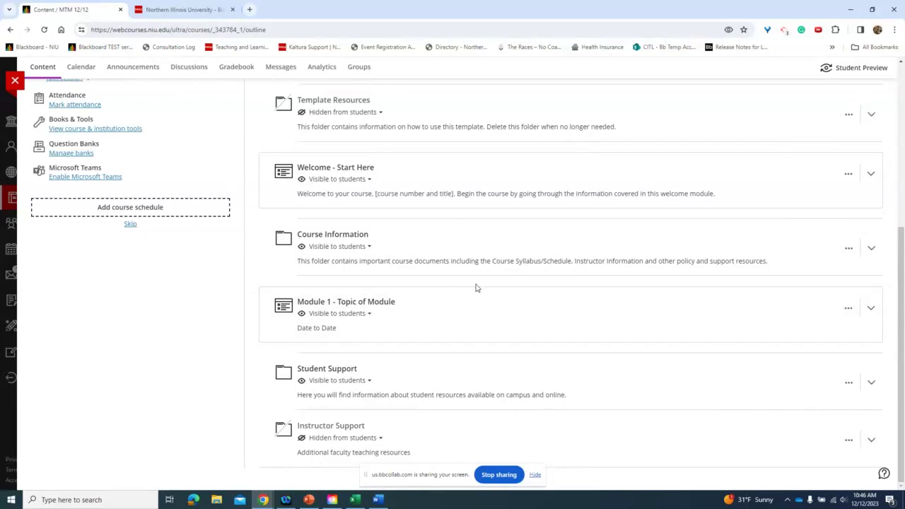
pyautogui.moveTo(554, 224); pyautogui.dragTo(439, 222)
pyautogui.scroll(2, 438, 220)
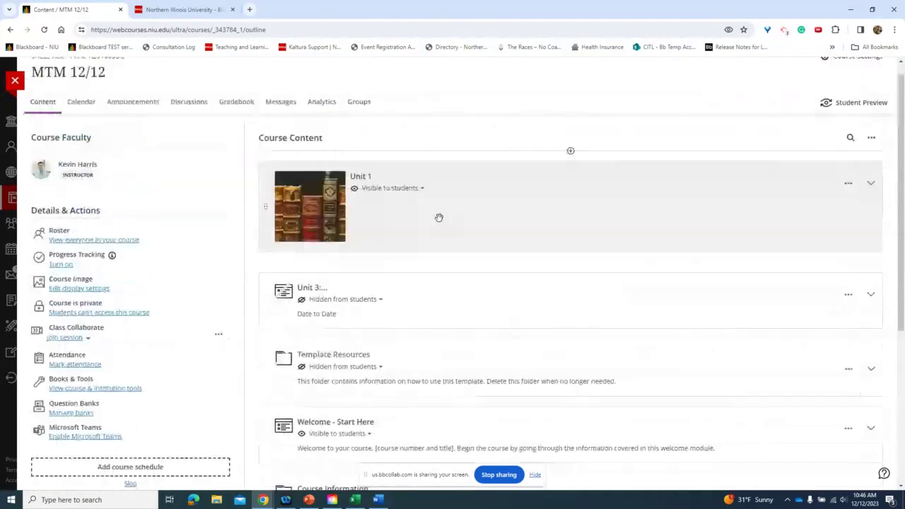
pyautogui.scroll(1, 438, 217)
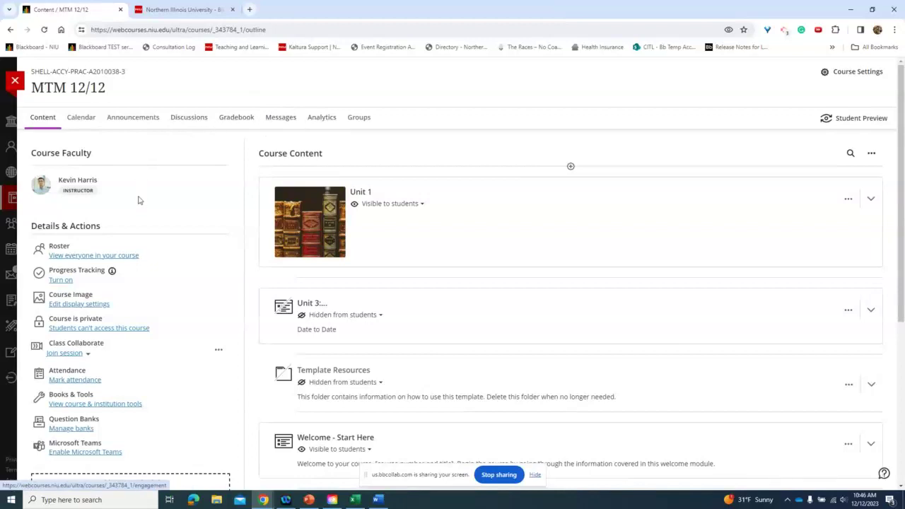
pyautogui.scroll(-2, 128, 233)
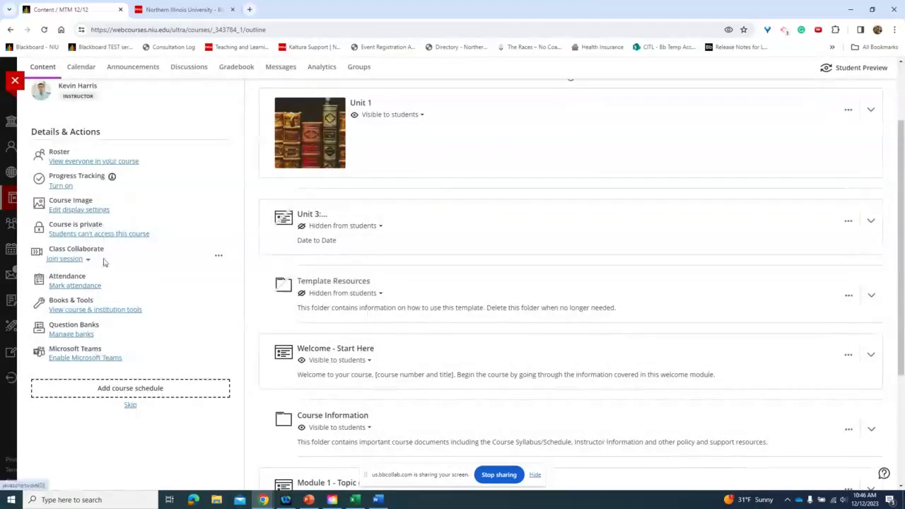
pyautogui.click(218, 256)
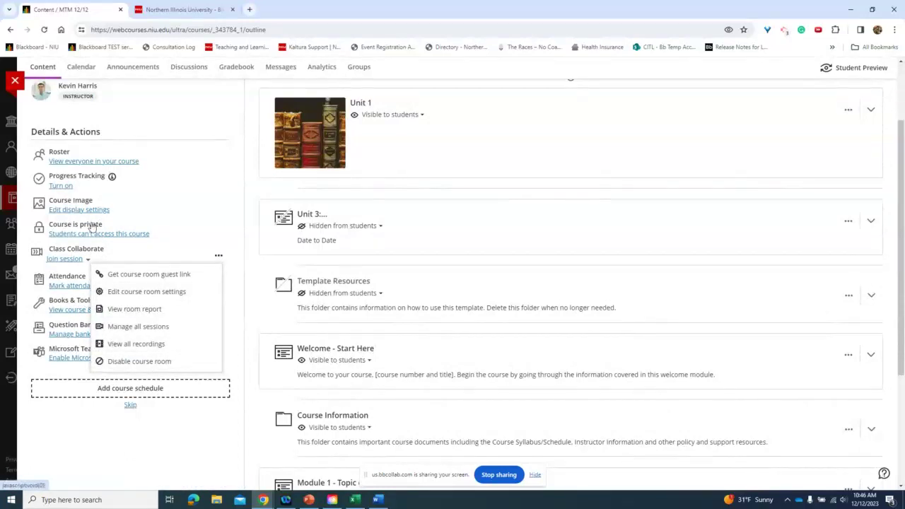
pyautogui.click(118, 150)
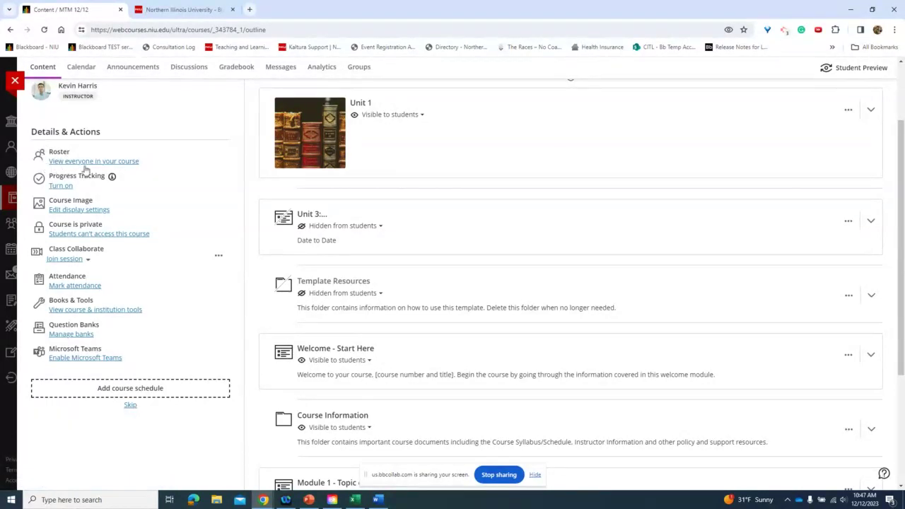
pyautogui.click(72, 161)
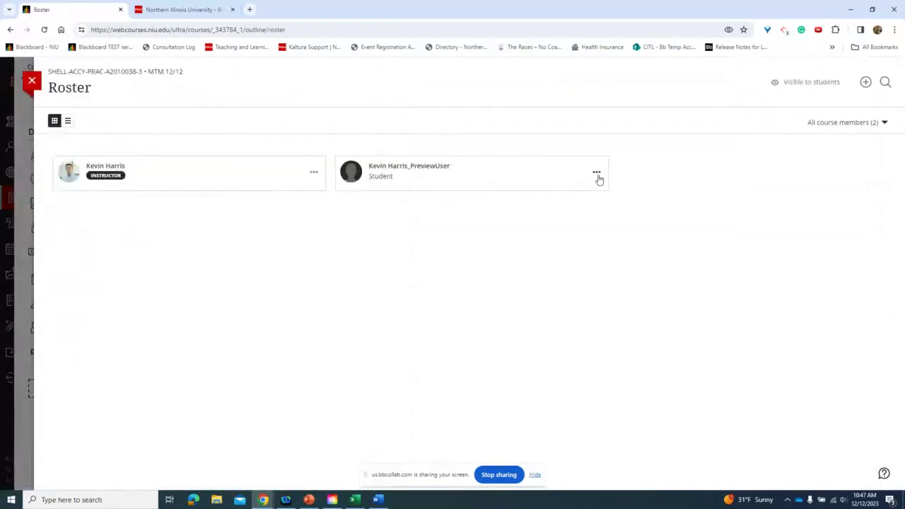
pyautogui.click(596, 175)
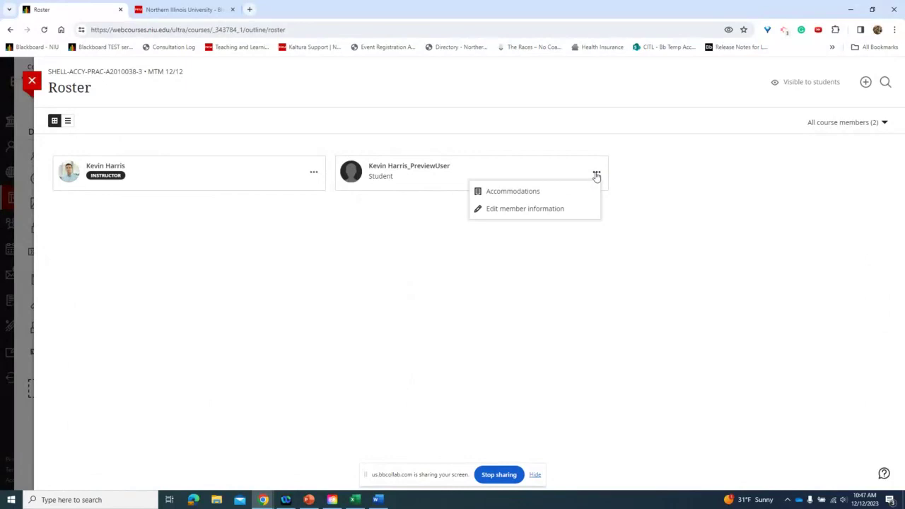
pyautogui.click(575, 190)
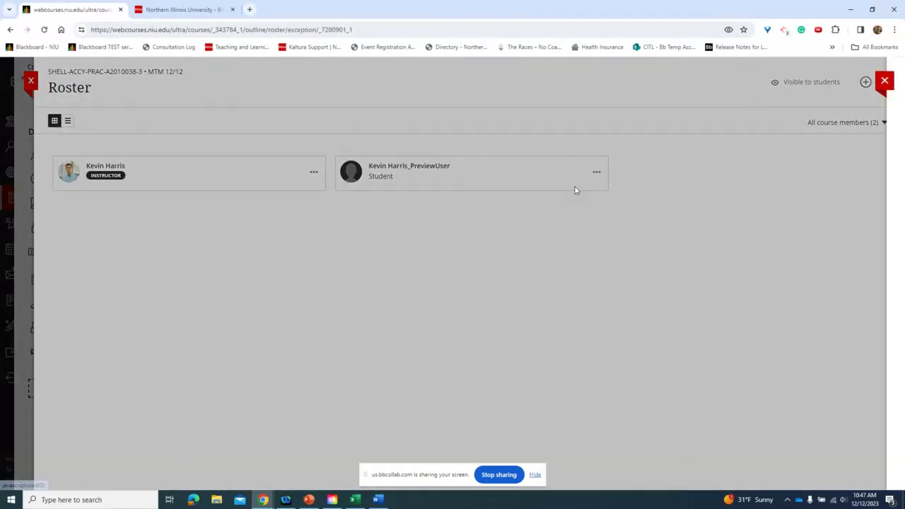
pyautogui.click(725, 224)
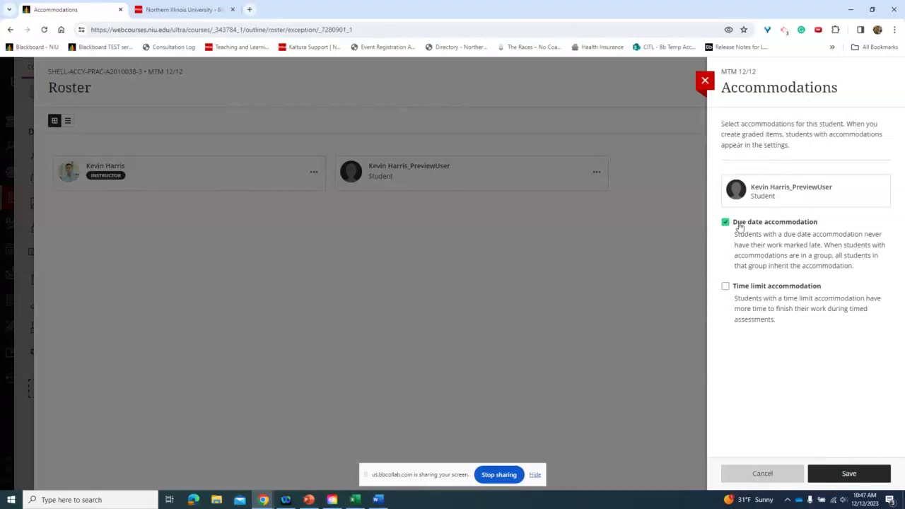
pyautogui.click(726, 223)
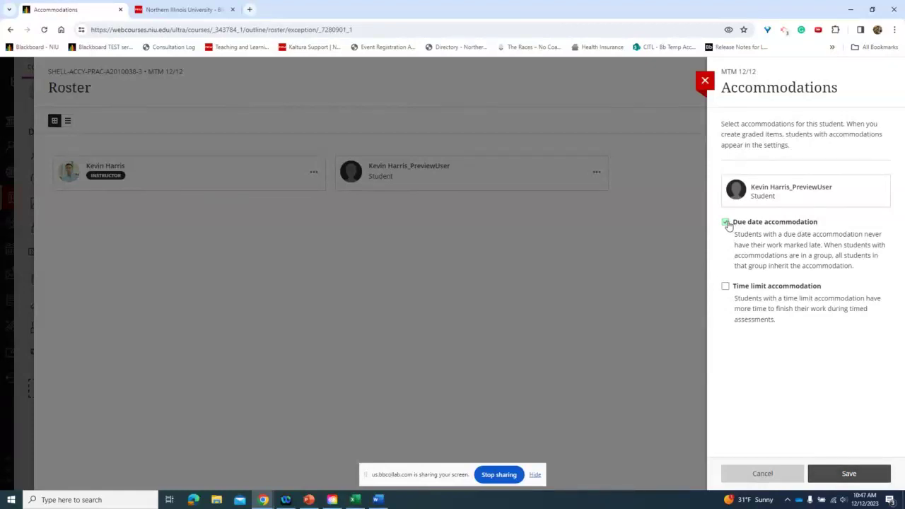
pyautogui.click(727, 287)
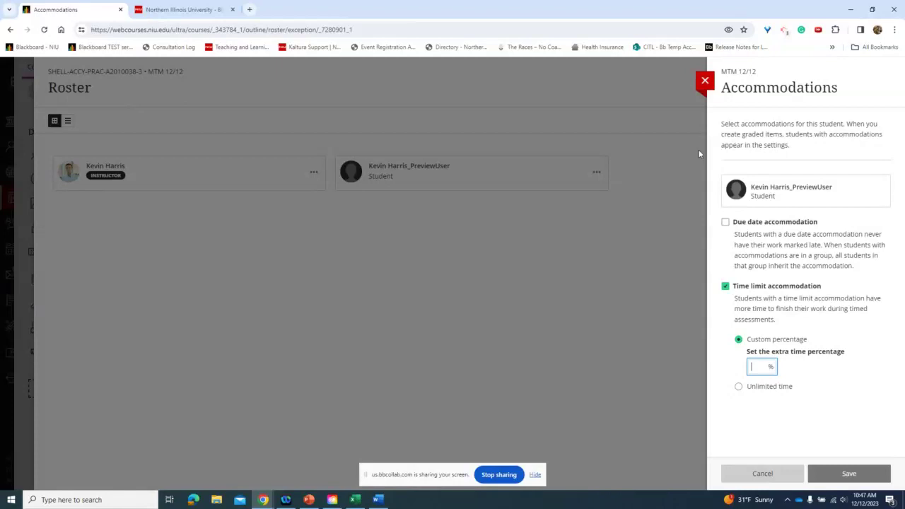
pyautogui.click(706, 81)
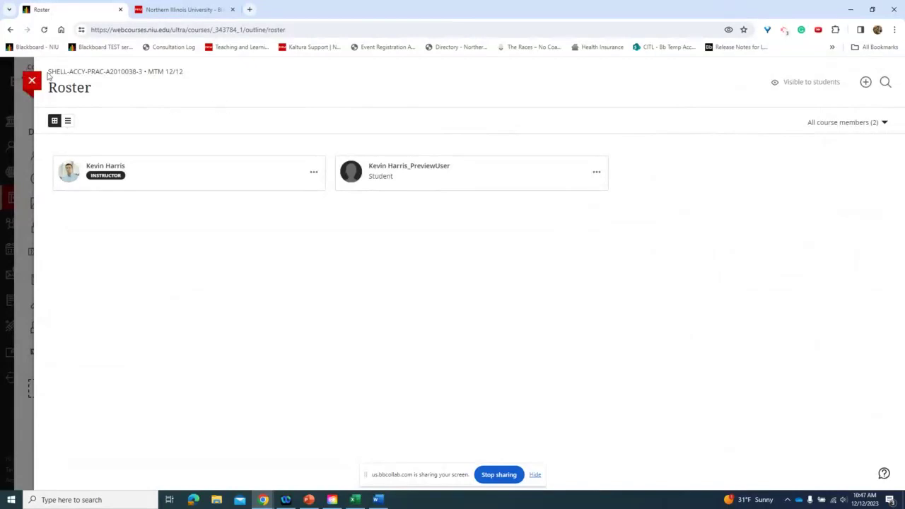
pyautogui.click(37, 86)
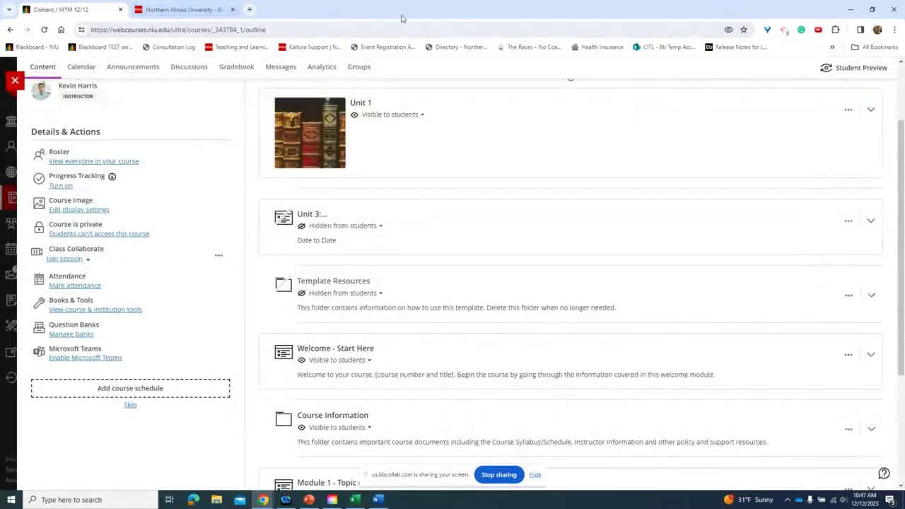
# Maximize the PowerPoint slide show and advance to slide 10, Course Migration
pyautogui.click(309, 500)
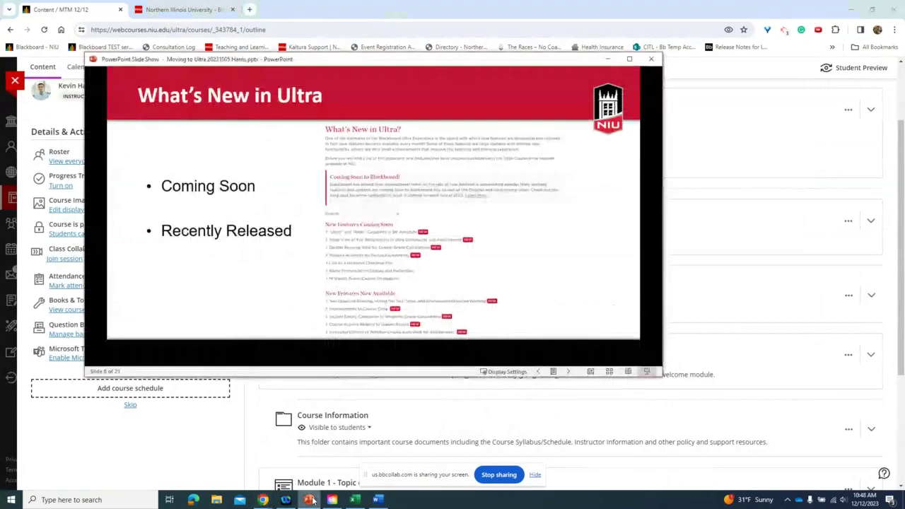
pyautogui.click(630, 60)
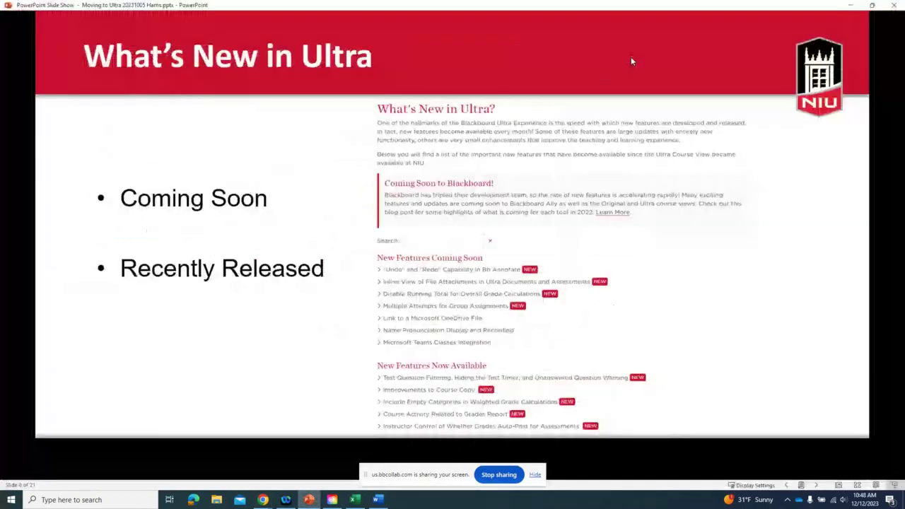
pyautogui.click(363, 302)
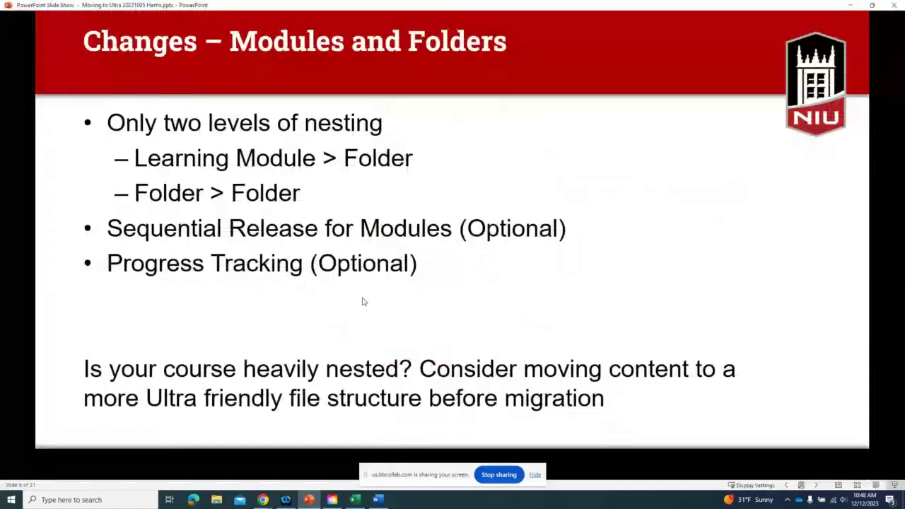
pyautogui.click(363, 302)
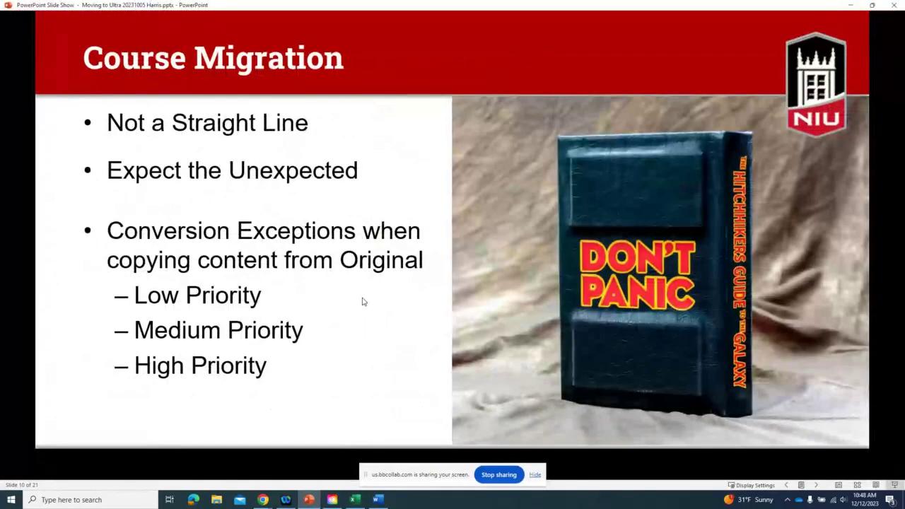
pyautogui.click(363, 302)
pyautogui.press('Left')
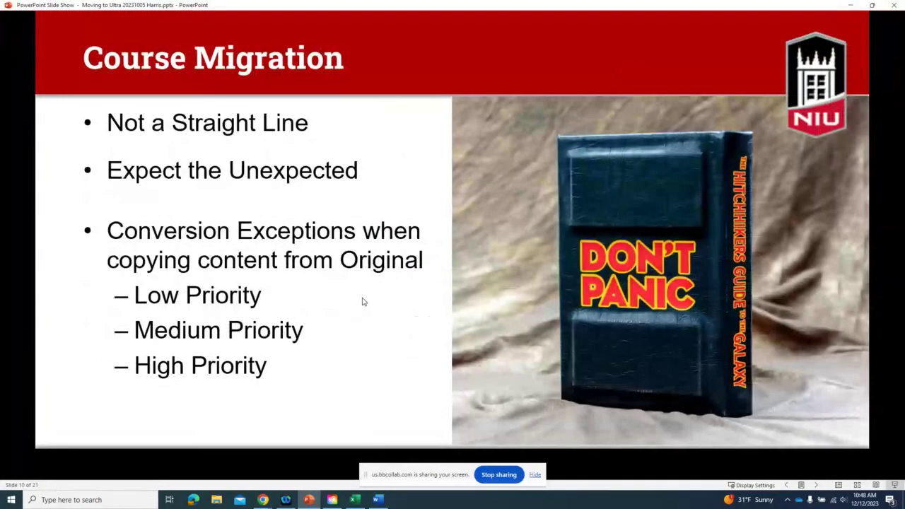